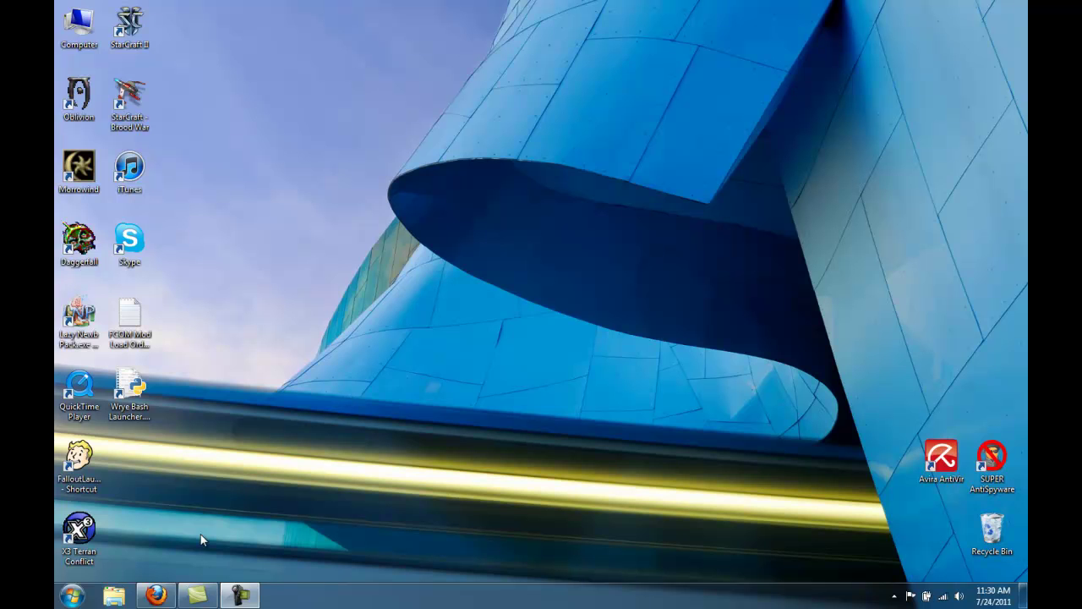
- Check the install list in the FCOM forum thread in Firefox, and open the Fran folder inside FCOM in Windows Explorer
{"action": "left_click", "coordinate": [155, 595]}
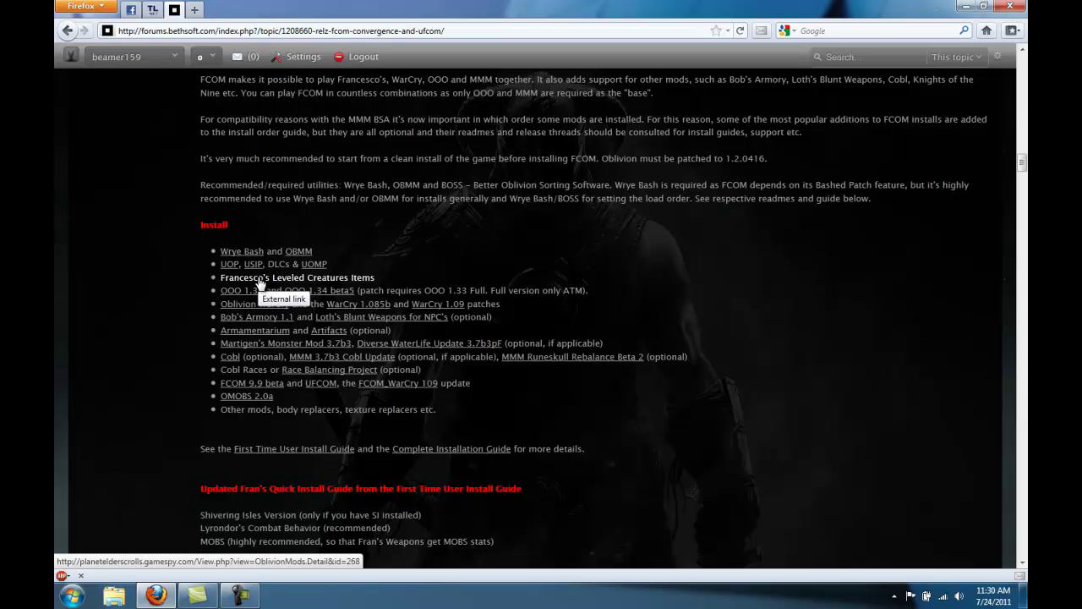
{"action": "left_click", "coordinate": [965, 6]}
{"action": "left_click", "coordinate": [113, 595]}
{"action": "left_click", "coordinate": [373, 175]}
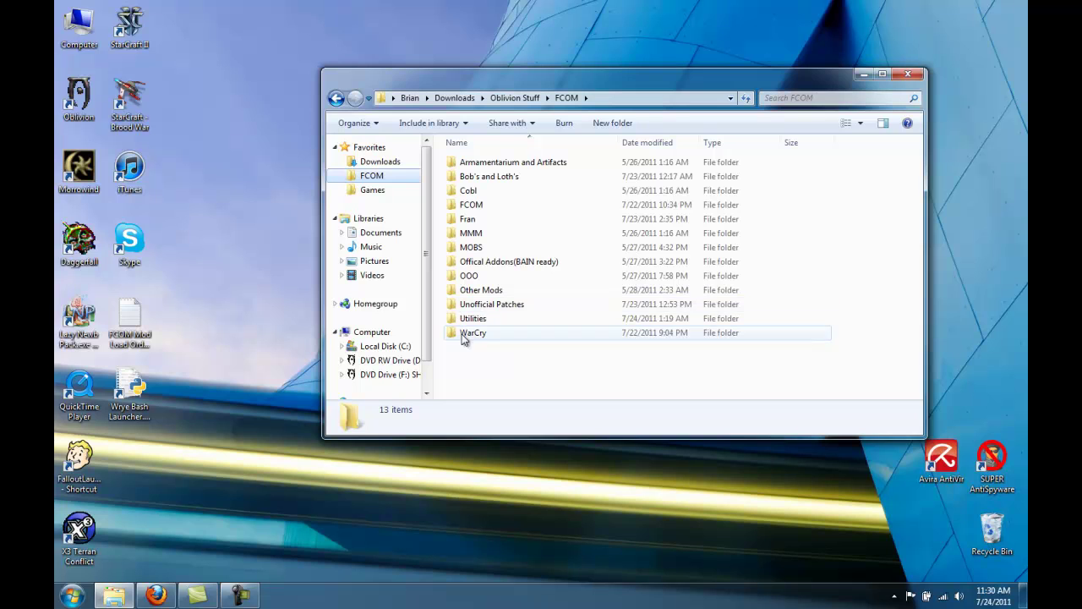
{"action": "double_click", "coordinate": [481, 219]}
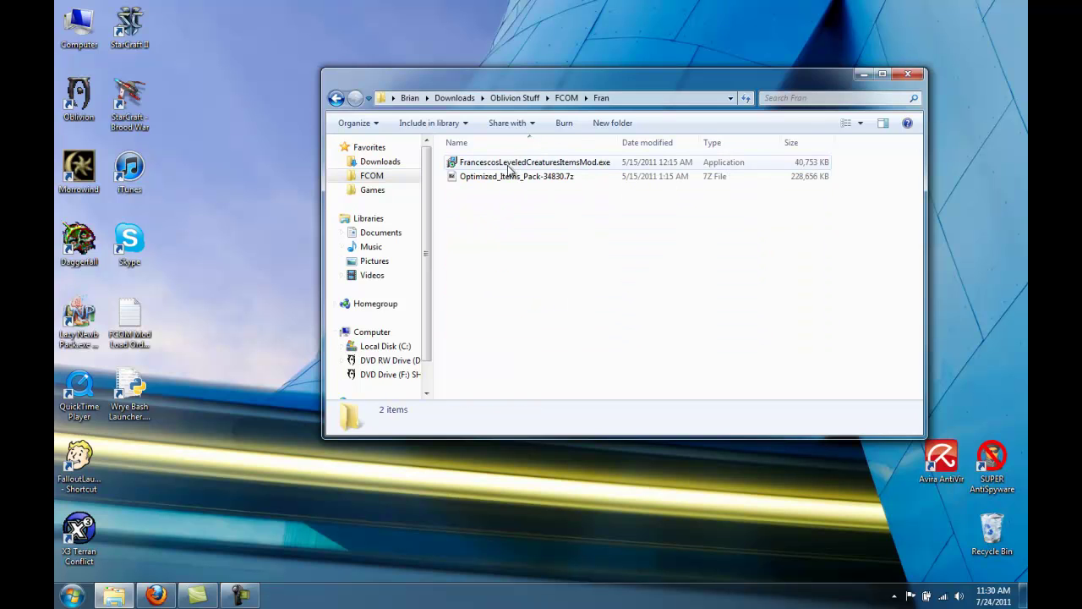
- Run FrancescosLeveledCreaturesItemsMod.exe and proceed through its introductory setup pages to the destination selection
{"action": "double_click", "coordinate": [510, 163]}
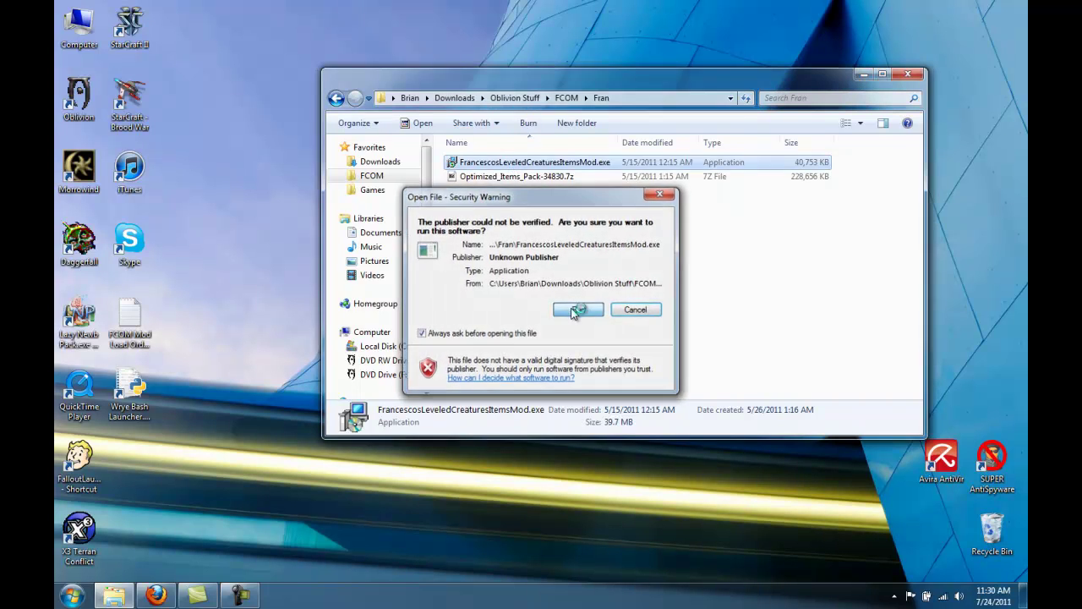
{"action": "left_click", "coordinate": [577, 309]}
{"action": "left_click", "coordinate": [626, 406]}
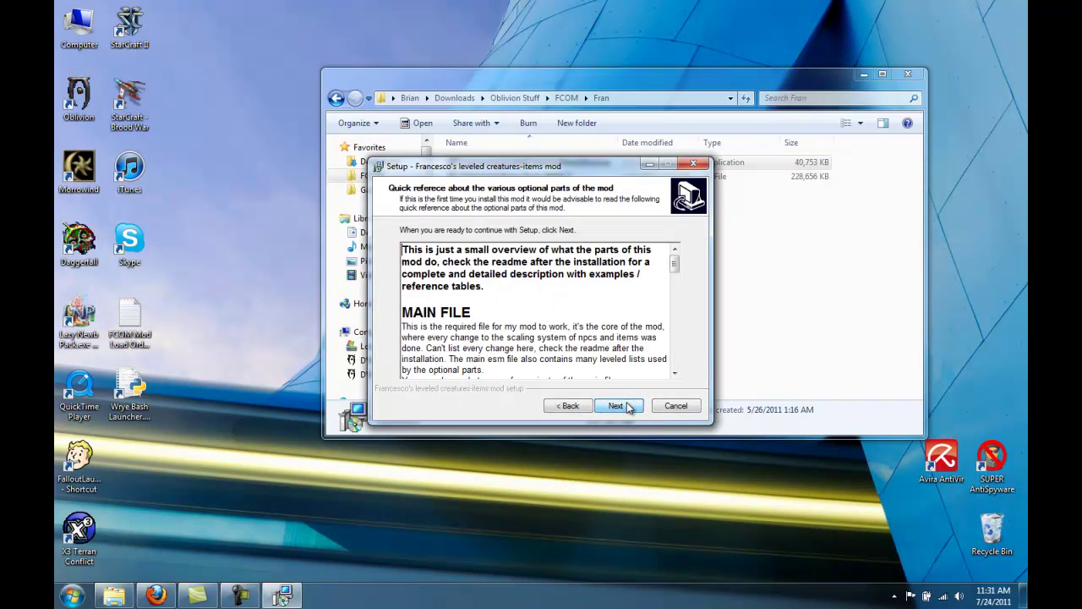
{"action": "left_click", "coordinate": [626, 406]}
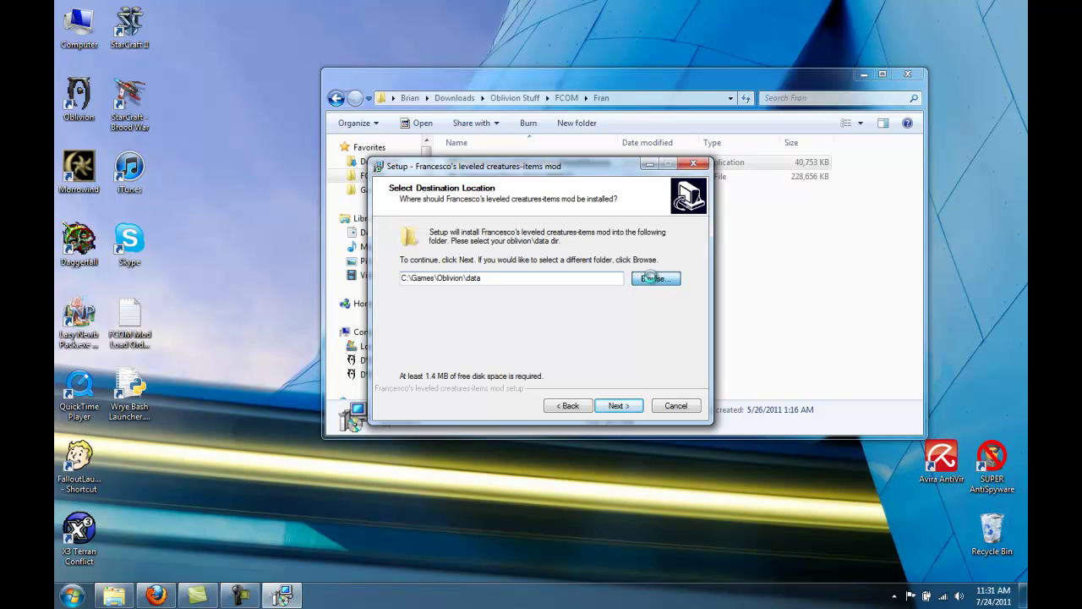
- Set the installation destination to the data folder under Downloads\Oblivion Stuff\FCOM\Fran and continue
{"action": "left_click", "coordinate": [654, 278]}
{"action": "left_click_drag", "start_coordinate": [636, 280], "coordinate": [642, 338]}
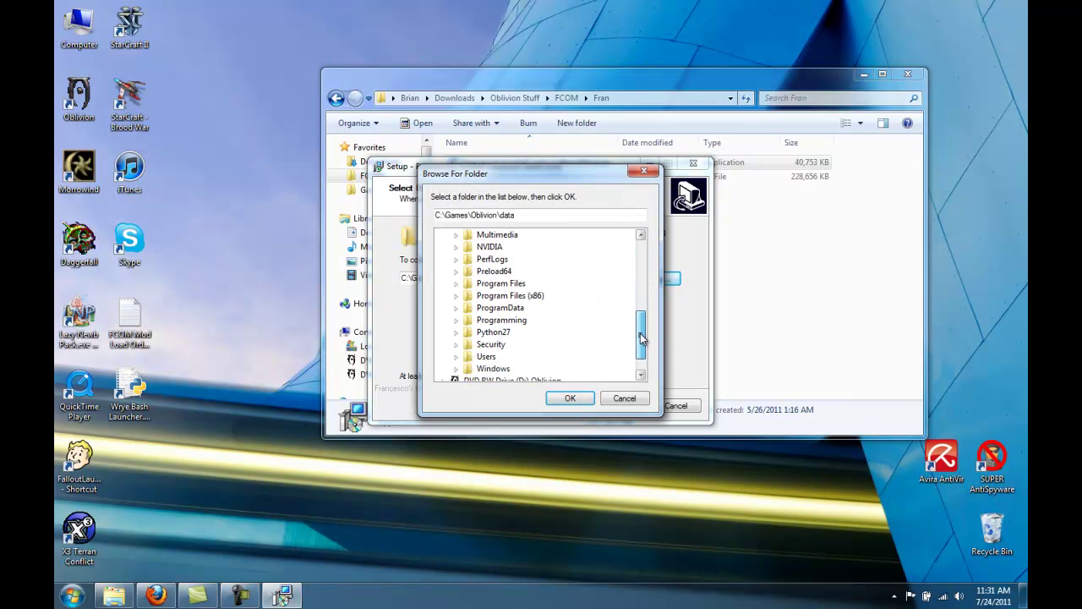
{"action": "double_click", "coordinate": [487, 355]}
{"action": "double_click", "coordinate": [498, 334]}
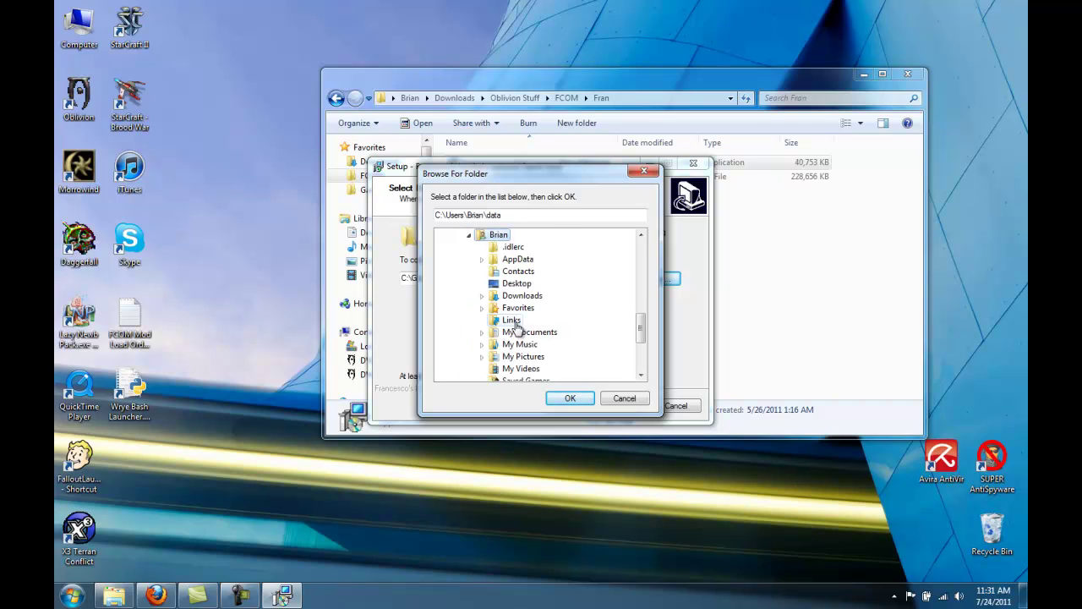
{"action": "double_click", "coordinate": [519, 297]}
{"action": "double_click", "coordinate": [530, 344]}
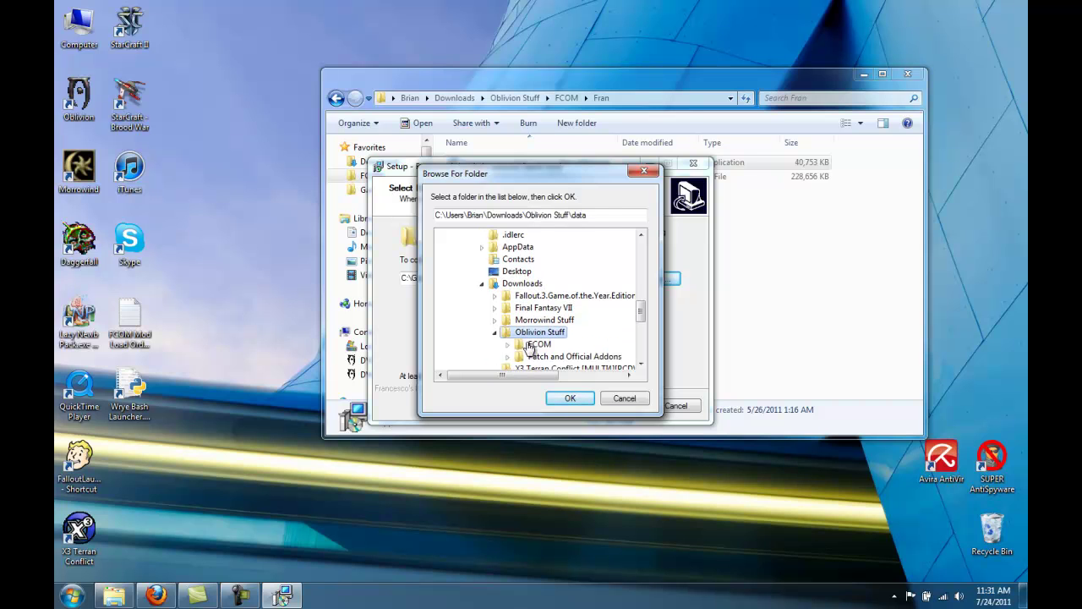
{"action": "double_click", "coordinate": [533, 345]}
{"action": "left_click", "coordinate": [549, 296]}
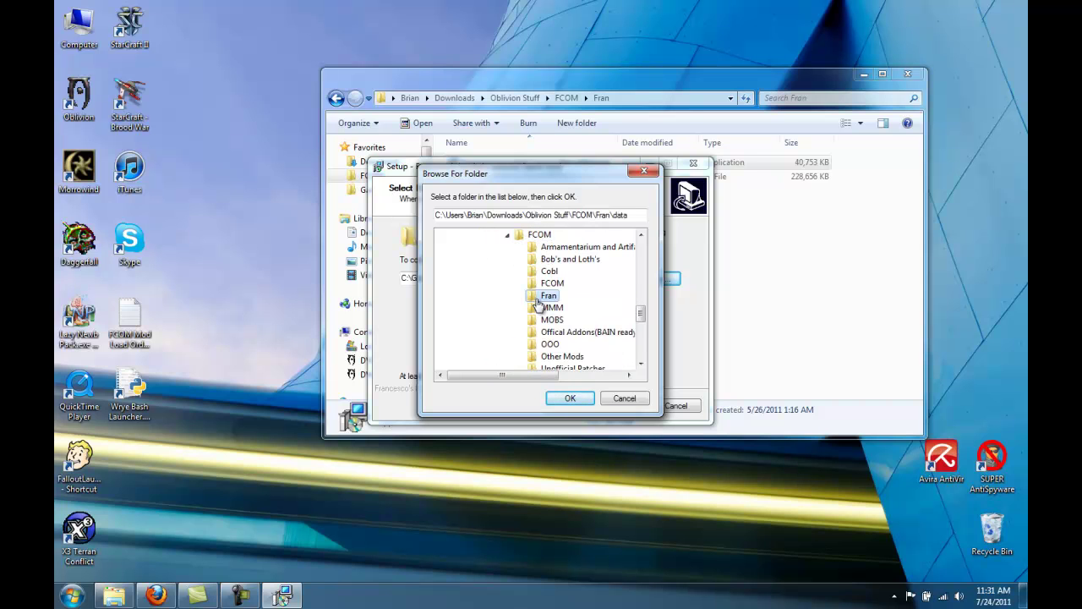
{"action": "left_click", "coordinate": [570, 398]}
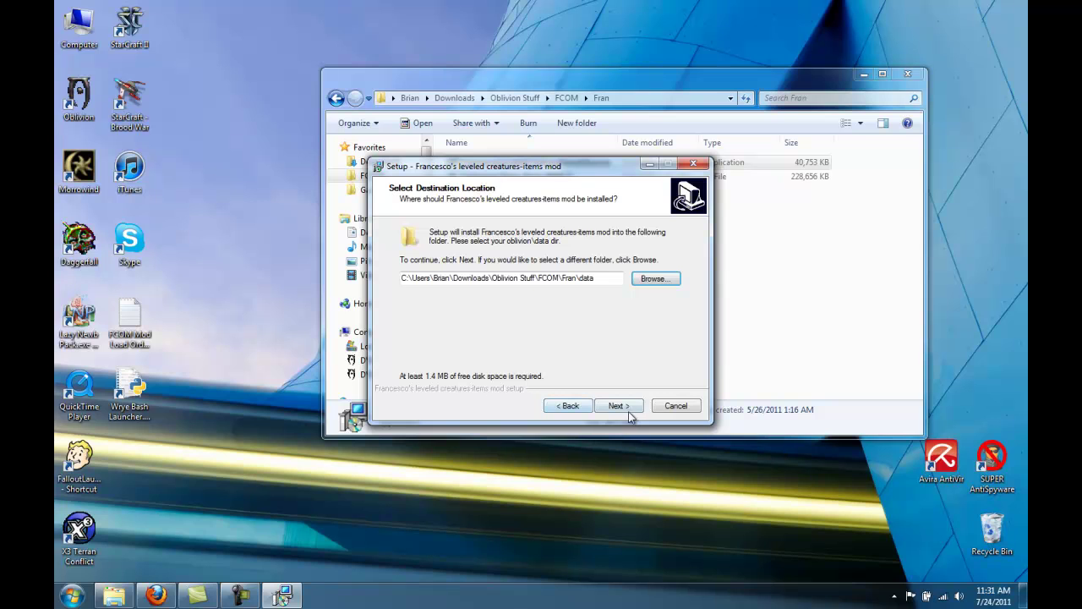
{"action": "left_click", "coordinate": [620, 405]}
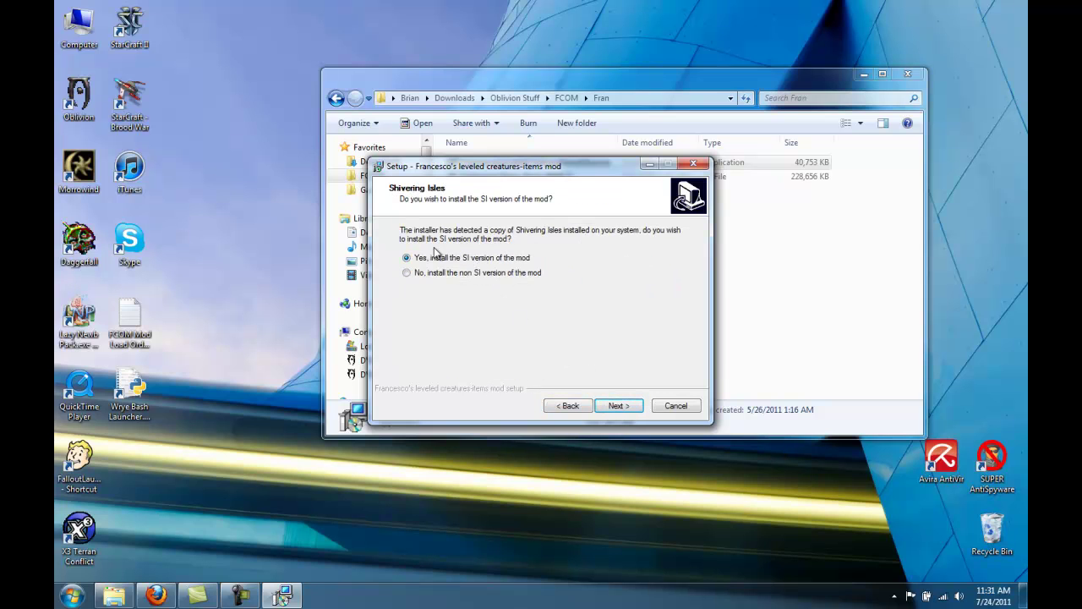
- Choose the SI version with Lyrondor Combat Behavior, MOBS and Hardcore loot, and decline the Living Economy mod
{"action": "left_click", "coordinate": [618, 407]}
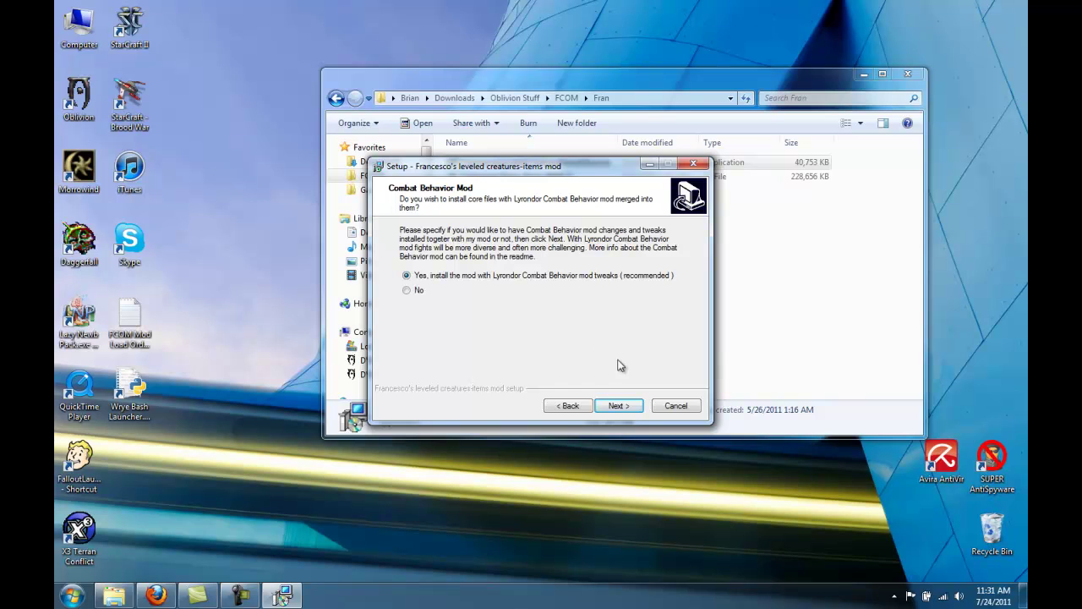
{"action": "left_click", "coordinate": [618, 406]}
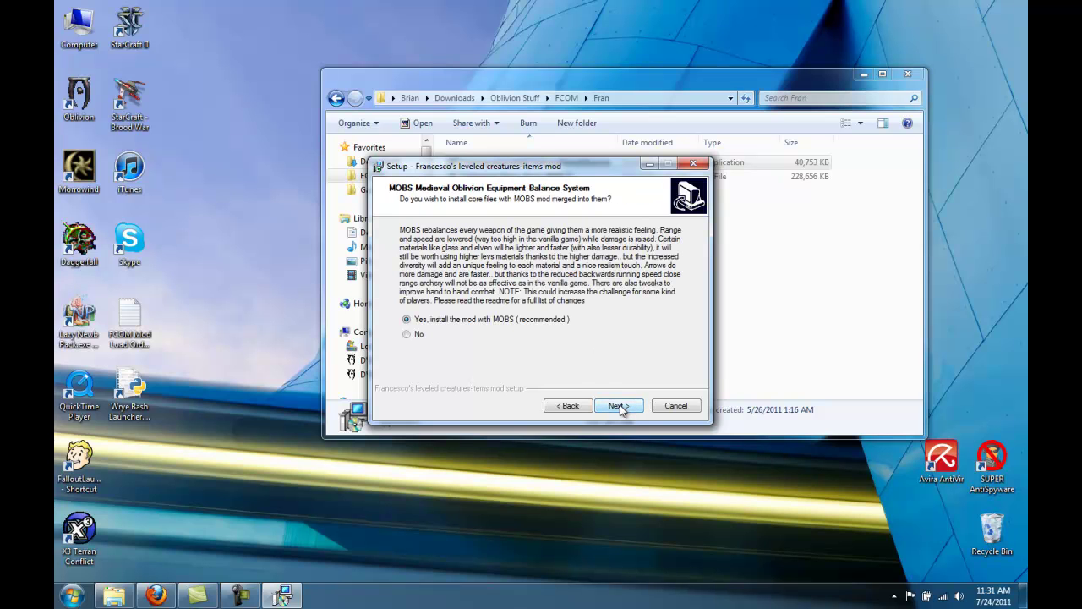
{"action": "left_click", "coordinate": [618, 406]}
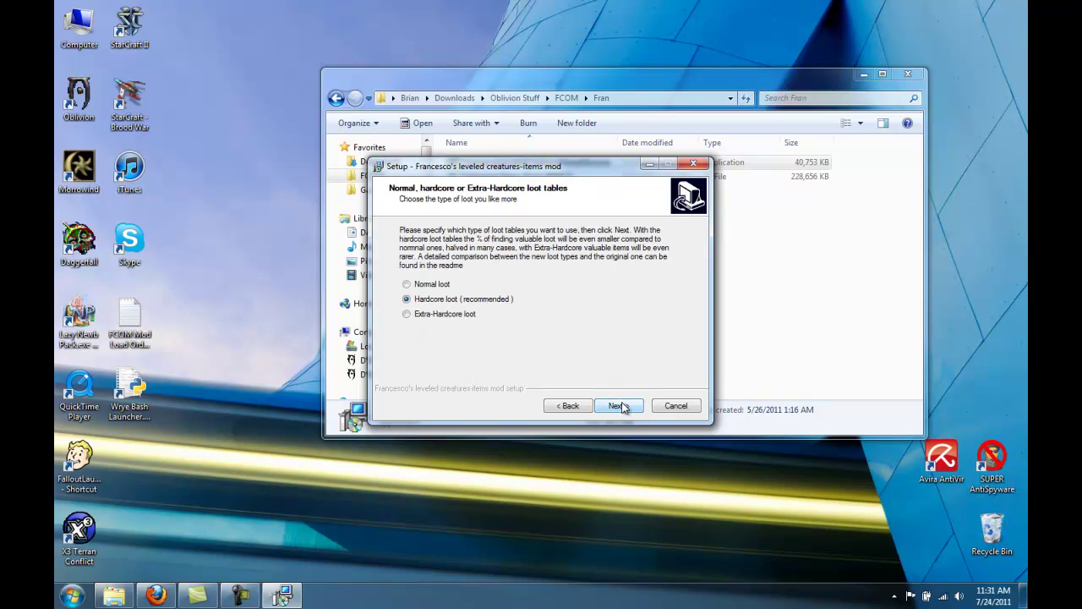
{"action": "left_click", "coordinate": [630, 407]}
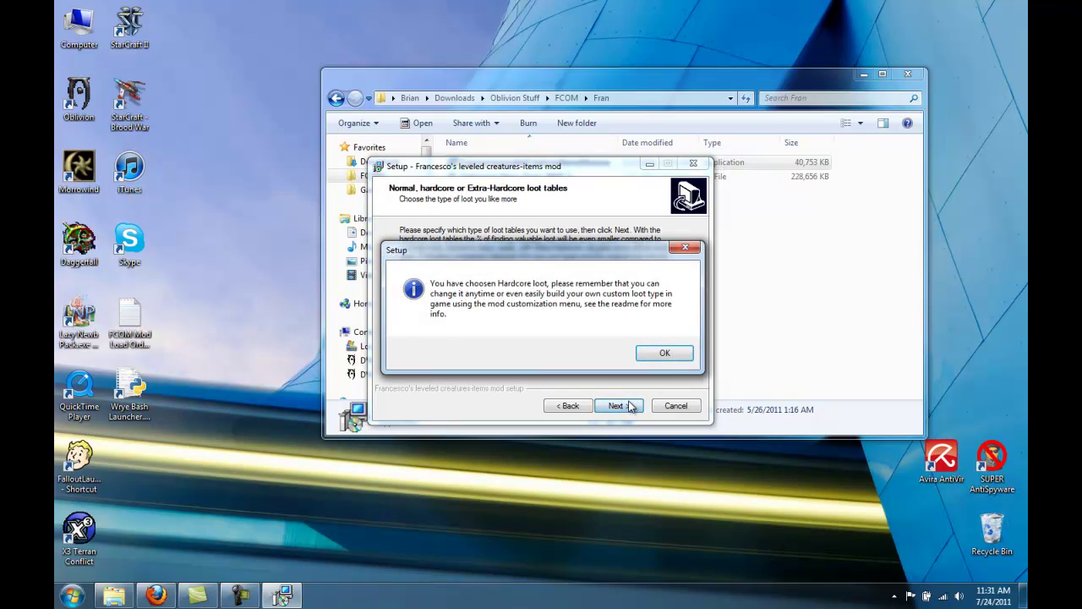
{"action": "left_click", "coordinate": [680, 354]}
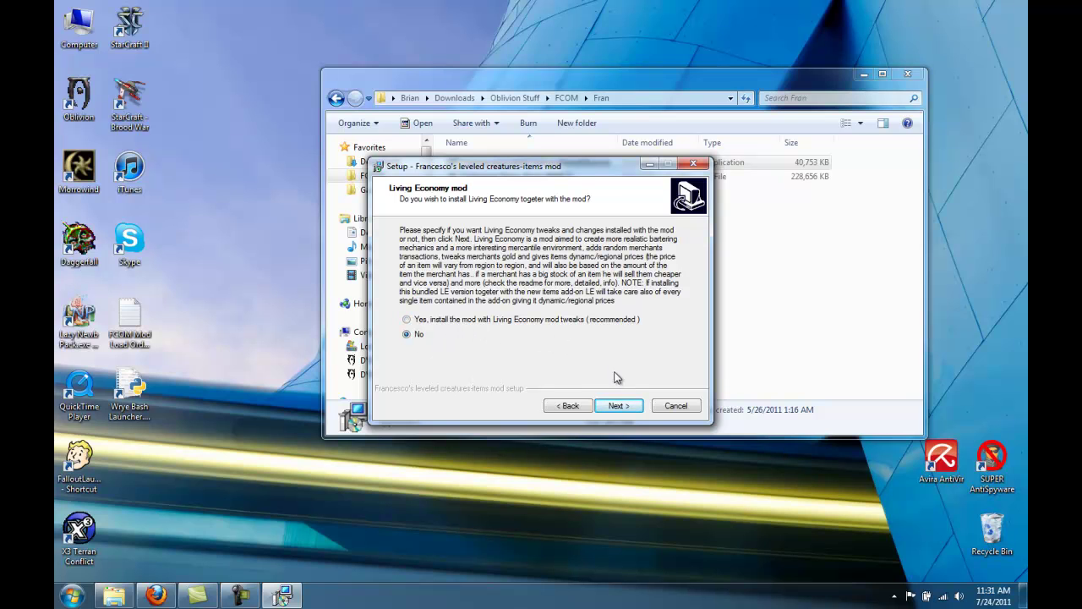
{"action": "left_click", "coordinate": [618, 407]}
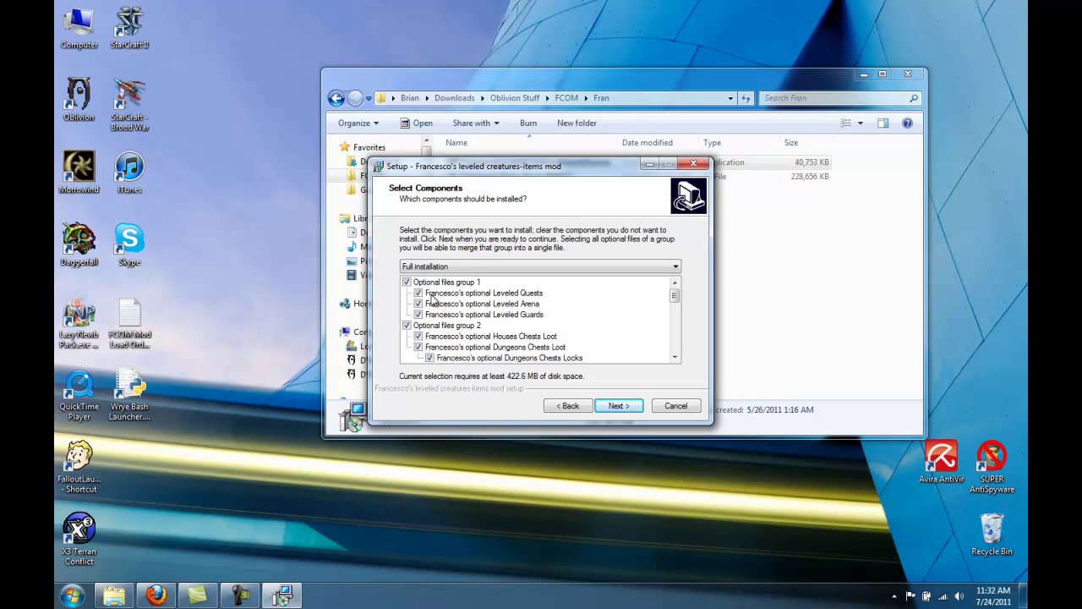
- Exclude all of Optional files group 1 except Francesco's optional Leveled Guards, and exclude all of Optional files group 2
{"action": "left_click", "coordinate": [407, 283]}
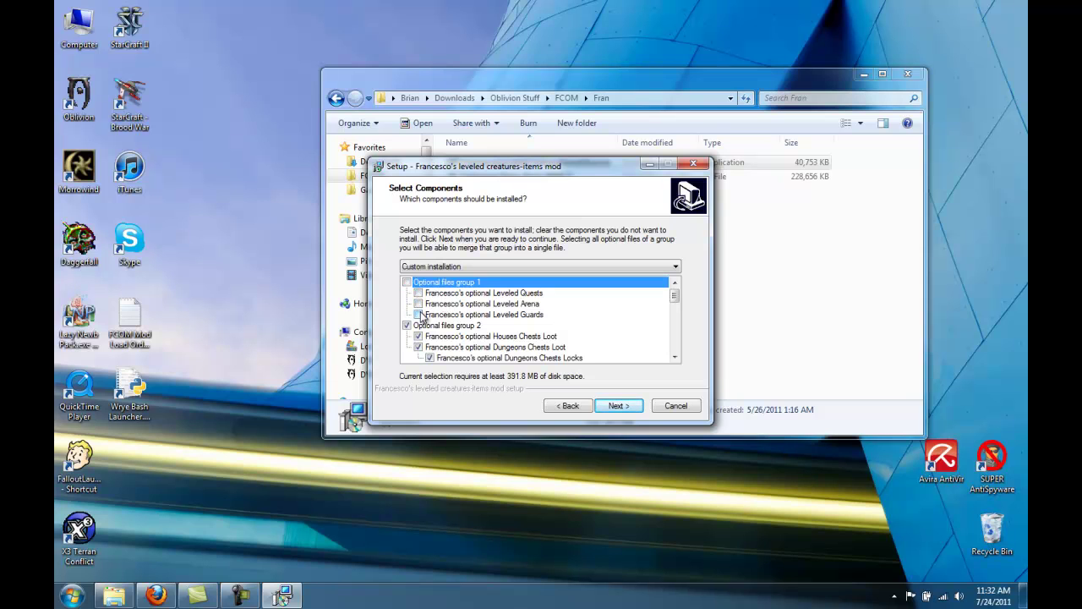
{"action": "left_click", "coordinate": [418, 315]}
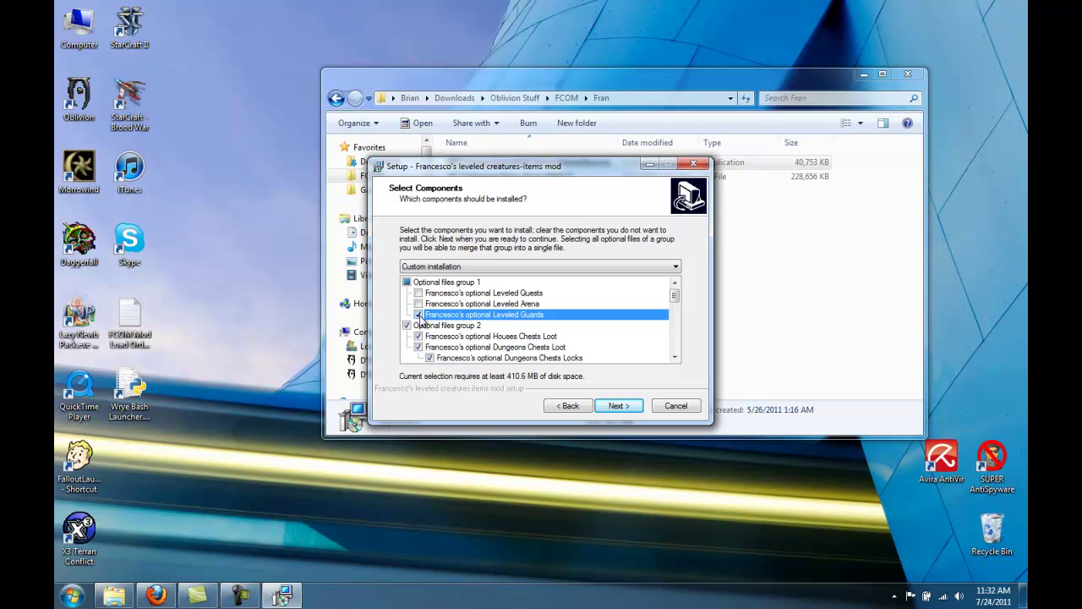
{"action": "left_click", "coordinate": [406, 325]}
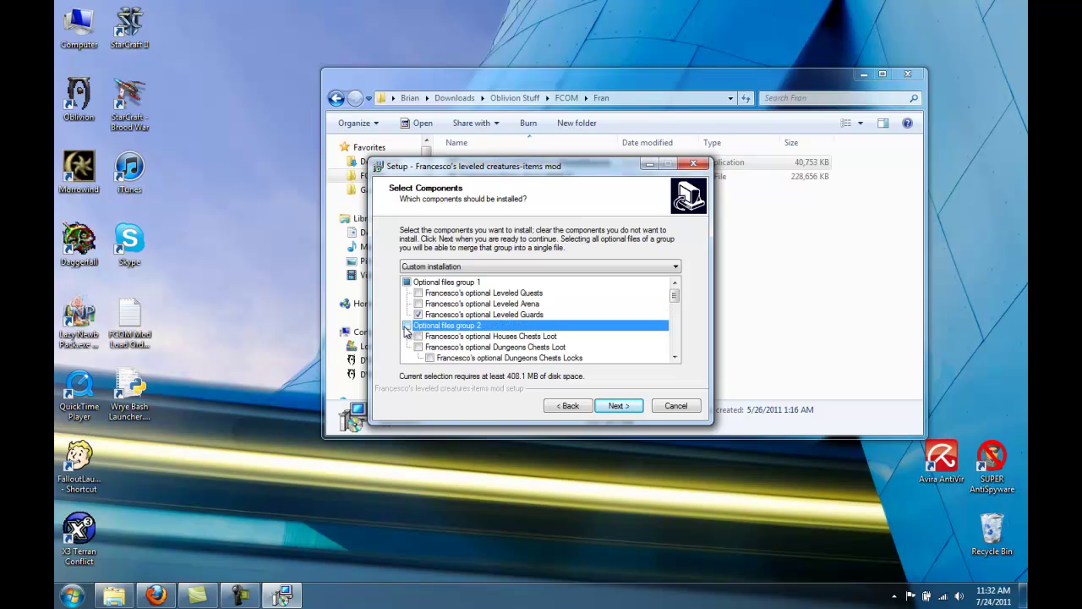
- Keep Optional files group 3 with the normal version of Chance of More Enemies, and exclude Optional files group 4
{"action": "left_click", "coordinate": [675, 357]}
{"action": "left_click", "coordinate": [674, 357]}
{"action": "left_click", "coordinate": [675, 356]}
{"action": "left_click", "coordinate": [675, 357]}
{"action": "left_click", "coordinate": [675, 357]}
{"action": "left_click", "coordinate": [675, 357]}
{"action": "left_click", "coordinate": [674, 357]}
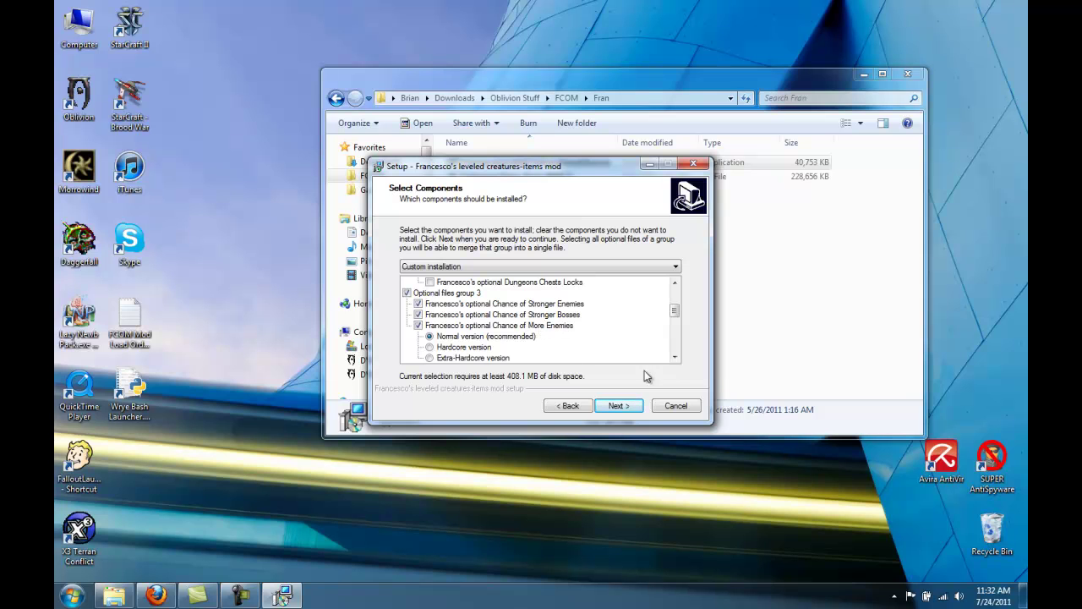
{"action": "left_click", "coordinate": [675, 357]}
{"action": "left_click", "coordinate": [675, 357]}
{"action": "left_click", "coordinate": [675, 357]}
{"action": "left_click", "coordinate": [675, 356]}
{"action": "left_click", "coordinate": [675, 357]}
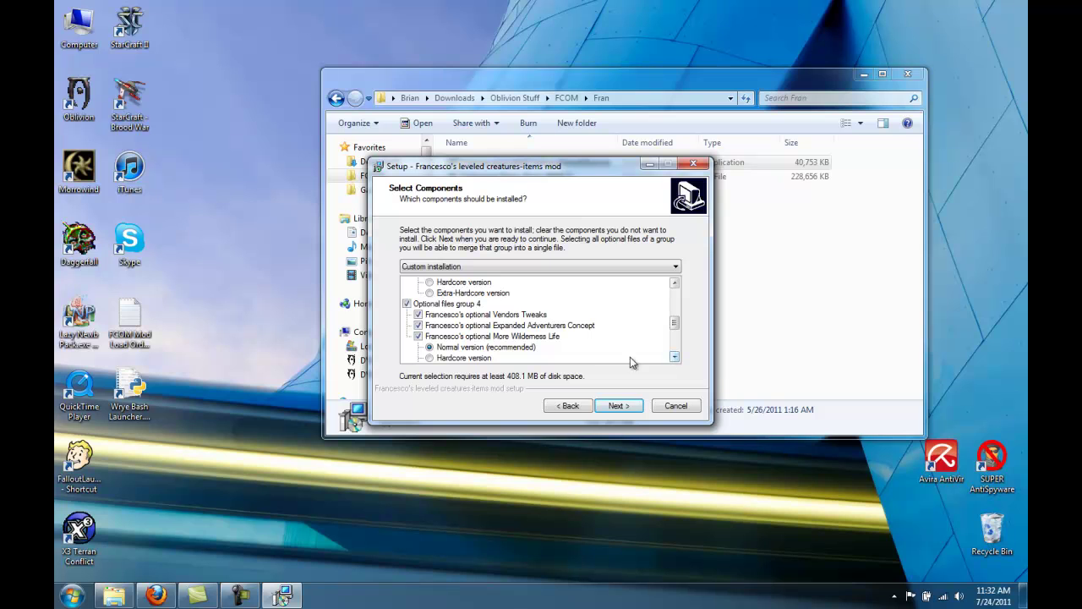
{"action": "left_click", "coordinate": [407, 303]}
- Exclude Francesco's new creatures add-on while keeping the new items add-on, and accept the component selection
{"action": "left_click", "coordinate": [675, 356]}
{"action": "left_click", "coordinate": [675, 357]}
{"action": "left_click", "coordinate": [675, 357]}
{"action": "left_click", "coordinate": [675, 357]}
{"action": "left_click", "coordinate": [674, 356]}
{"action": "left_click", "coordinate": [675, 357]}
{"action": "left_click", "coordinate": [675, 357]}
{"action": "left_click", "coordinate": [675, 357]}
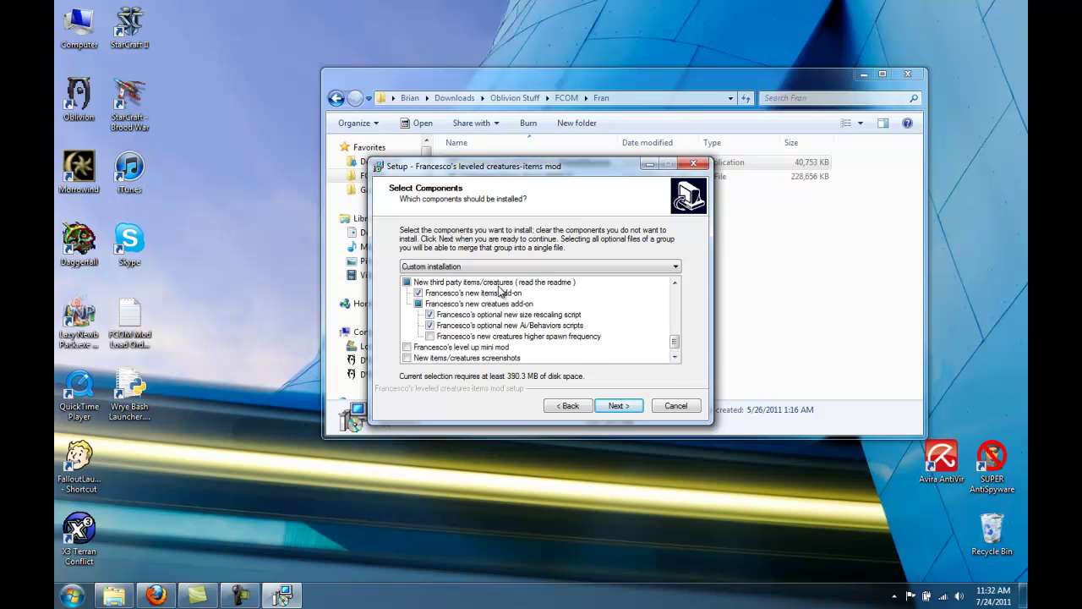
{"action": "left_click", "coordinate": [418, 305]}
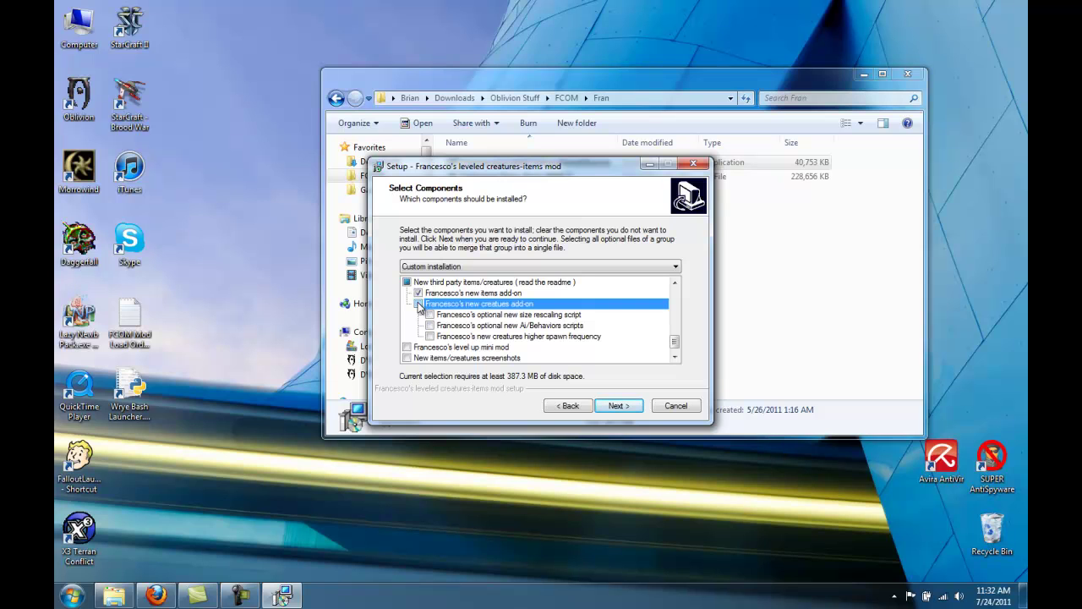
{"action": "left_click", "coordinate": [494, 294]}
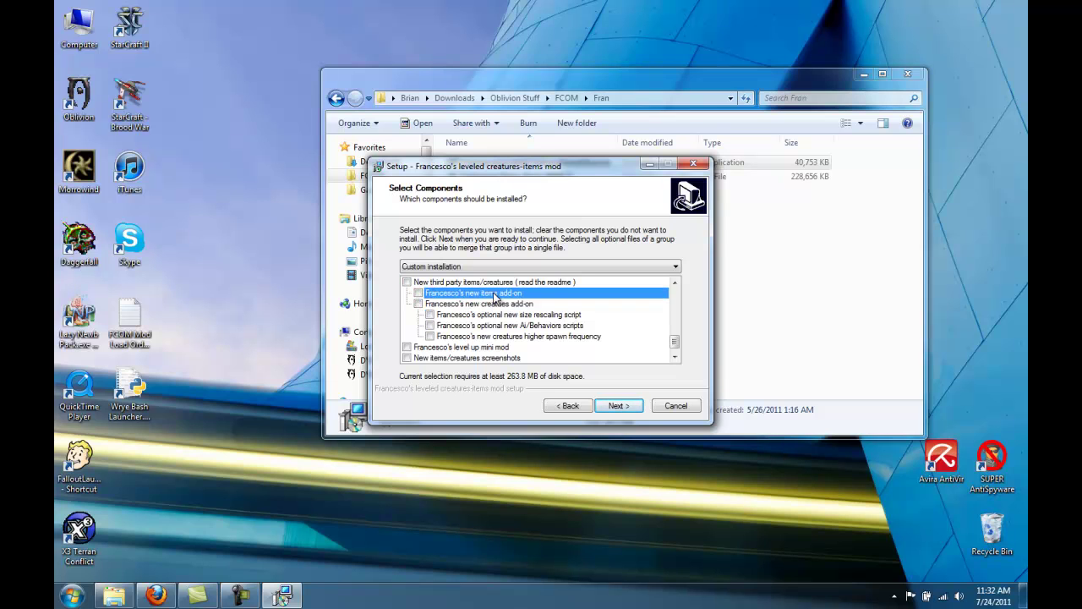
{"action": "left_click", "coordinate": [417, 294]}
{"action": "left_click", "coordinate": [675, 358]}
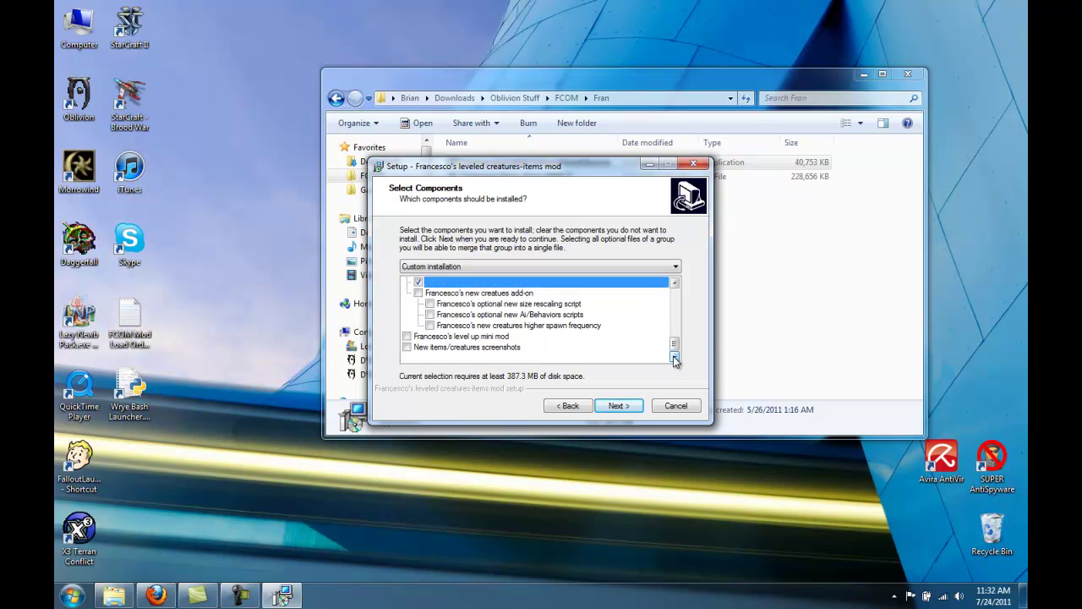
{"action": "left_click", "coordinate": [618, 407]}
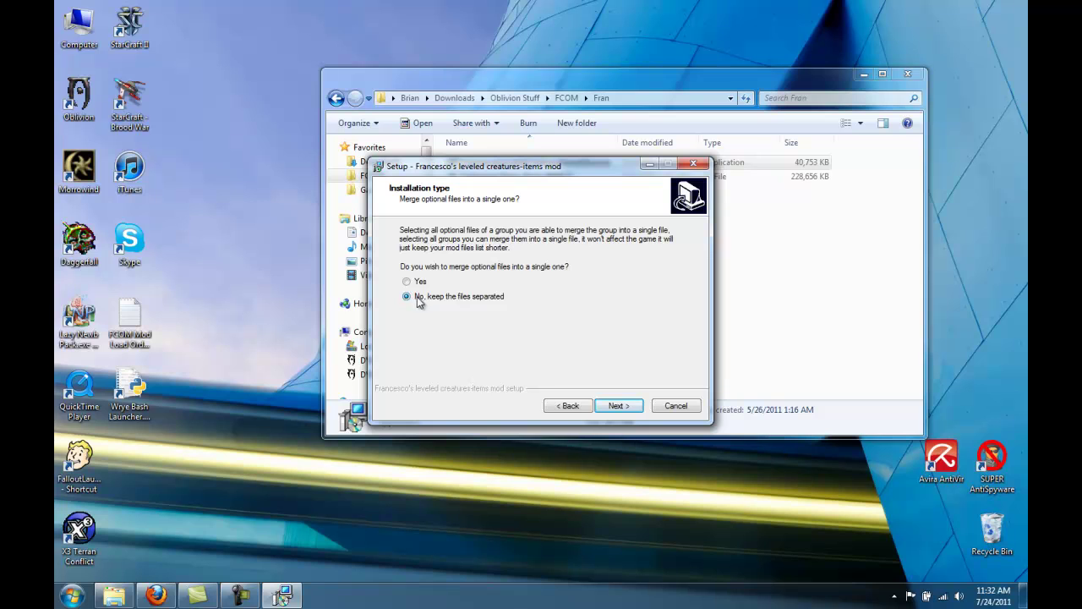
- Keep the optional files separated, with a 10-day cell respawn time and a day length of 0.8
{"action": "left_click", "coordinate": [619, 406]}
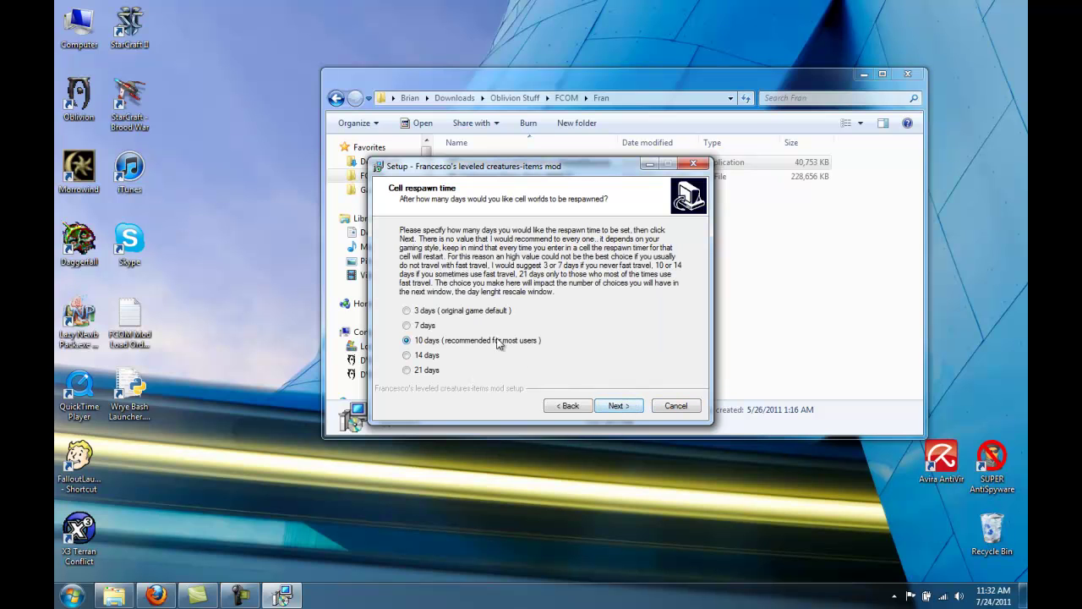
{"action": "left_click", "coordinate": [616, 405]}
{"action": "left_click", "coordinate": [407, 310]}
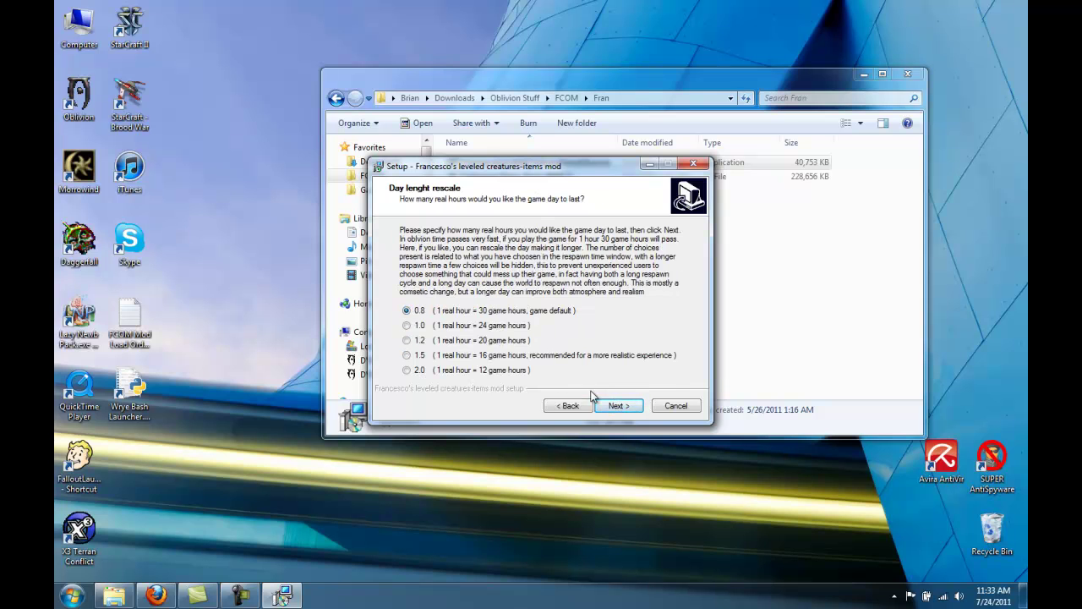
{"action": "left_click", "coordinate": [617, 406]}
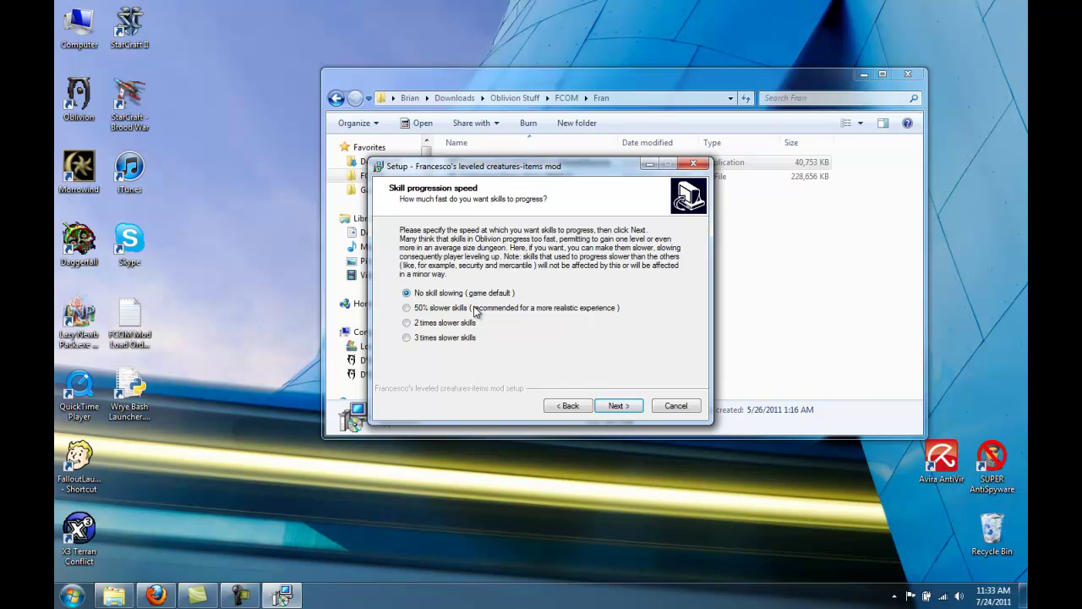
- Choose no skill slowing and English as the language, and start the installation without visiting the mod's forum thread
{"action": "left_click", "coordinate": [619, 405]}
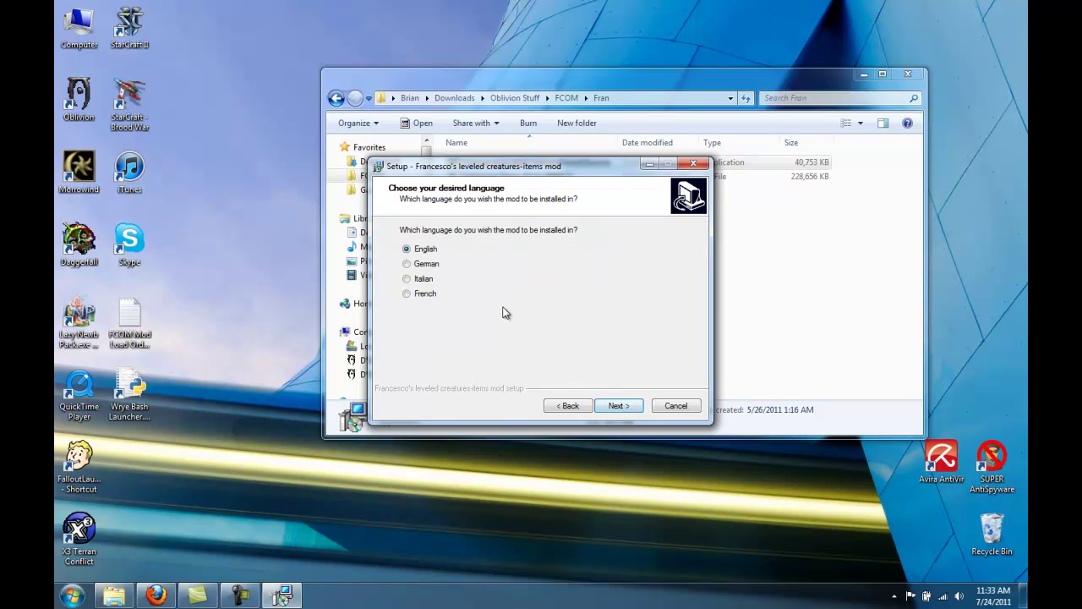
{"action": "left_click", "coordinate": [620, 405]}
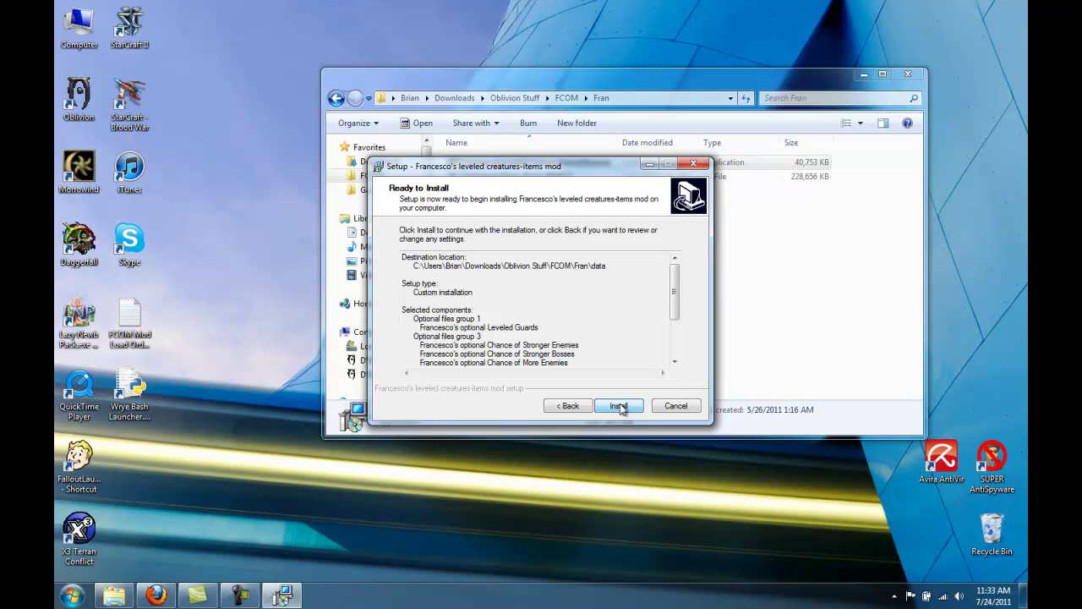
{"action": "left_click", "coordinate": [620, 407]}
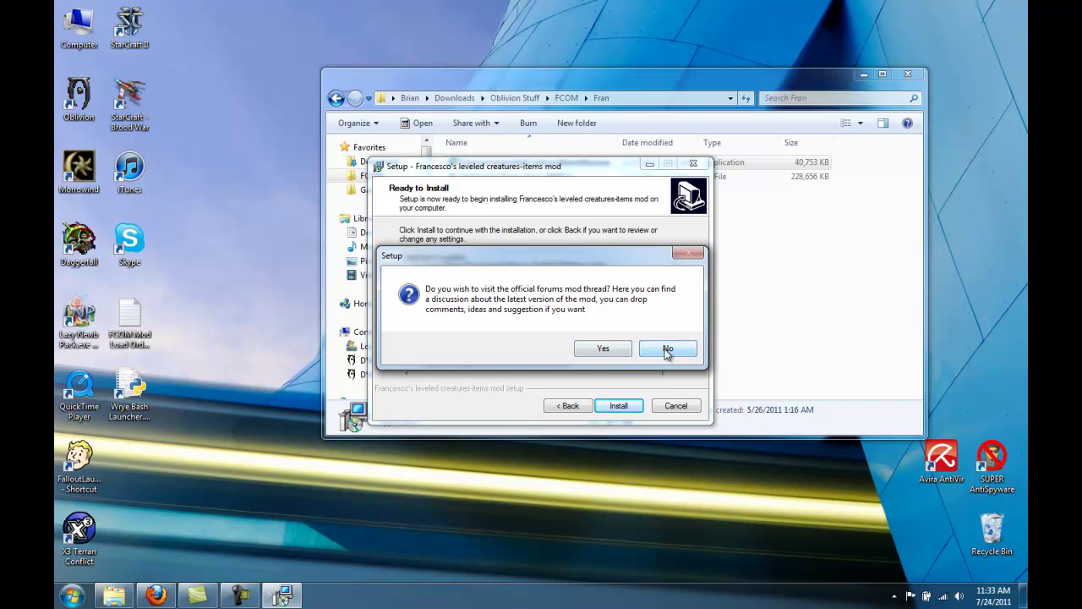
{"action": "left_click", "coordinate": [666, 349]}
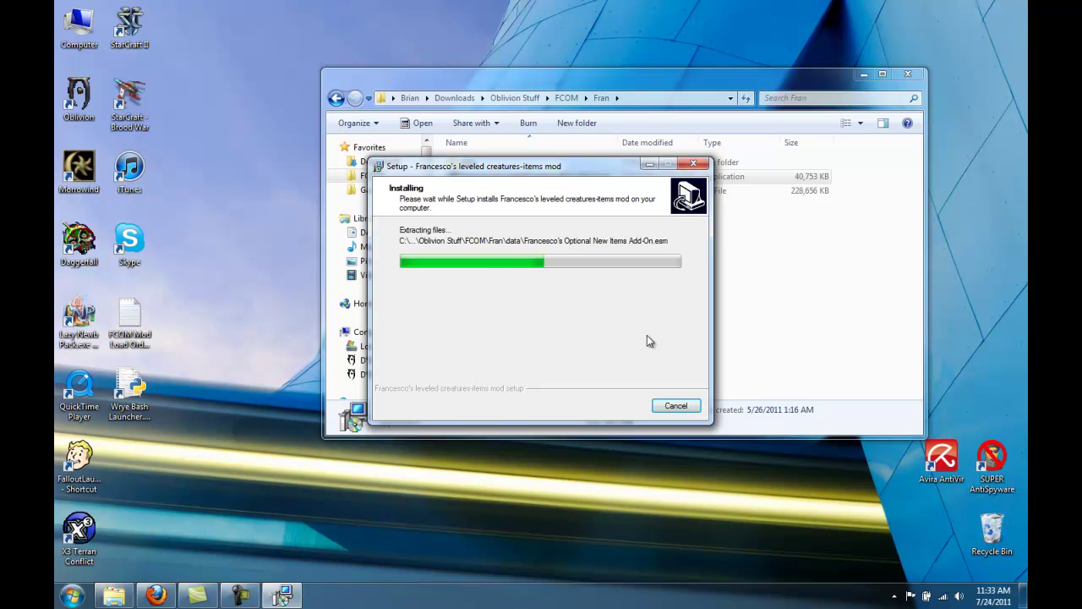
- Finish the setup wizard and open the installed data folder, widening the name column to show the full file names
{"action": "left_click", "coordinate": [628, 412]}
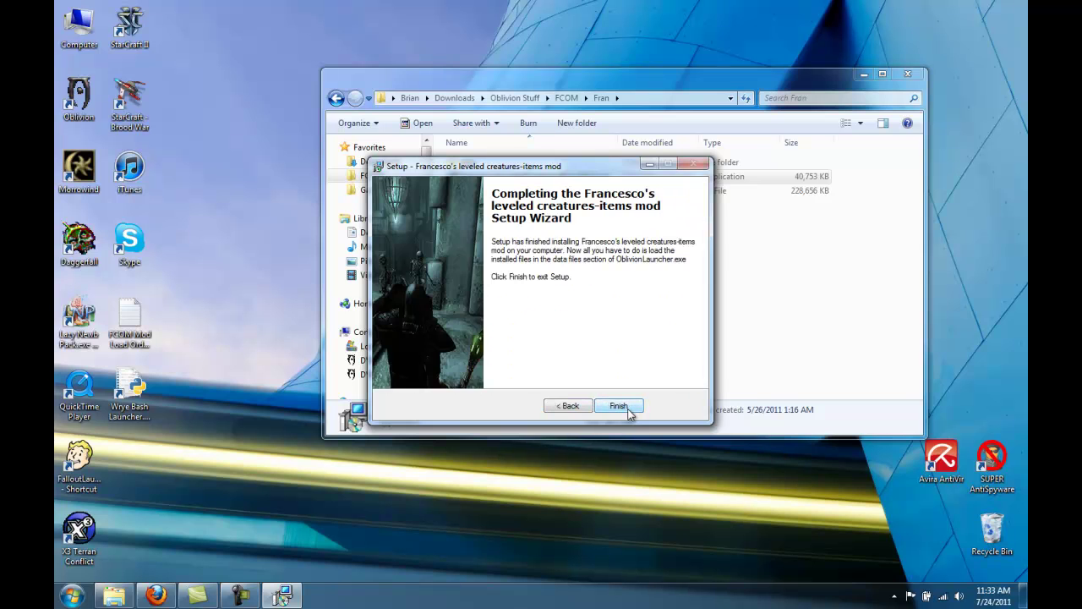
{"action": "left_click", "coordinate": [628, 412]}
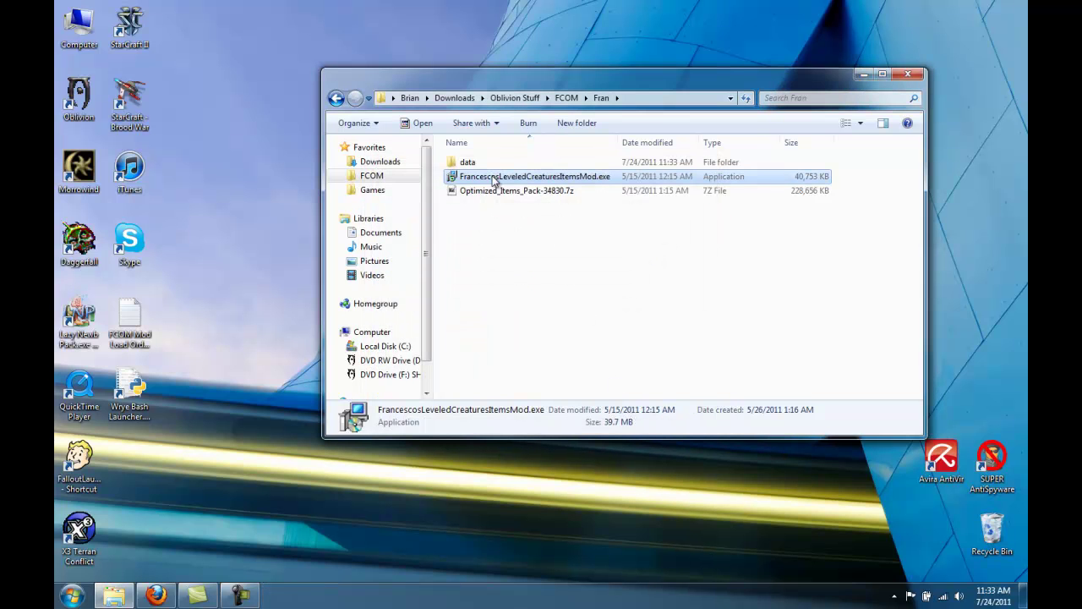
{"action": "double_click", "coordinate": [481, 163]}
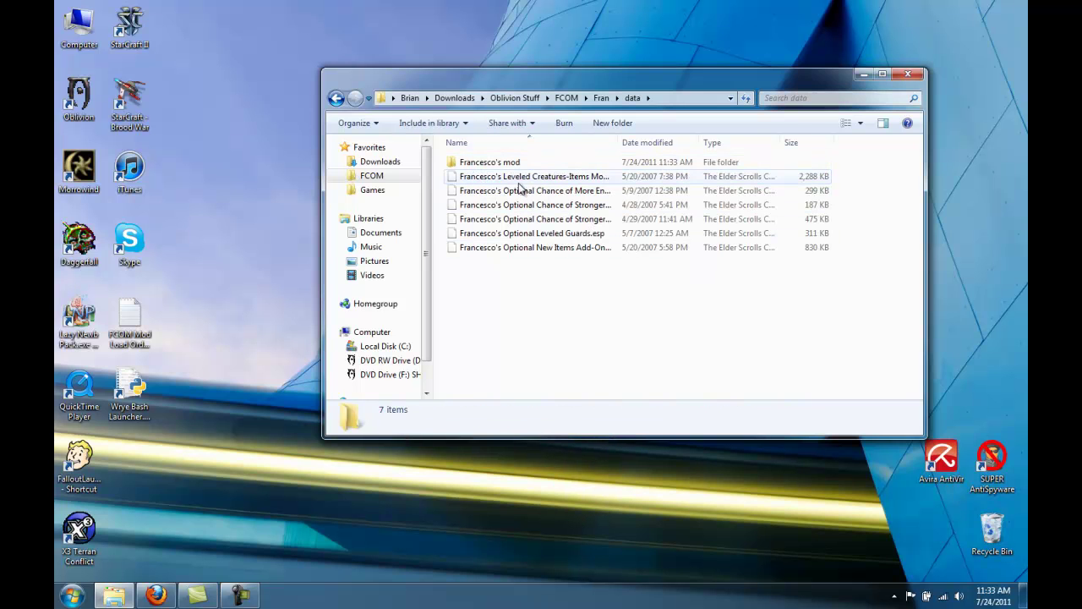
{"action": "left_click_drag", "start_coordinate": [618, 140], "coordinate": [672, 141]}
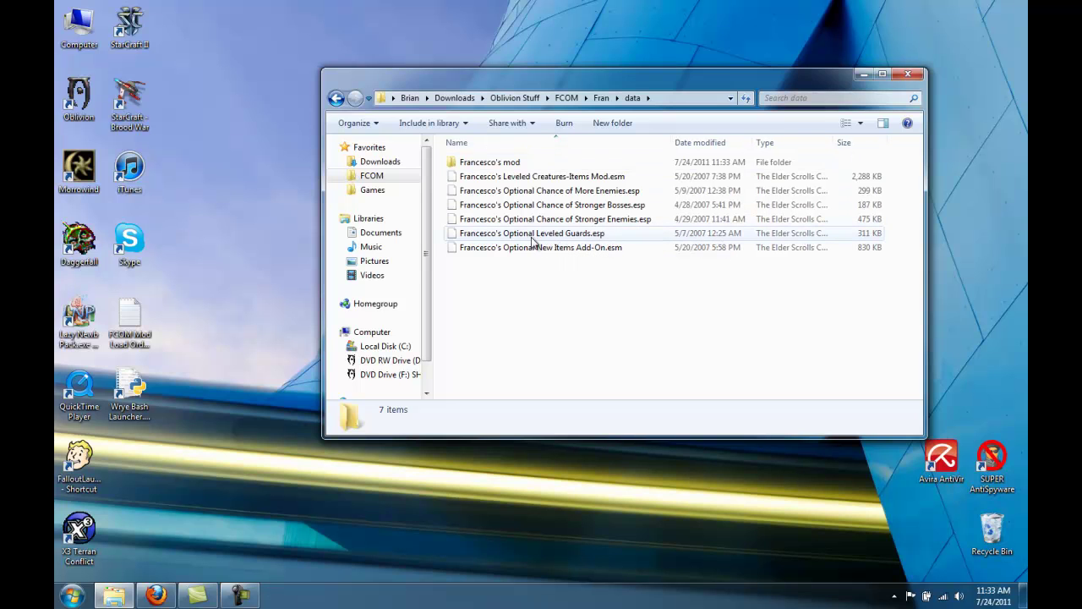
- Extract FraNewItems.bsa from Optimized_Items_Pack-34830.7z in the Fran folder into that same folder, and close the archive
{"action": "left_click", "coordinate": [601, 99]}
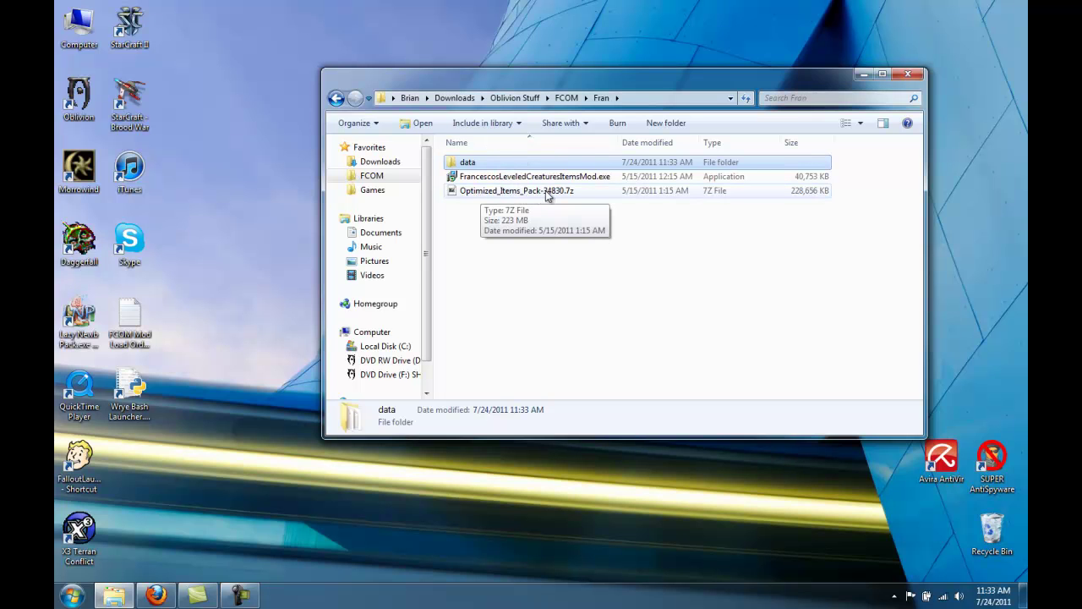
{"action": "double_click", "coordinate": [518, 190]}
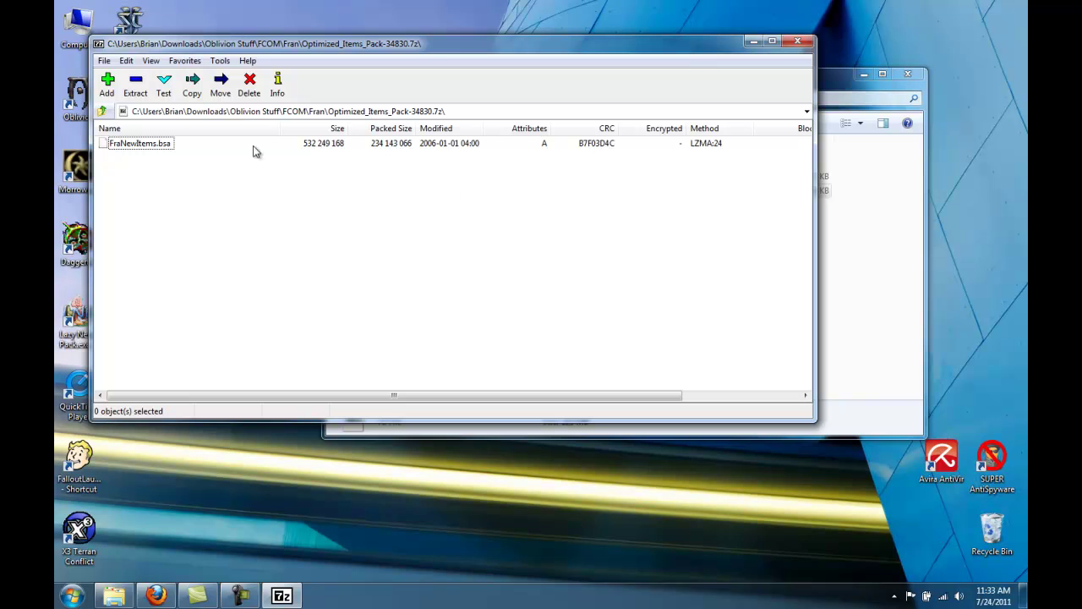
{"action": "left_click", "coordinate": [127, 145]}
{"action": "left_click", "coordinate": [135, 84]}
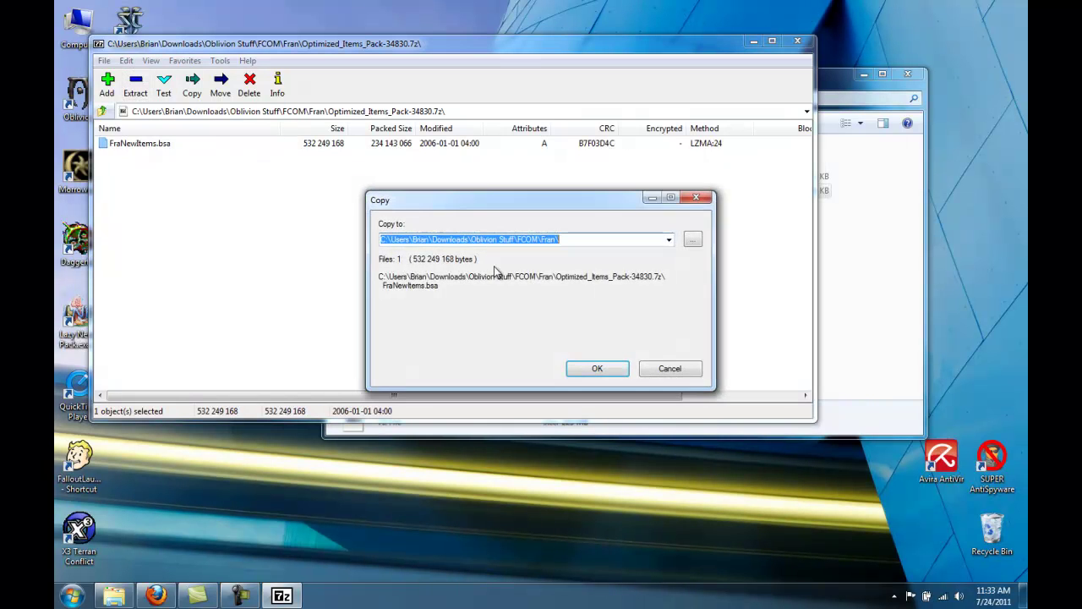
{"action": "left_click", "coordinate": [596, 370]}
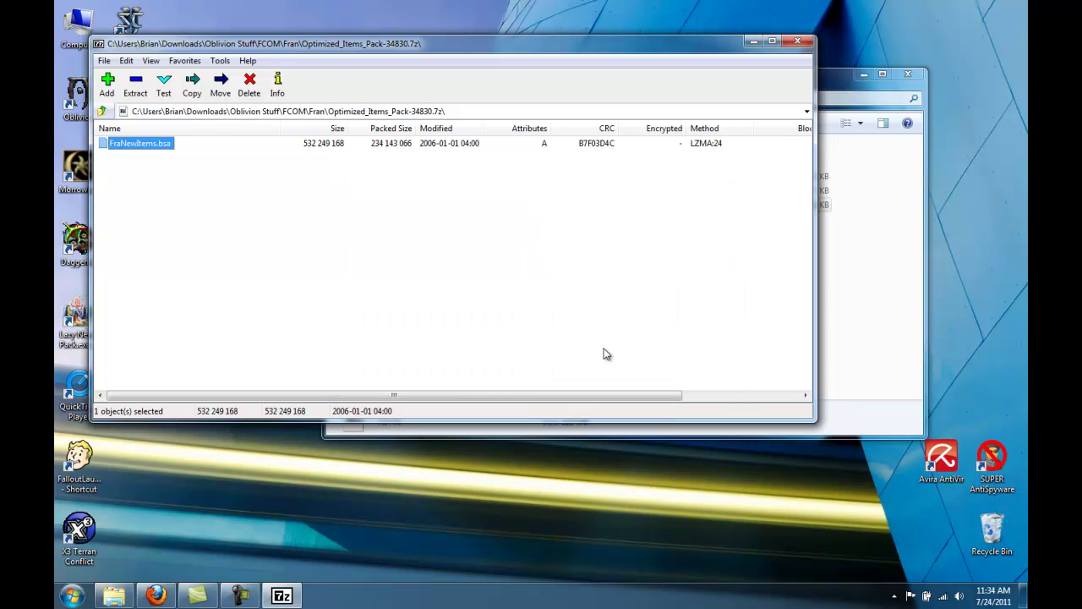
{"action": "left_click", "coordinate": [794, 44]}
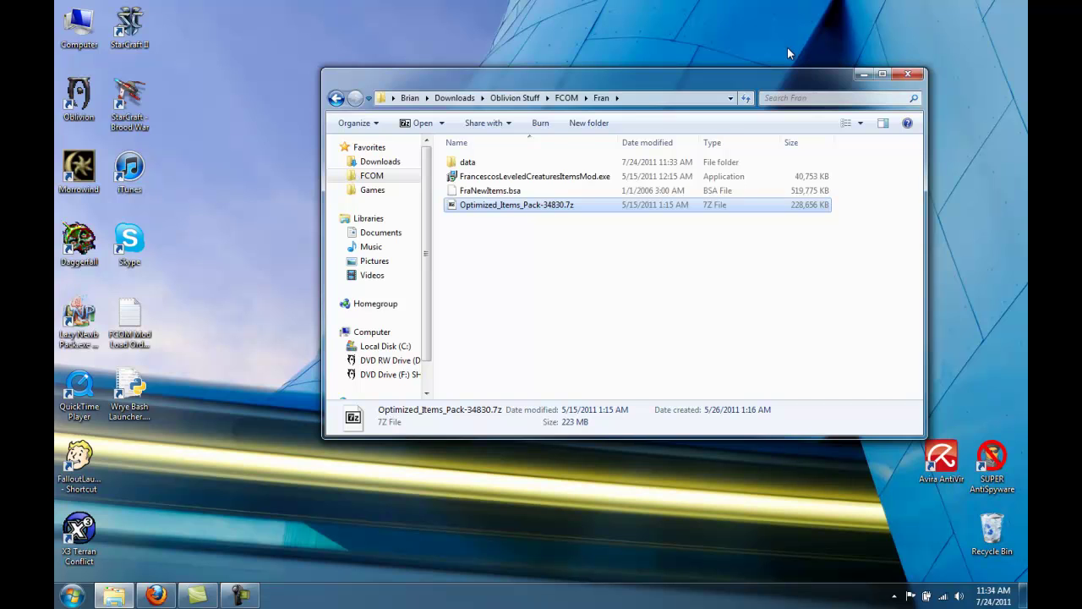
- Move FraNewItems.bsa into the data folder and open that folder
{"action": "left_click", "coordinate": [499, 192]}
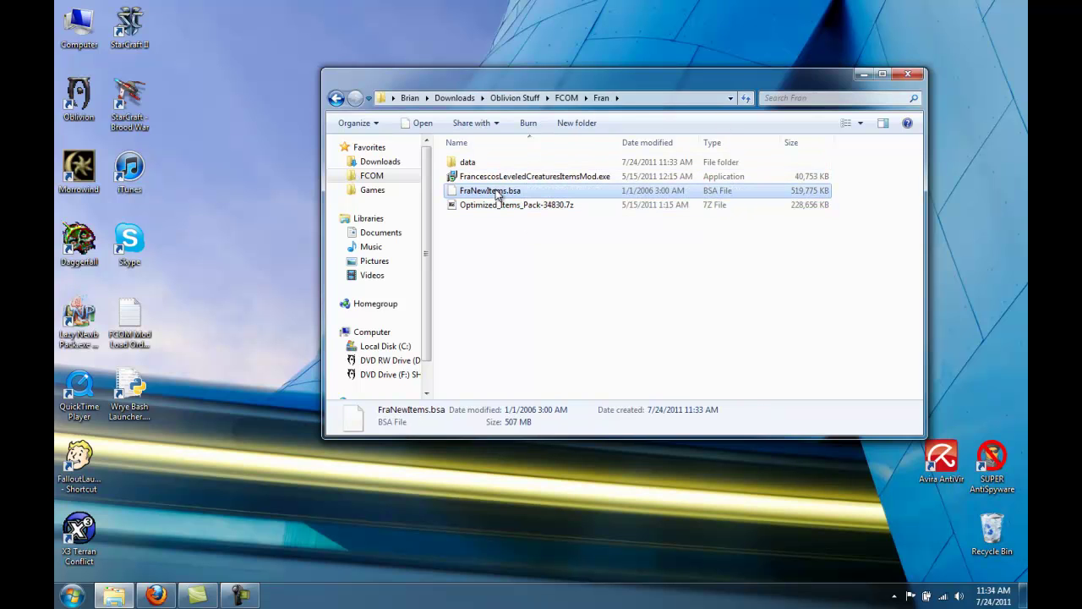
{"action": "left_click_drag", "start_coordinate": [493, 195], "coordinate": [474, 163]}
{"action": "double_click", "coordinate": [475, 164]}
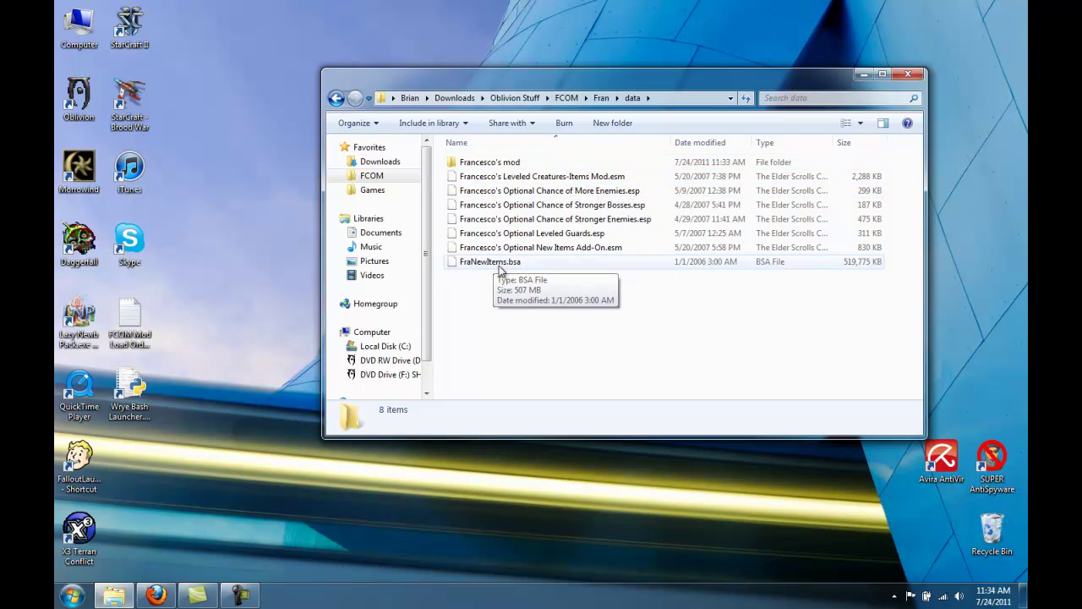
- Switch to Firefox and copy the name FCOM_Convergence_FraNewItems, without its extension, from Fran's quick install guide
{"action": "left_click", "coordinate": [157, 596]}
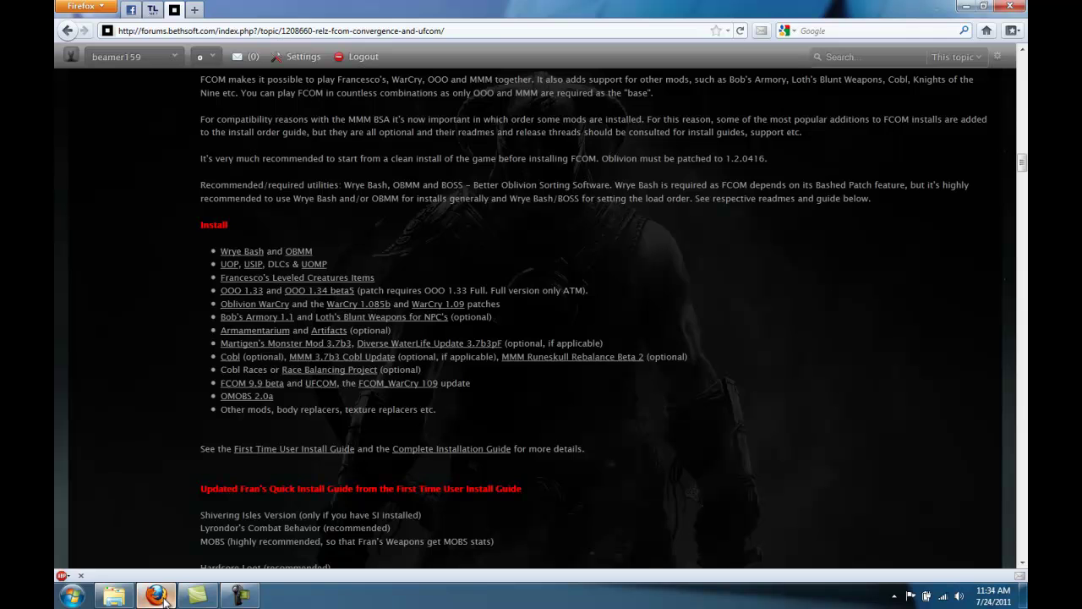
{"action": "scroll", "coordinate": [357, 281], "scroll_direction": "down", "scroll_amount": 5}
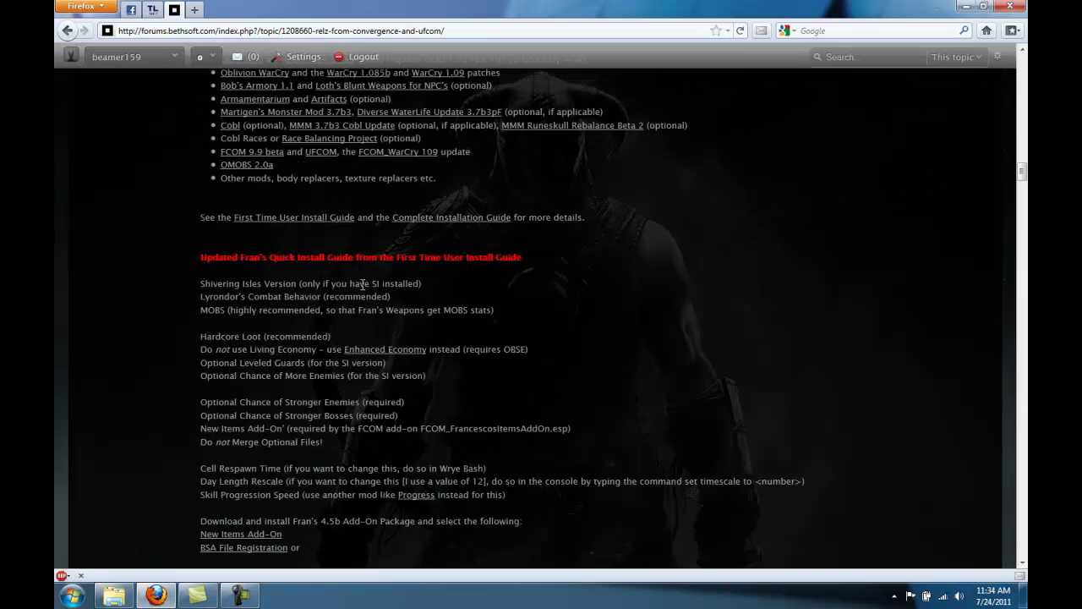
{"action": "scroll", "coordinate": [357, 282], "scroll_direction": "down", "scroll_amount": 3}
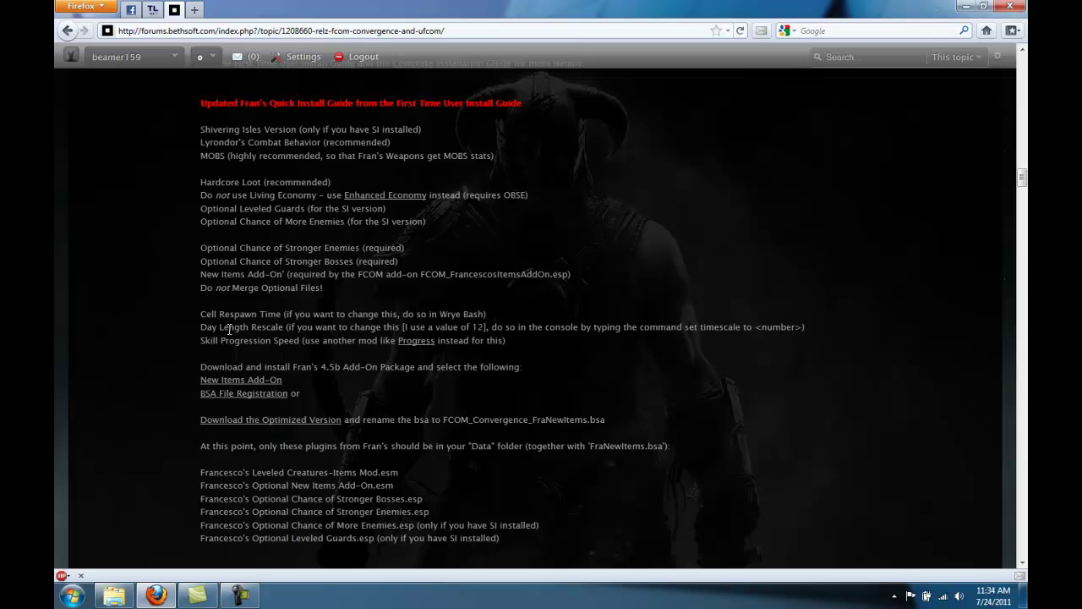
{"action": "scroll", "coordinate": [228, 330], "scroll_direction": "down", "scroll_amount": 2}
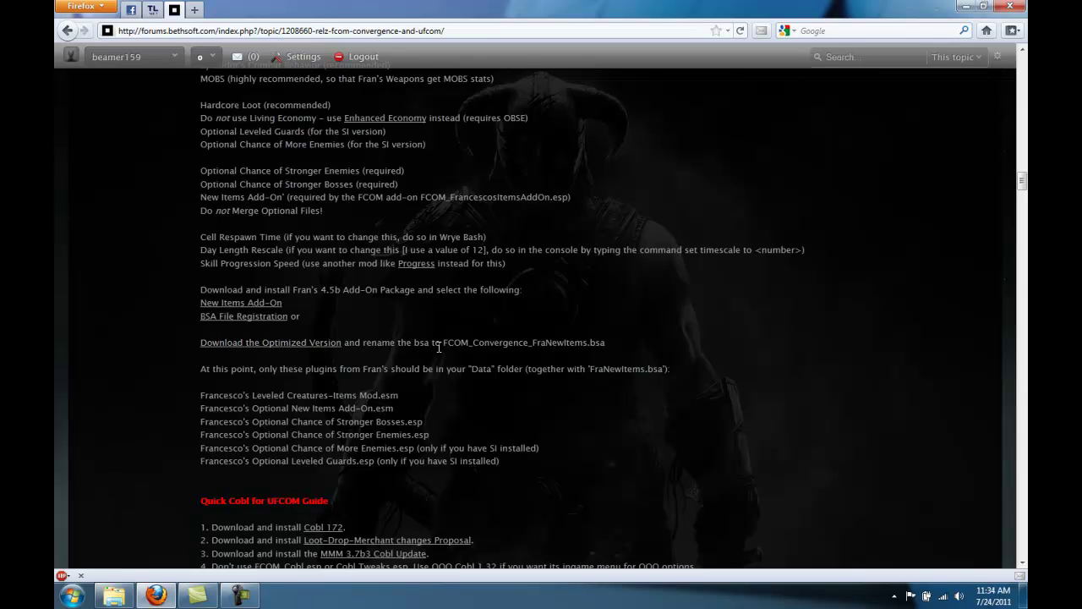
{"action": "left_click_drag", "start_coordinate": [468, 345], "coordinate": [590, 343]}
{"action": "left_click", "coordinate": [590, 342]}
{"action": "left_click_drag", "start_coordinate": [575, 343], "coordinate": [453, 347]}
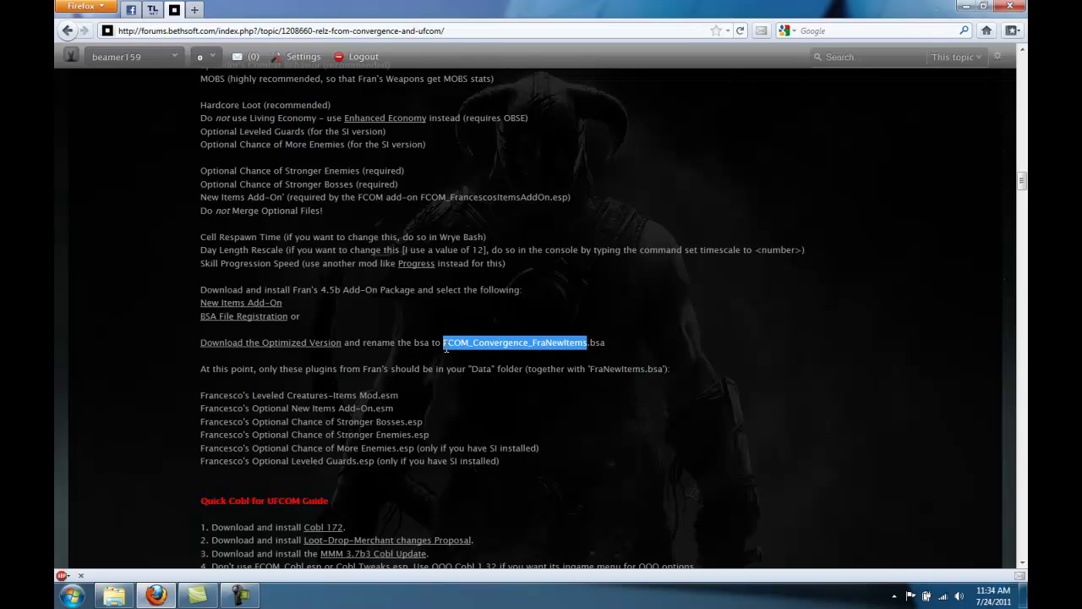
{"action": "right_click", "coordinate": [464, 345]}
{"action": "left_click", "coordinate": [496, 349]}
- Switch to Windows Explorer and rename FraNewItems.bsa in the data folder as FCOM_Convergence_FraNewItems.bsa
{"action": "left_click", "coordinate": [115, 595]}
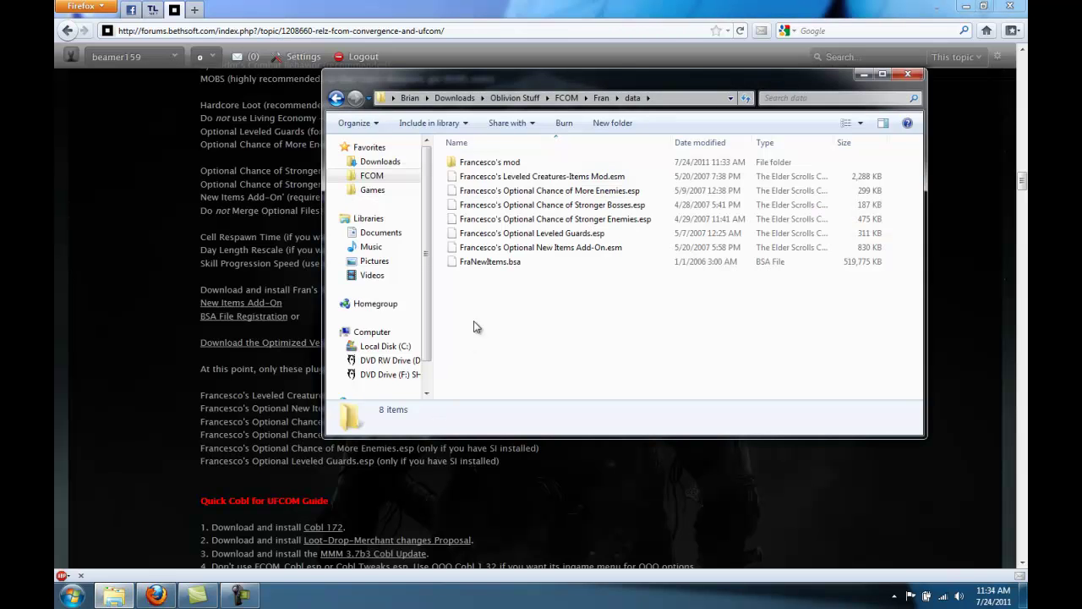
{"action": "left_click", "coordinate": [485, 264]}
{"action": "left_click", "coordinate": [488, 263]}
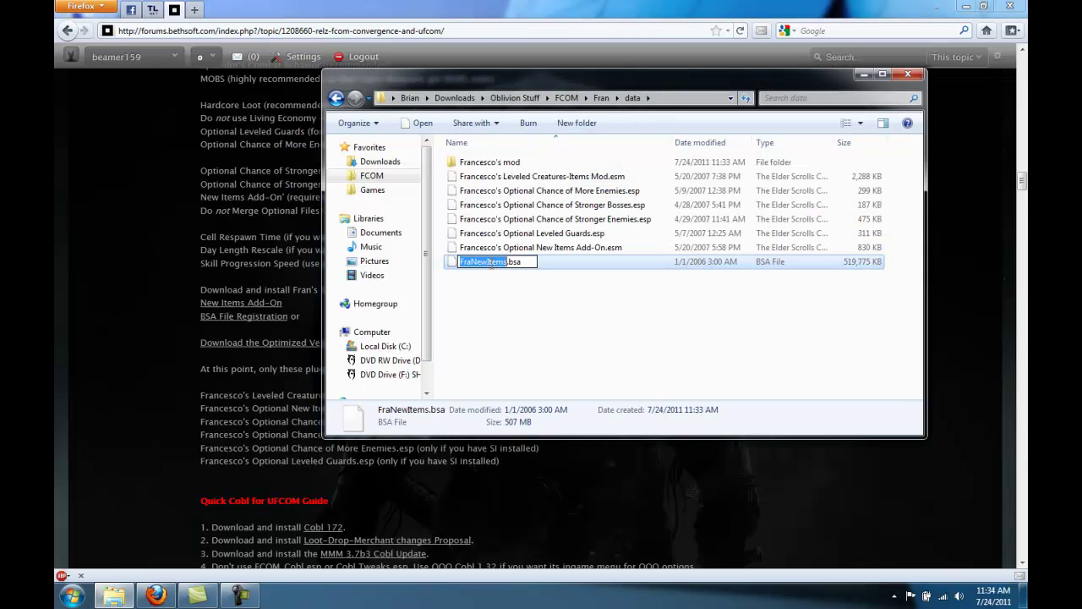
{"action": "right_click", "coordinate": [495, 263]}
{"action": "left_click", "coordinate": [528, 323]}
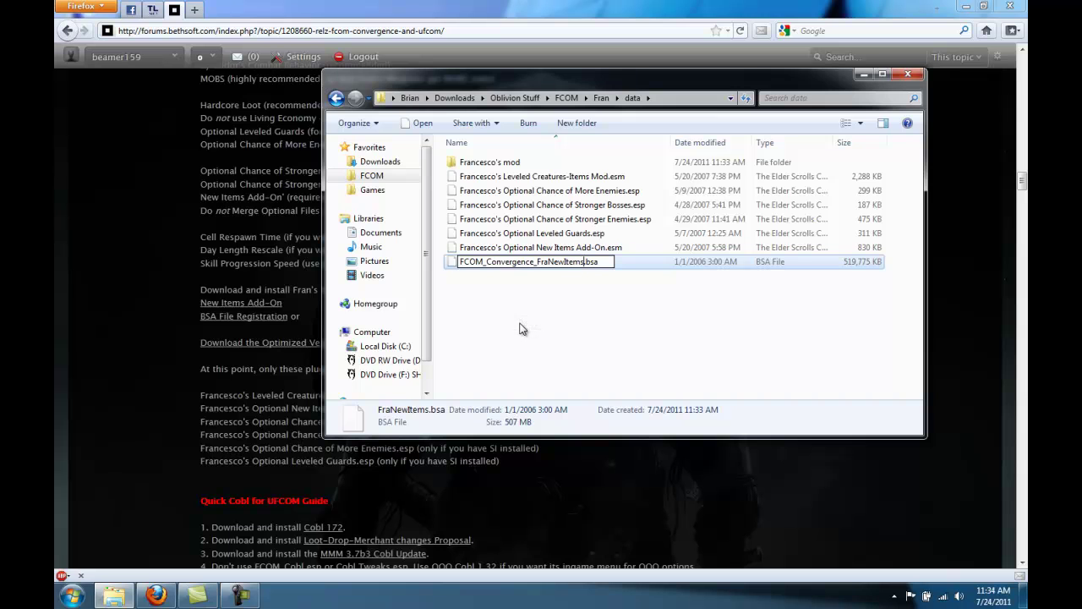
{"action": "left_click", "coordinate": [615, 333]}
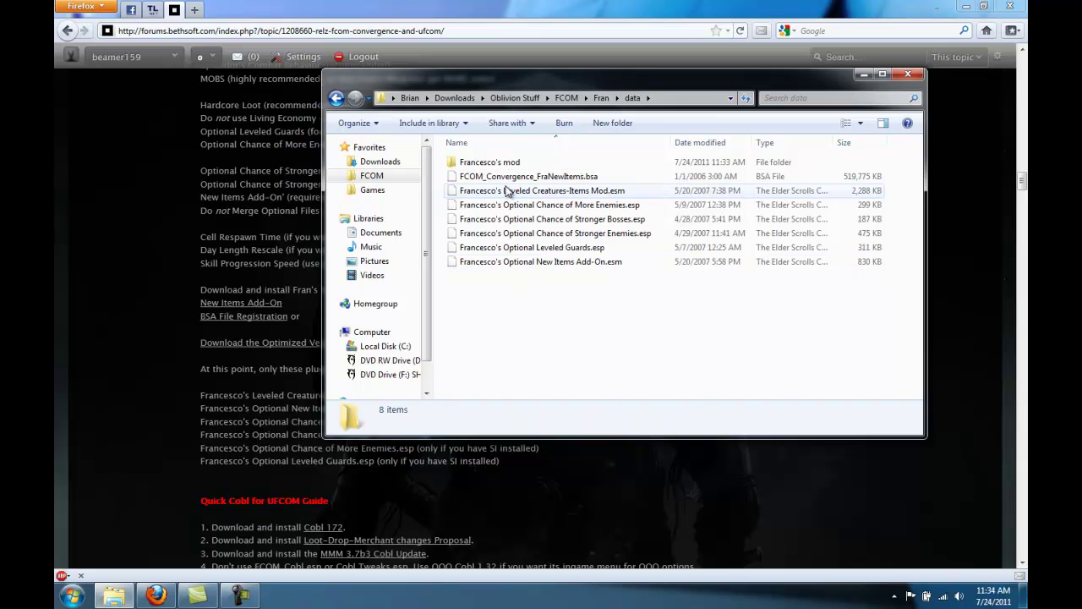
- Place the folder window beside the guide and compare the data folder's files with the guide's list of required Fran's plugins
{"action": "left_click_drag", "start_coordinate": [418, 74], "coordinate": [646, 146]}
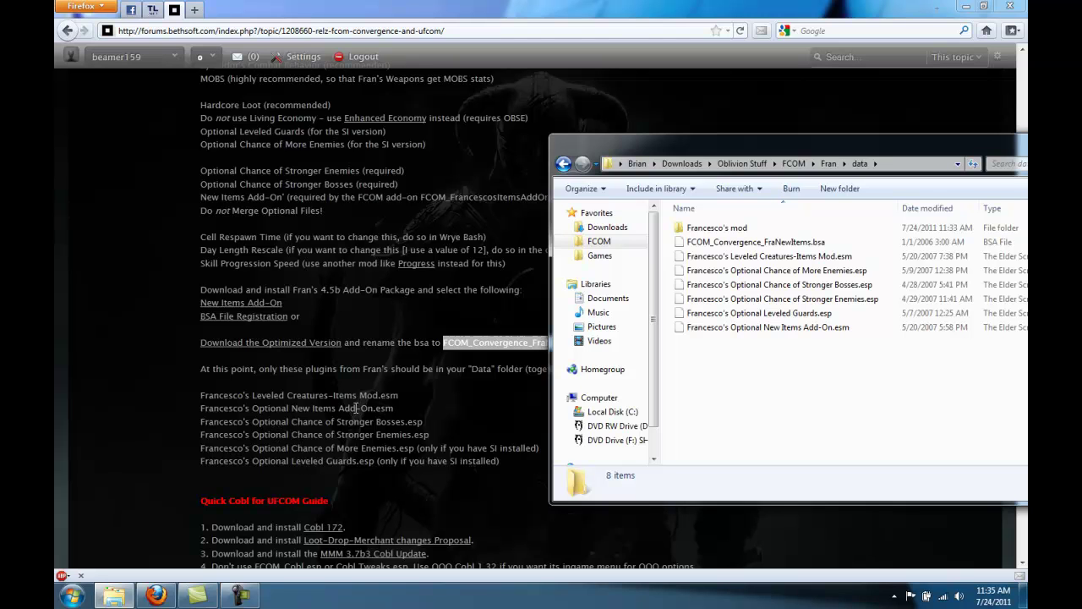
{"action": "left_click", "coordinate": [765, 256]}
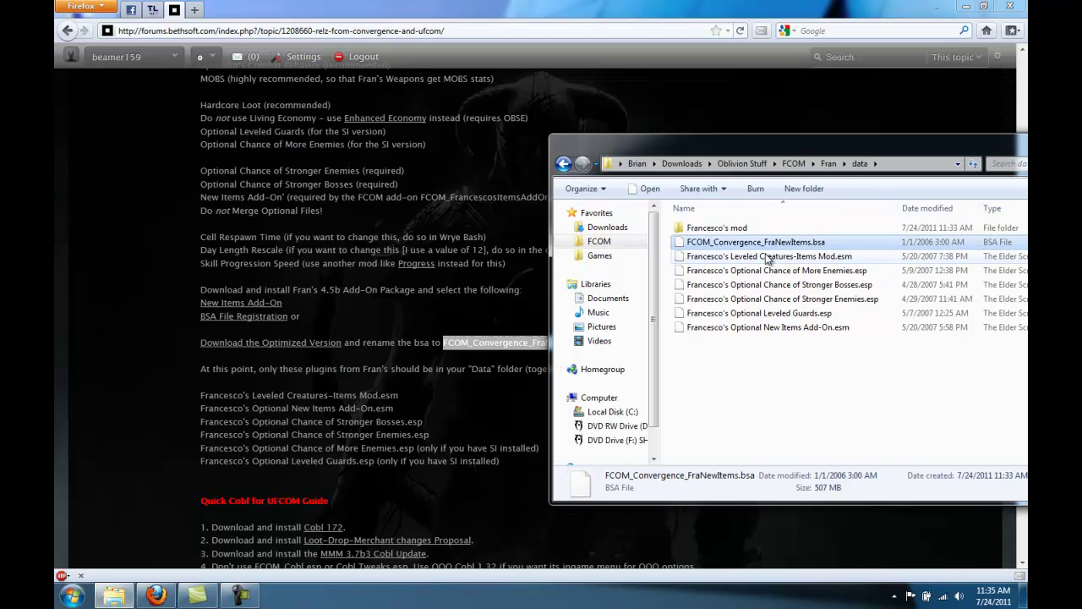
{"action": "key", "text": "Down"}
{"action": "key", "text": "Down"}
{"action": "key", "text": "Down"}
{"action": "key", "text": "Down"}
{"action": "key", "text": "Down"}
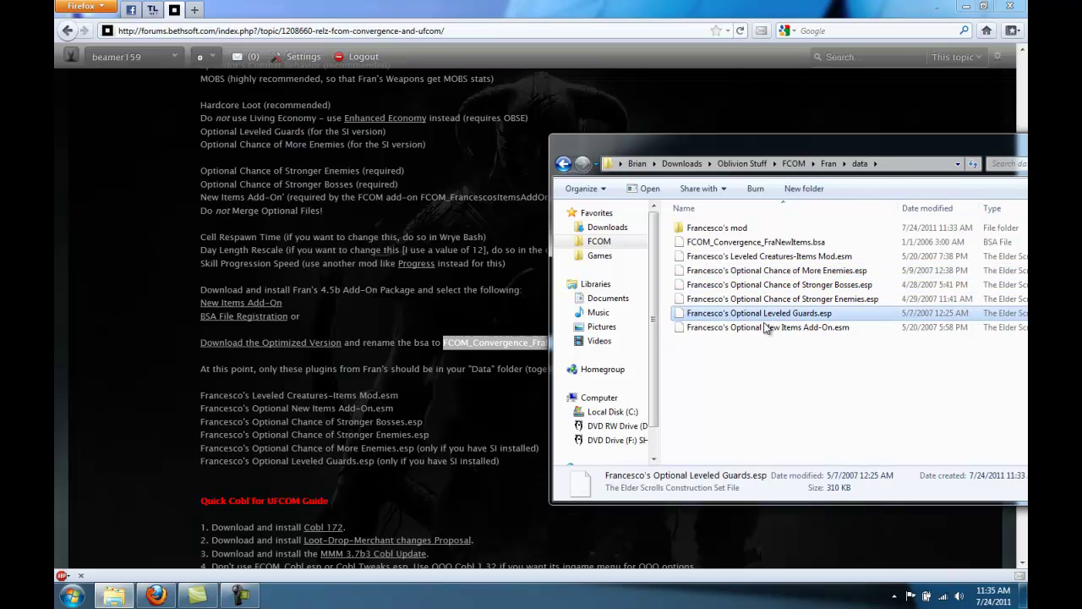
- Pack FCOM_Convergence_FraNewItems.bsa and all the Francesco's plugin files, without the Francesco's mod folder, into a 7z archive named Francescos.7z
{"action": "left_click", "coordinate": [761, 245]}
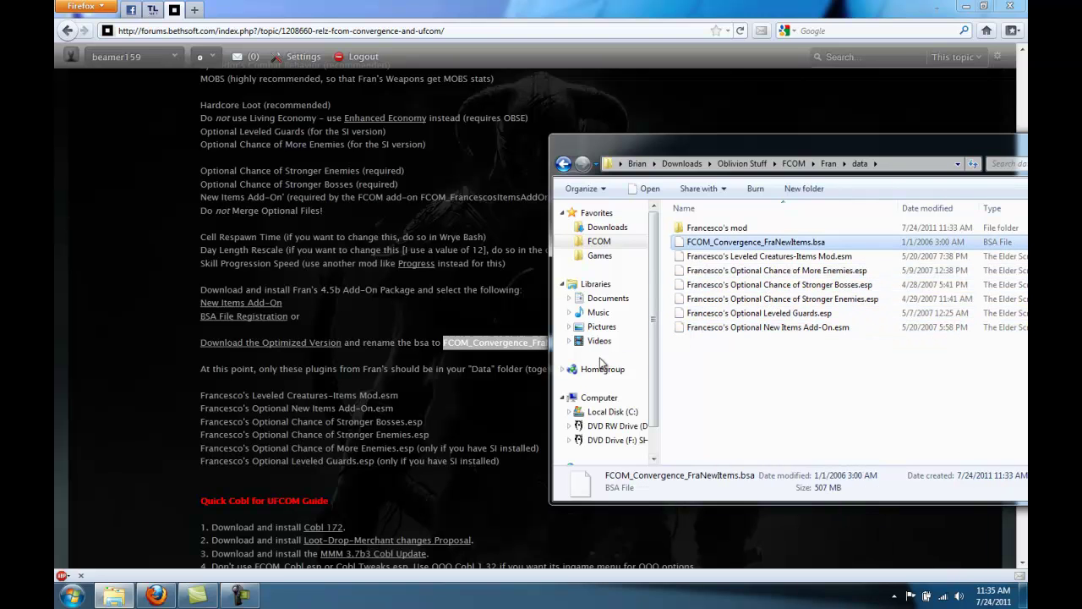
{"action": "left_click", "coordinate": [718, 328], "text": "shift"}
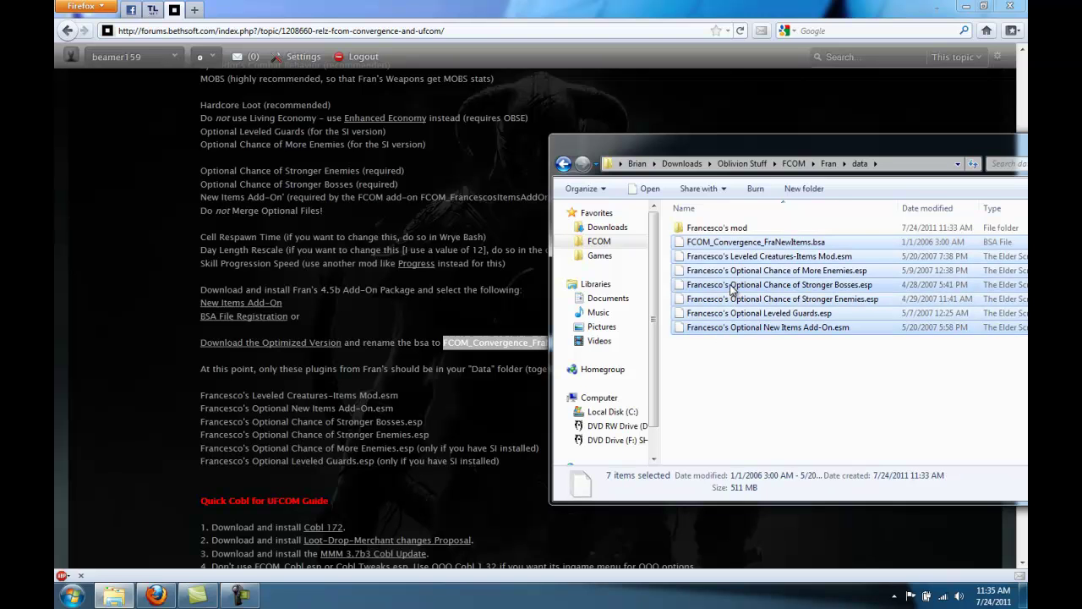
{"action": "right_click", "coordinate": [732, 289]}
{"action": "mouse_move", "coordinate": [766, 307]}
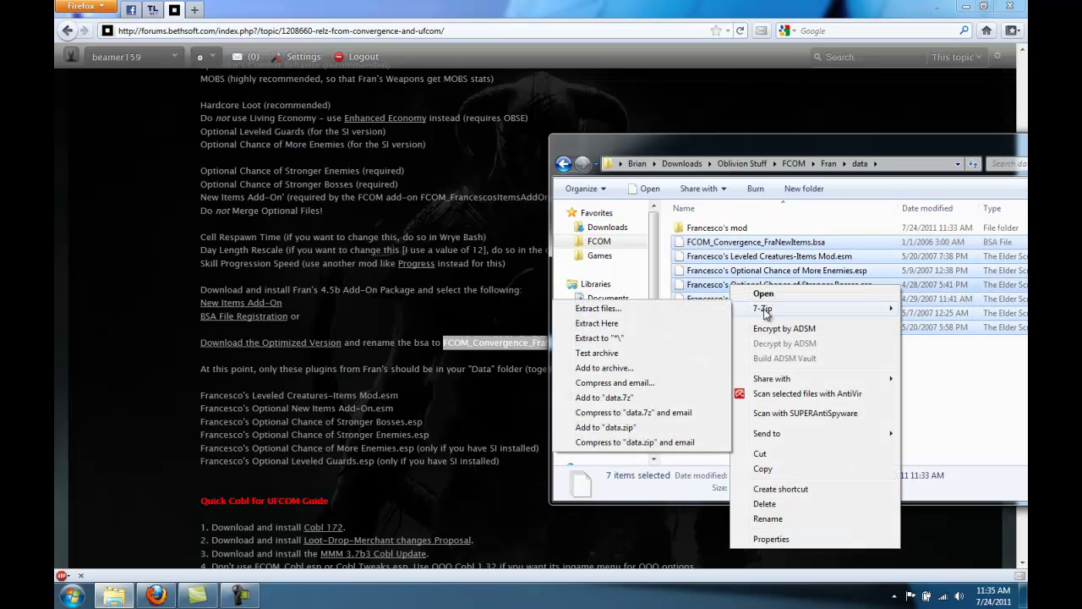
{"action": "left_click", "coordinate": [640, 368]}
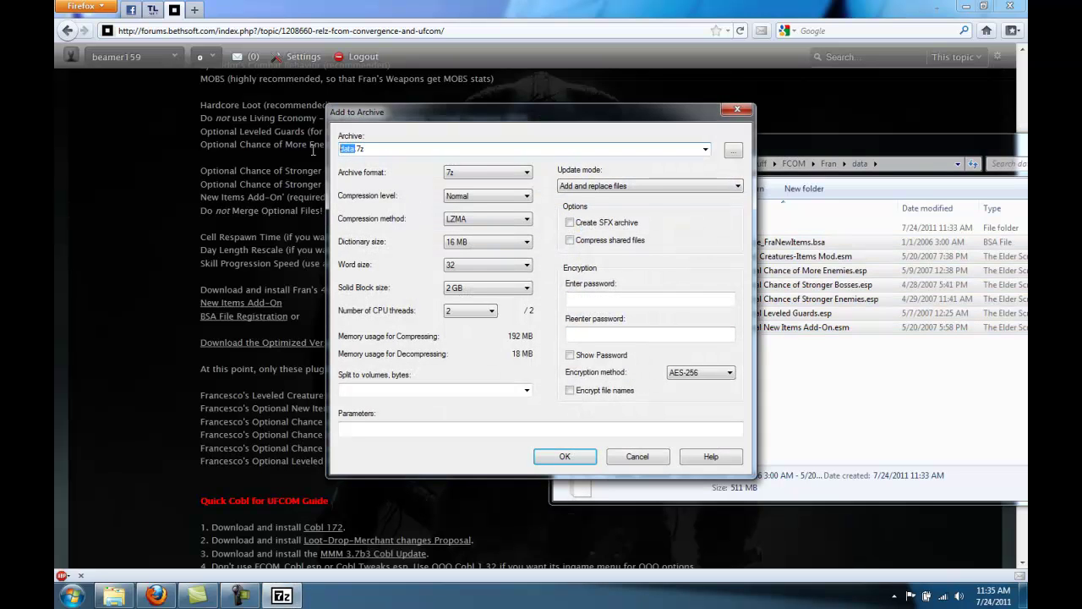
{"action": "type", "text": "Francescos"}
{"action": "left_click", "coordinate": [564, 457]}
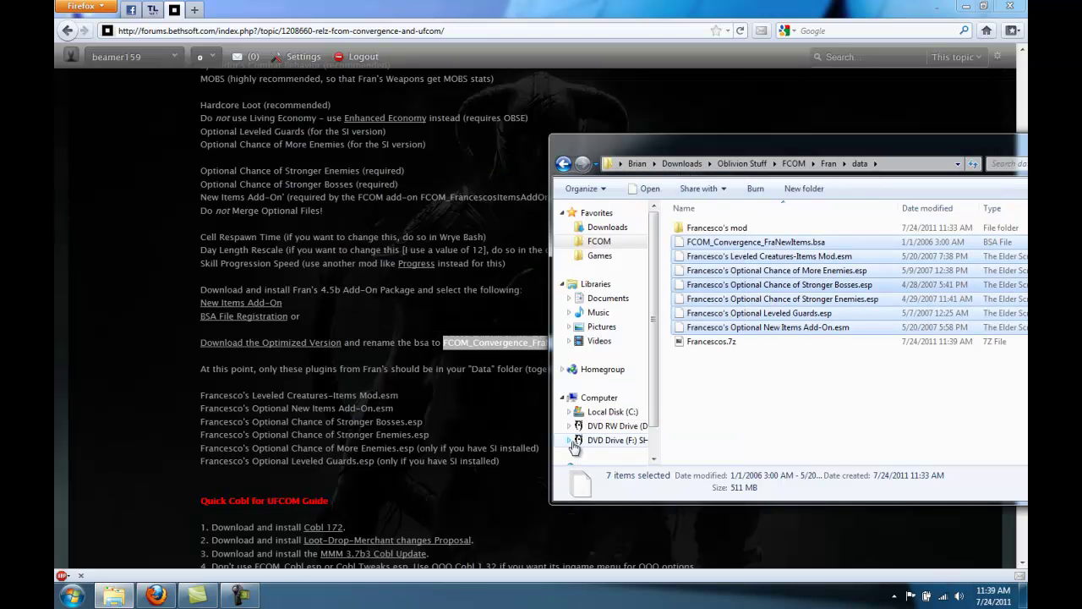
- Cut the Francescos.7z archive from the data folder and go to the Games folder
{"action": "left_click", "coordinate": [712, 345]}
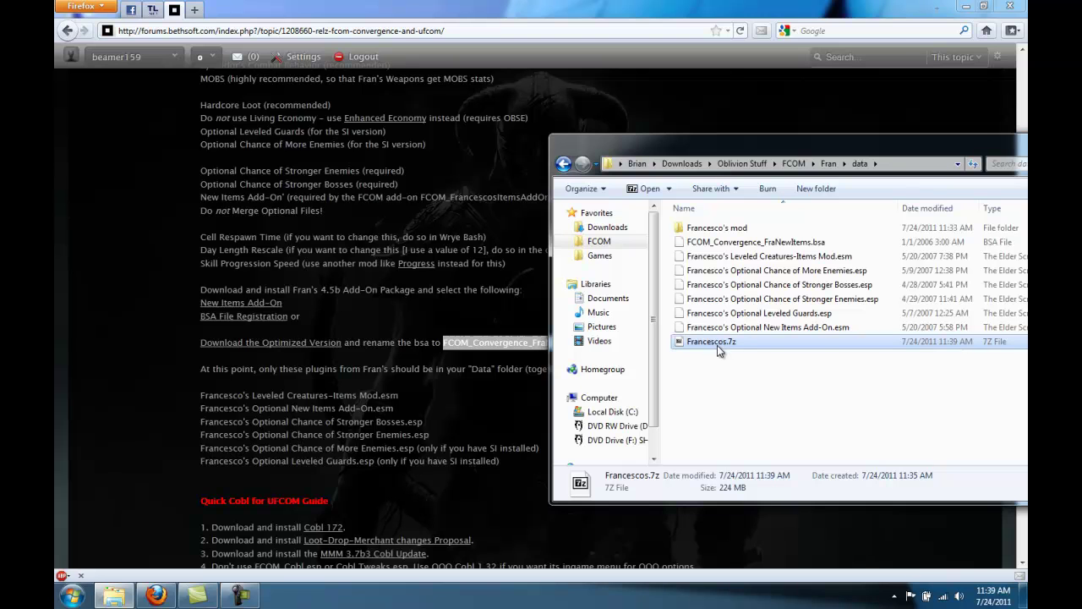
{"action": "right_click", "coordinate": [718, 349]}
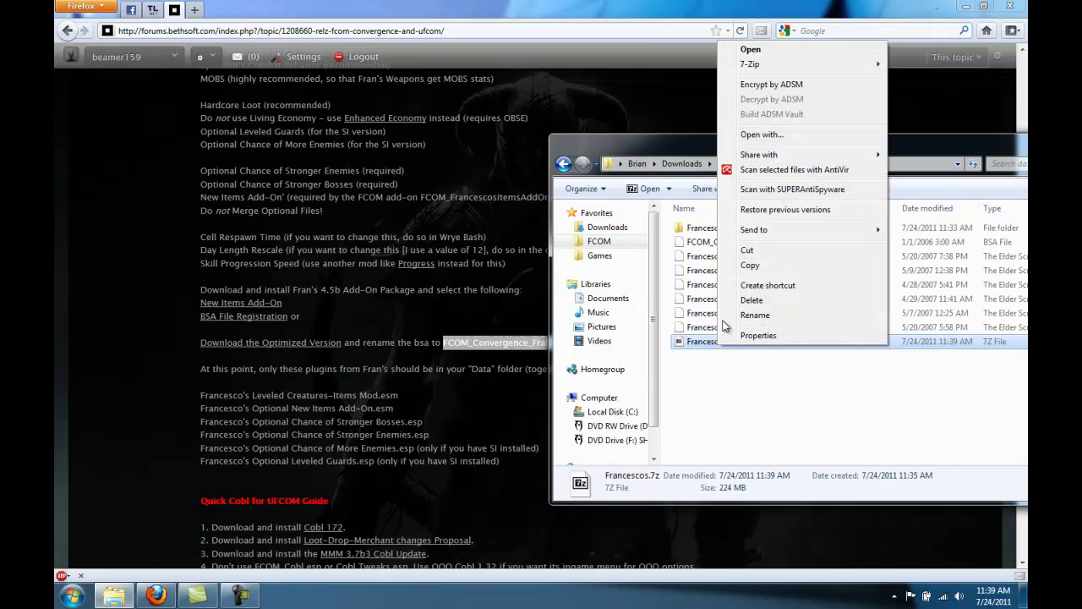
{"action": "left_click", "coordinate": [764, 249]}
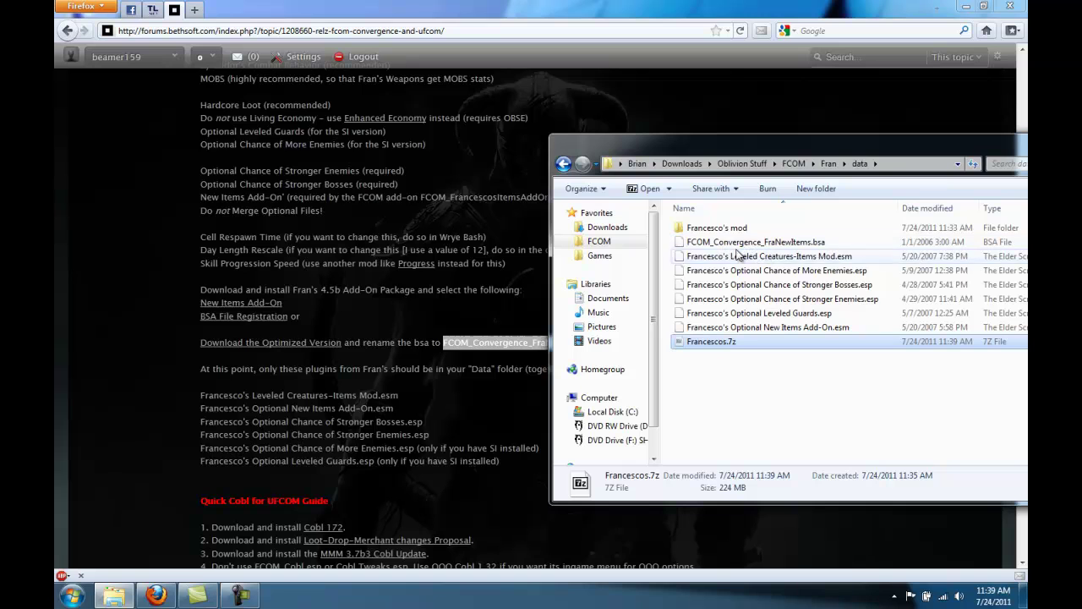
{"action": "left_click", "coordinate": [605, 257]}
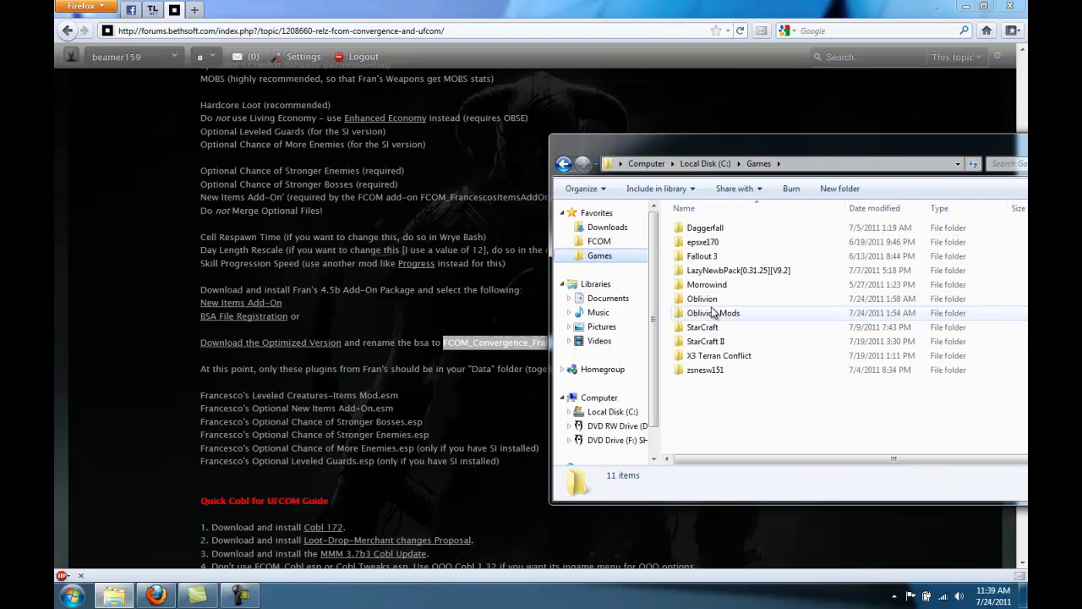
{"action": "double_click", "coordinate": [713, 300]}
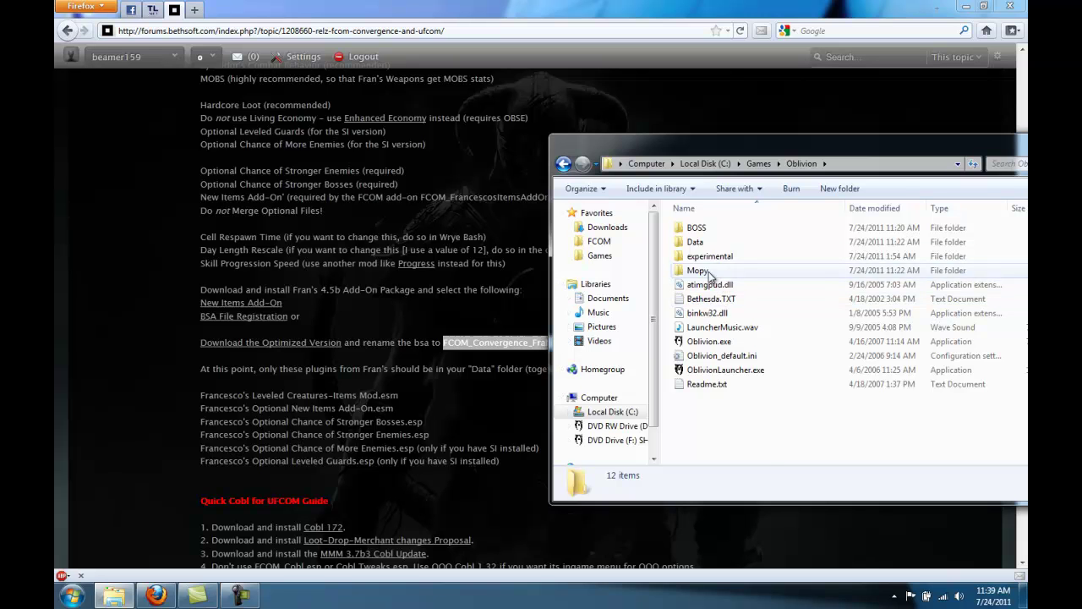
{"action": "double_click", "coordinate": [698, 271]}
{"action": "left_click", "coordinate": [563, 163]}
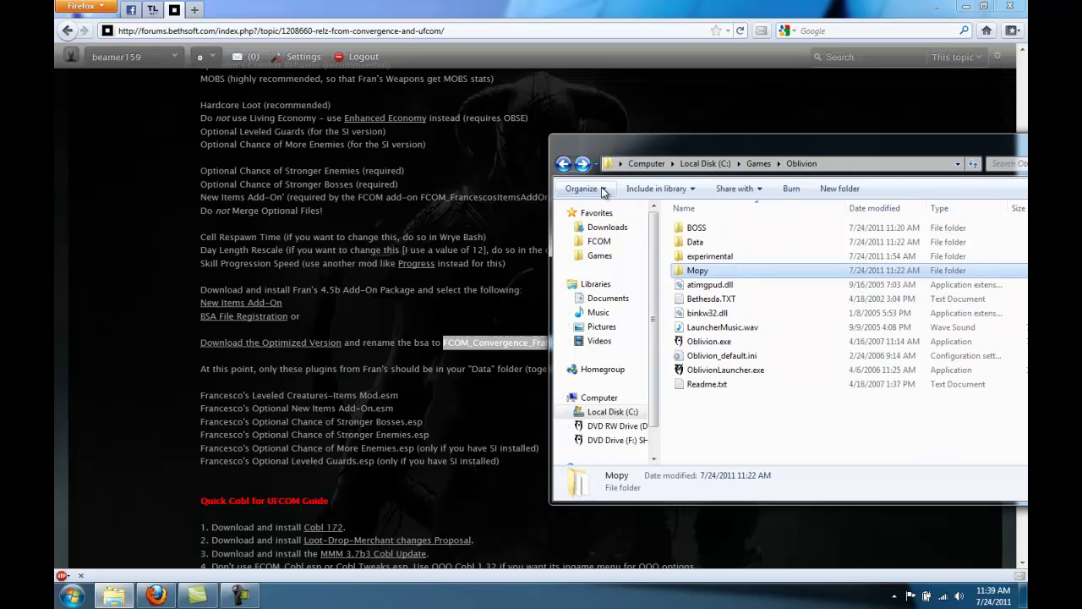
{"action": "left_click", "coordinate": [564, 164]}
- Paste the cut Francescos.7z archive into the Bash Installers folder inside Oblivion Mods
{"action": "double_click", "coordinate": [719, 314]}
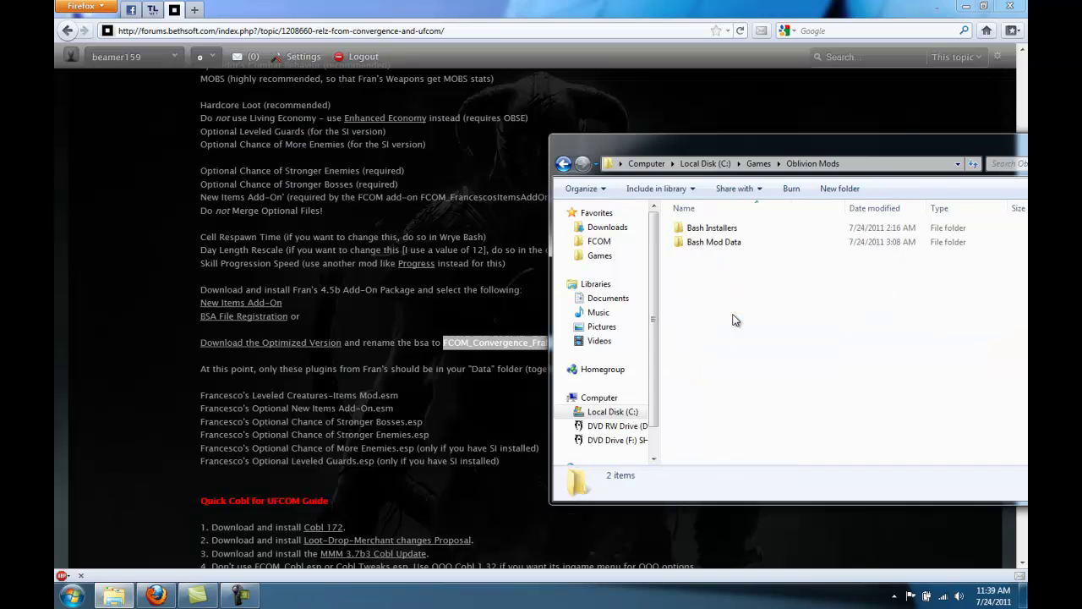
{"action": "double_click", "coordinate": [714, 230]}
{"action": "right_click", "coordinate": [778, 356]}
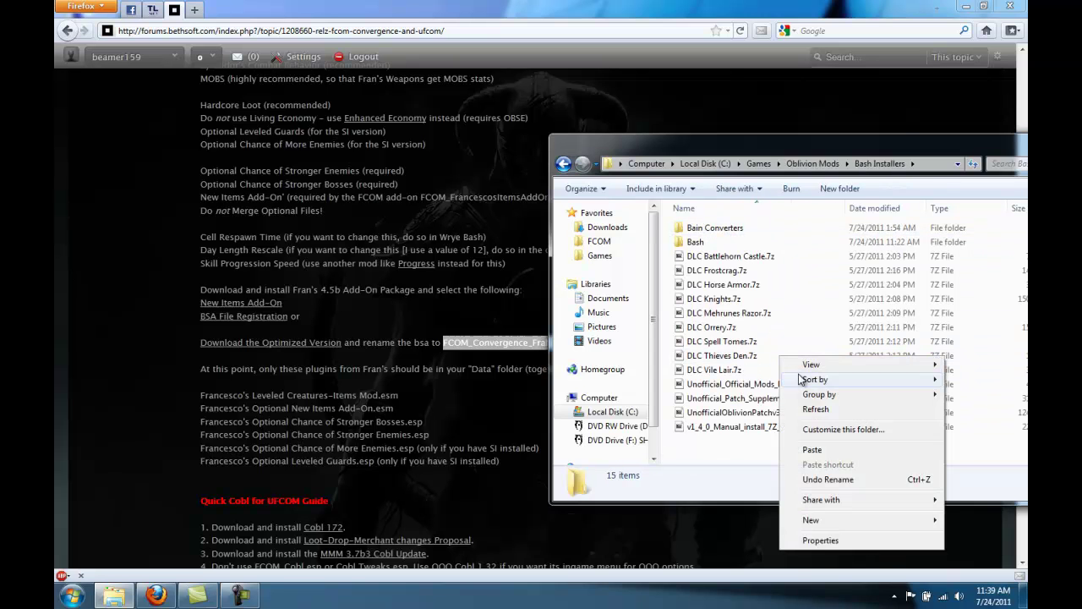
{"action": "left_click", "coordinate": [813, 450]}
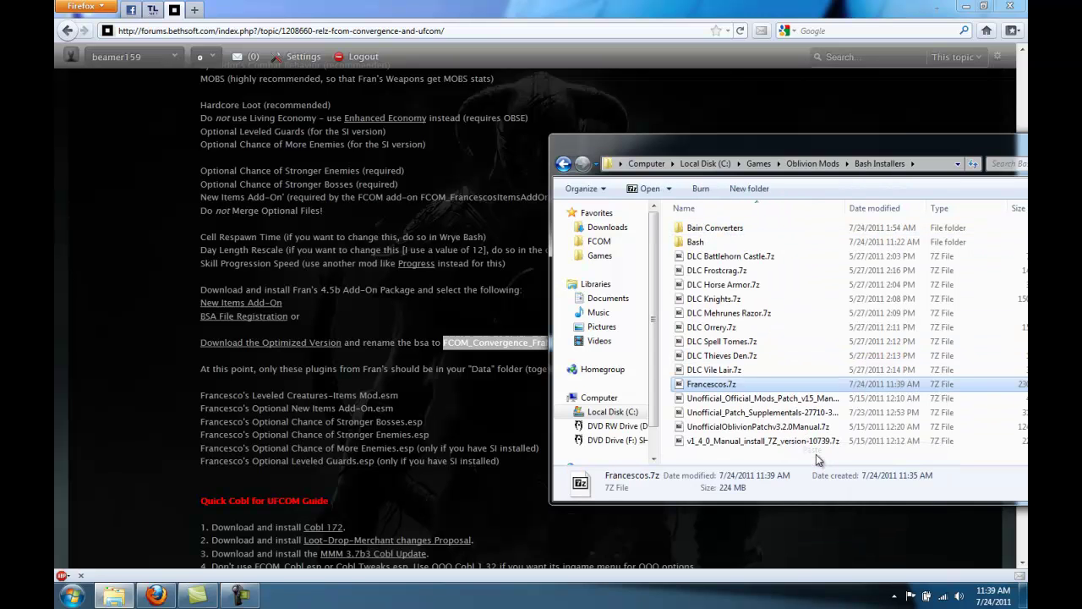
{"action": "left_click", "coordinate": [708, 386]}
{"action": "left_click", "coordinate": [720, 355]}
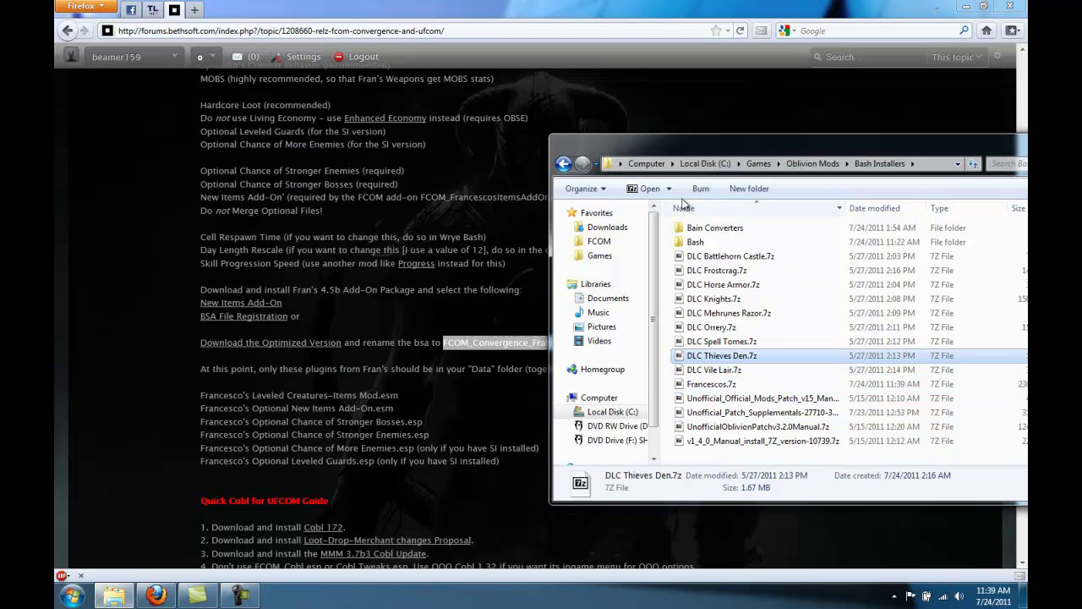
- Delete the leftover data folder from FCOM's Fran folder and move the folder window fully into view
{"action": "left_click", "coordinate": [599, 241]}
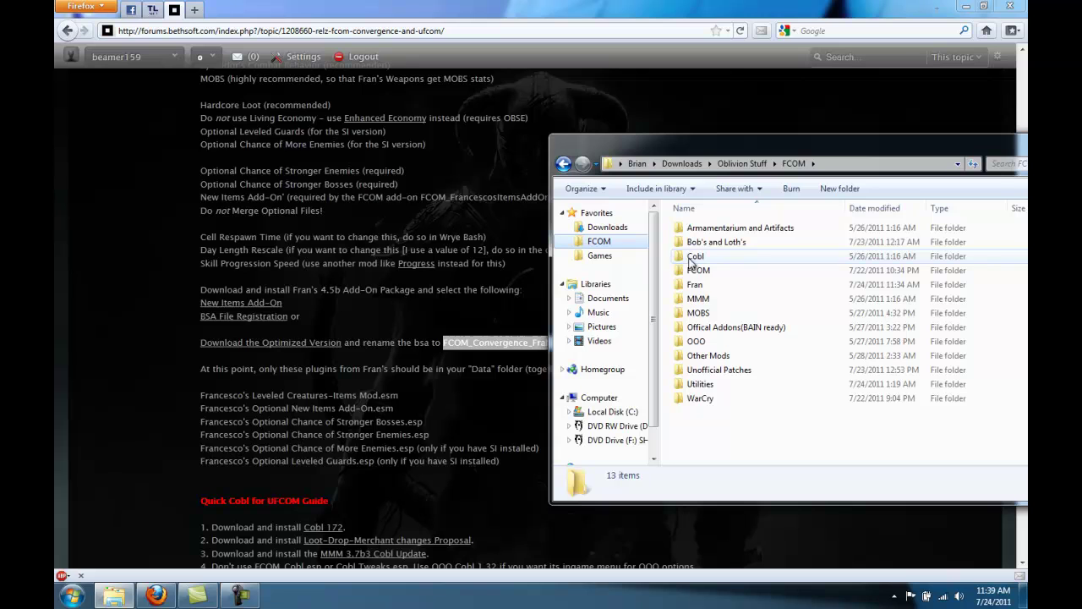
{"action": "double_click", "coordinate": [700, 288]}
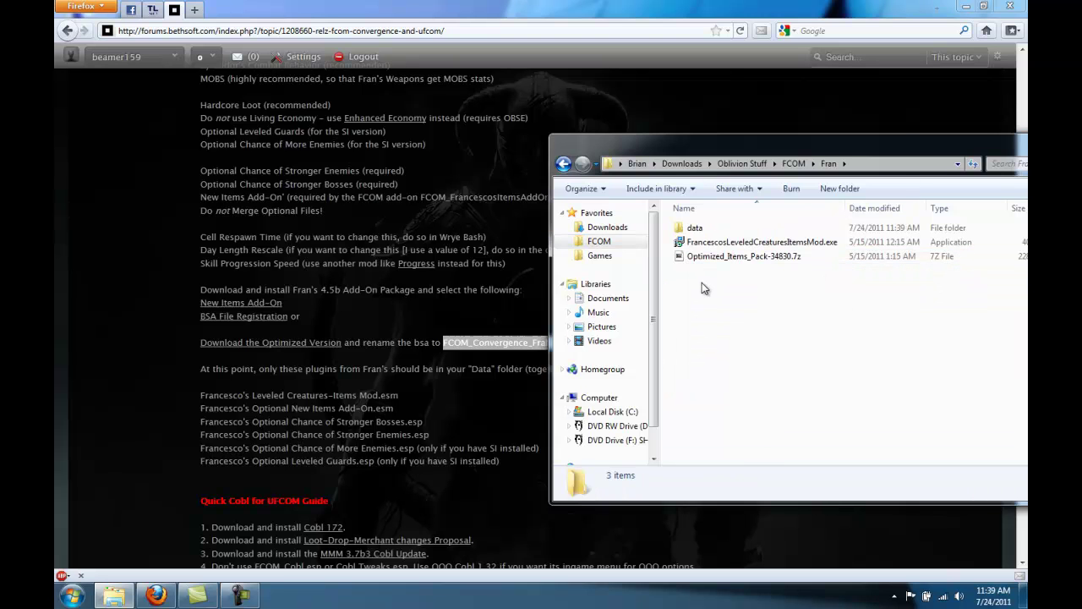
{"action": "left_click", "coordinate": [693, 227]}
{"action": "right_click", "coordinate": [692, 228]}
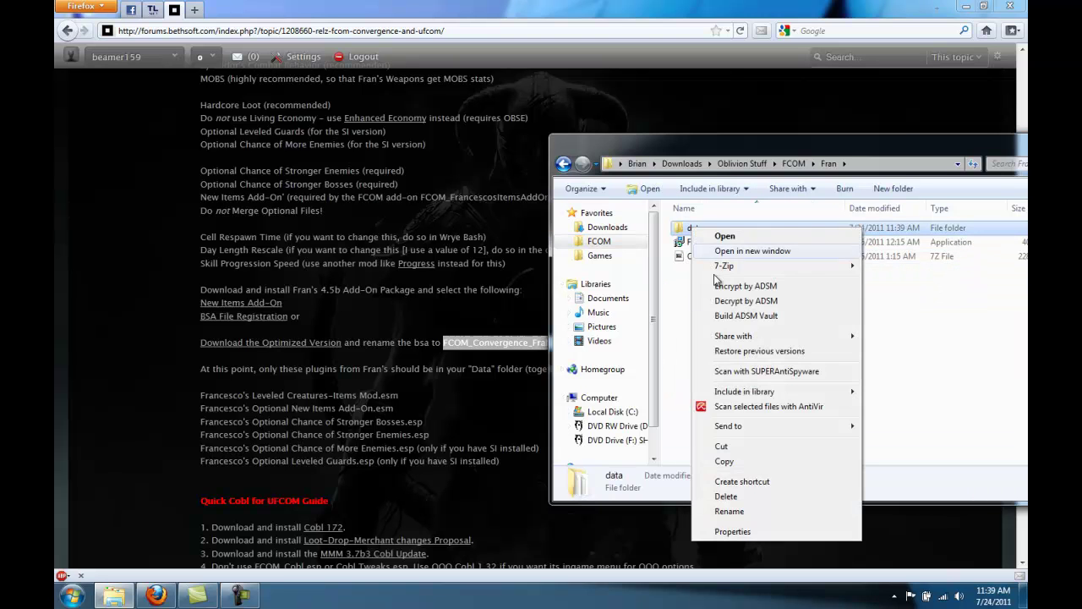
{"action": "left_click", "coordinate": [727, 496]}
{"action": "left_click", "coordinate": [614, 356]}
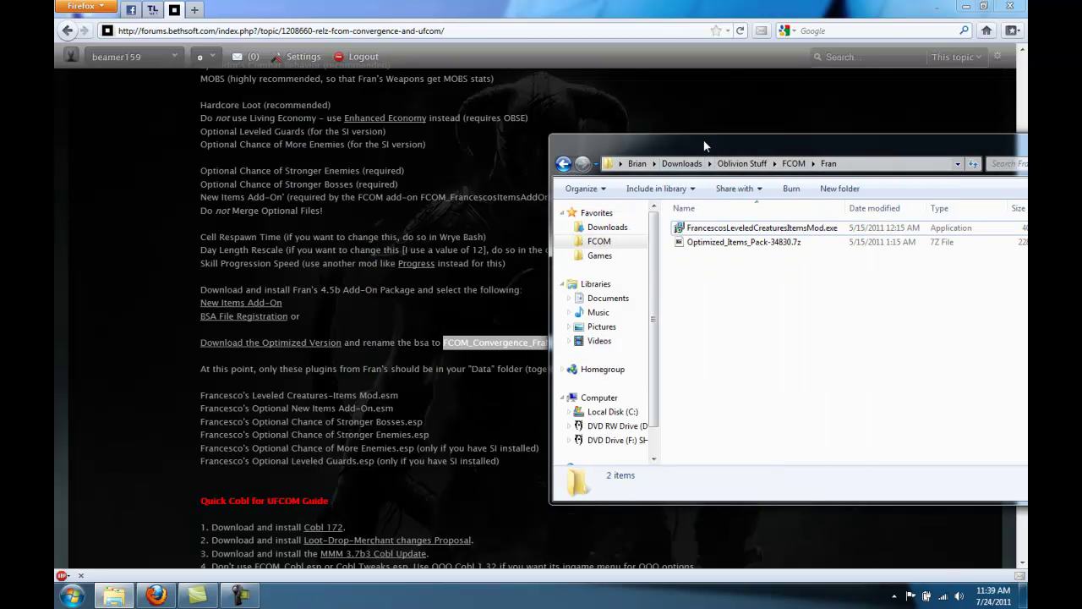
{"action": "left_click_drag", "start_coordinate": [704, 140], "coordinate": [464, 129]}
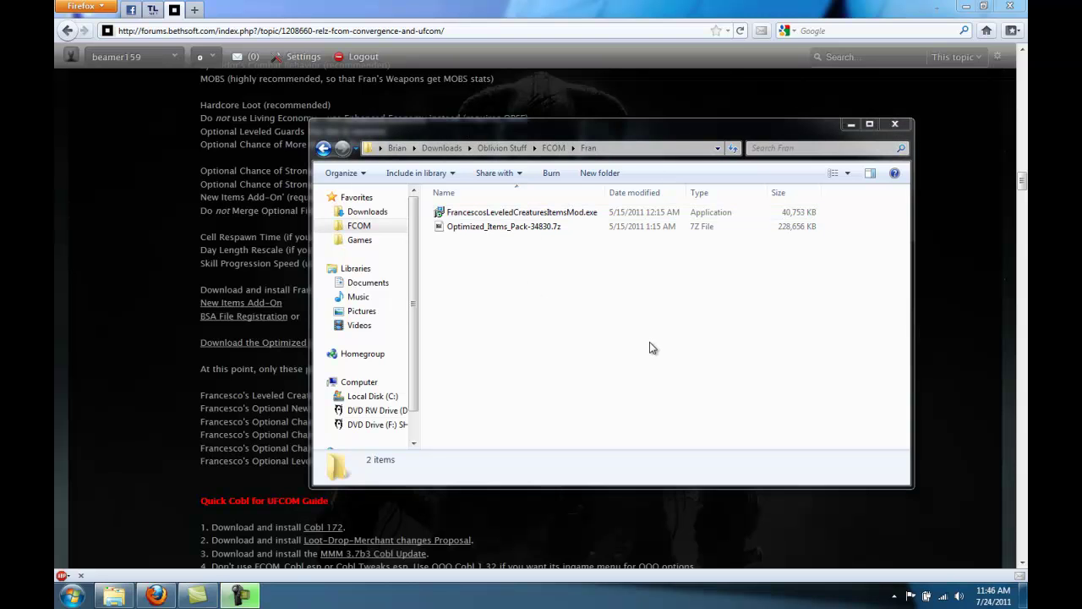
- Check the guide's install list in Firefox, then copy OOO_133_Complete.7z and OOO_134_Beta_5_Patch-15256.7z from the OOO folder in Windows Explorer
{"action": "left_click", "coordinate": [150, 296]}
{"action": "scroll", "coordinate": [150, 297], "scroll_direction": "up", "scroll_amount": 10}
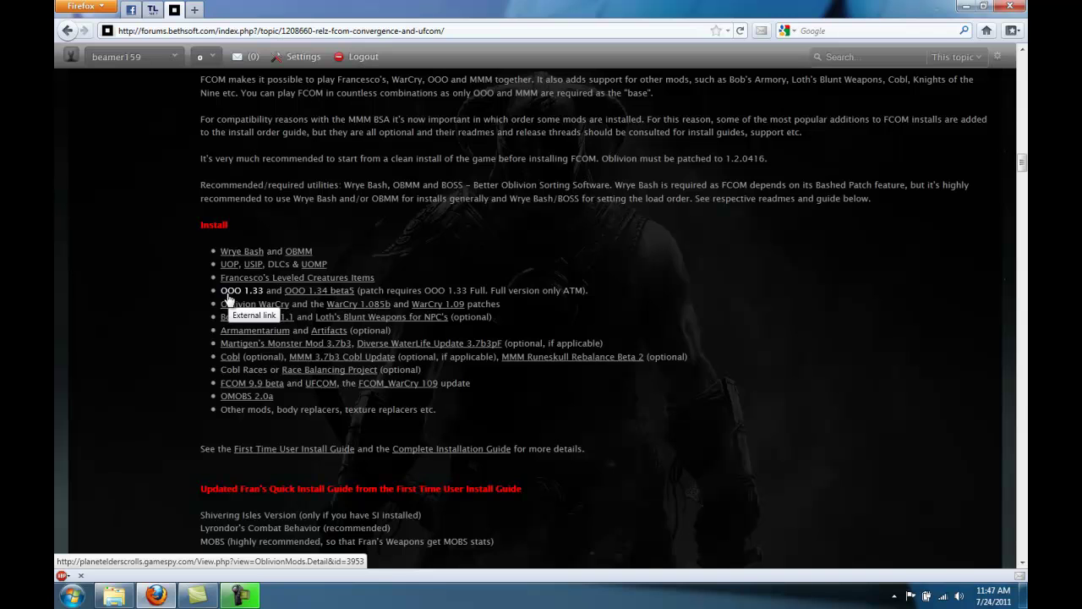
{"action": "left_click", "coordinate": [114, 597]}
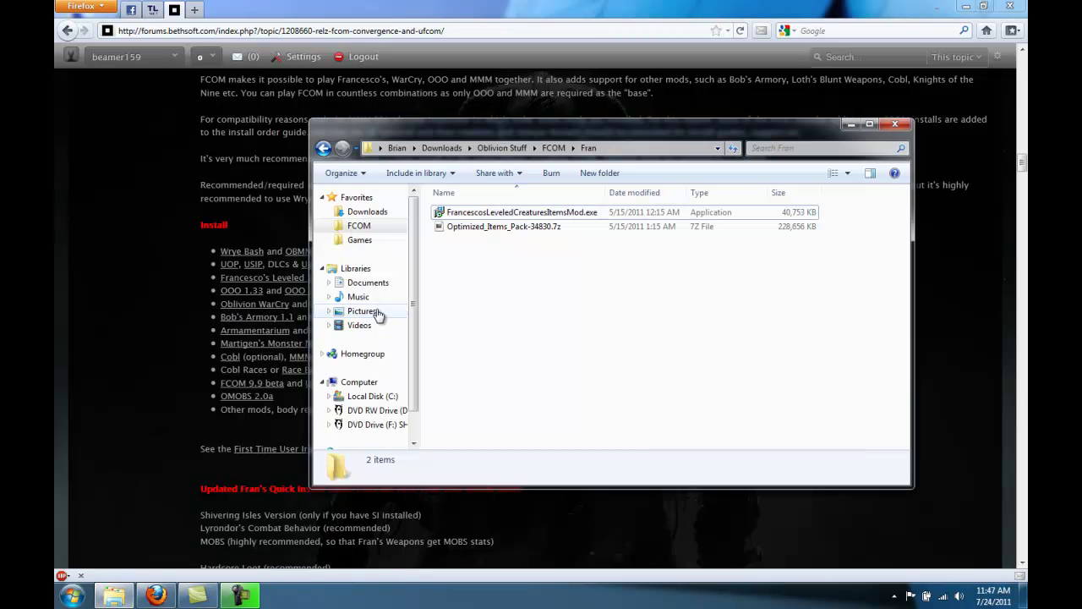
{"action": "left_click", "coordinate": [359, 225]}
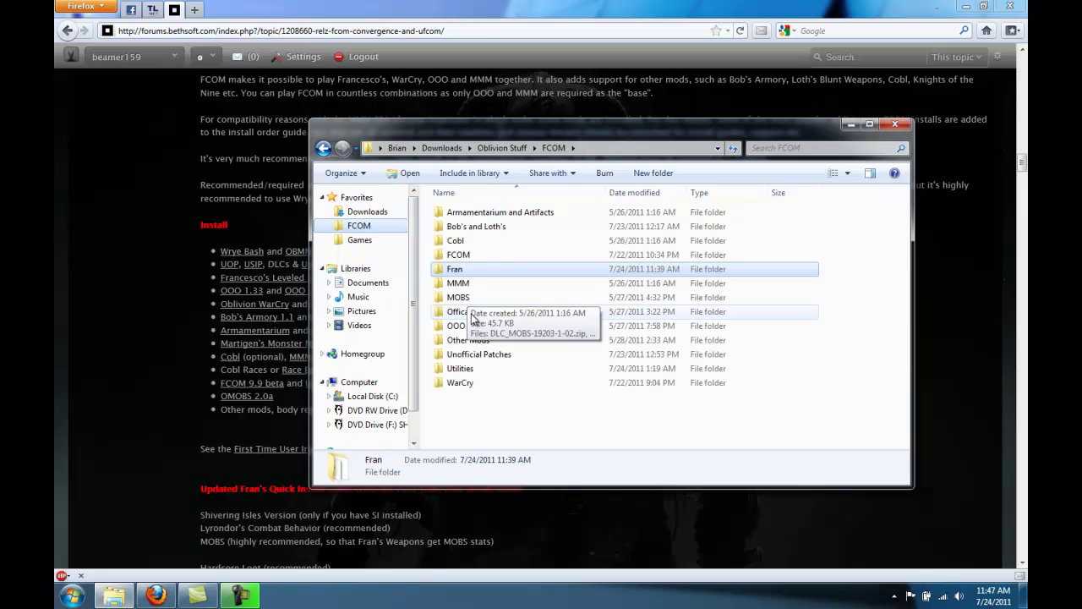
{"action": "double_click", "coordinate": [471, 328]}
{"action": "left_click_drag", "start_coordinate": [503, 265], "coordinate": [482, 216]}
{"action": "right_click", "coordinate": [482, 215]}
{"action": "left_click", "coordinate": [514, 398]}
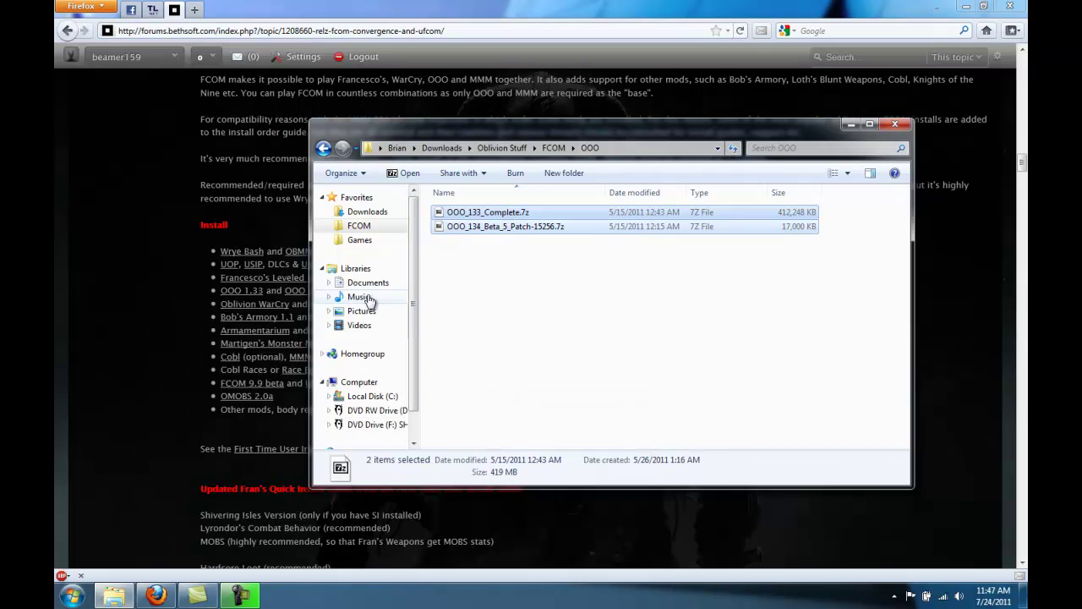
- Paste the two copied OOO archives into the Bash Installers folder under Games, Oblivion Mods
{"action": "left_click", "coordinate": [359, 240]}
{"action": "double_click", "coordinate": [488, 300]}
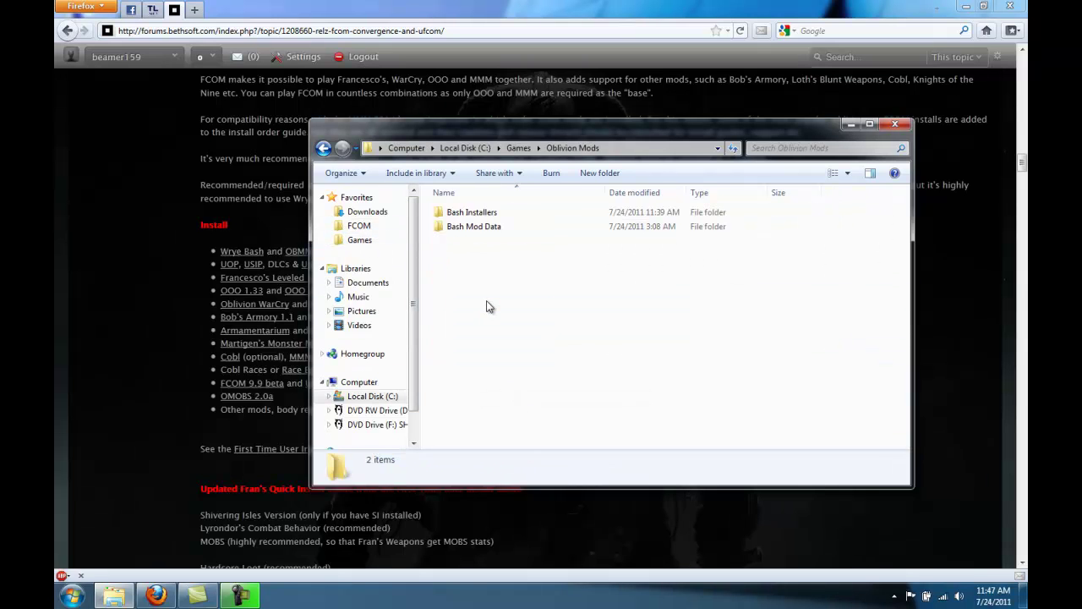
{"action": "double_click", "coordinate": [490, 213]}
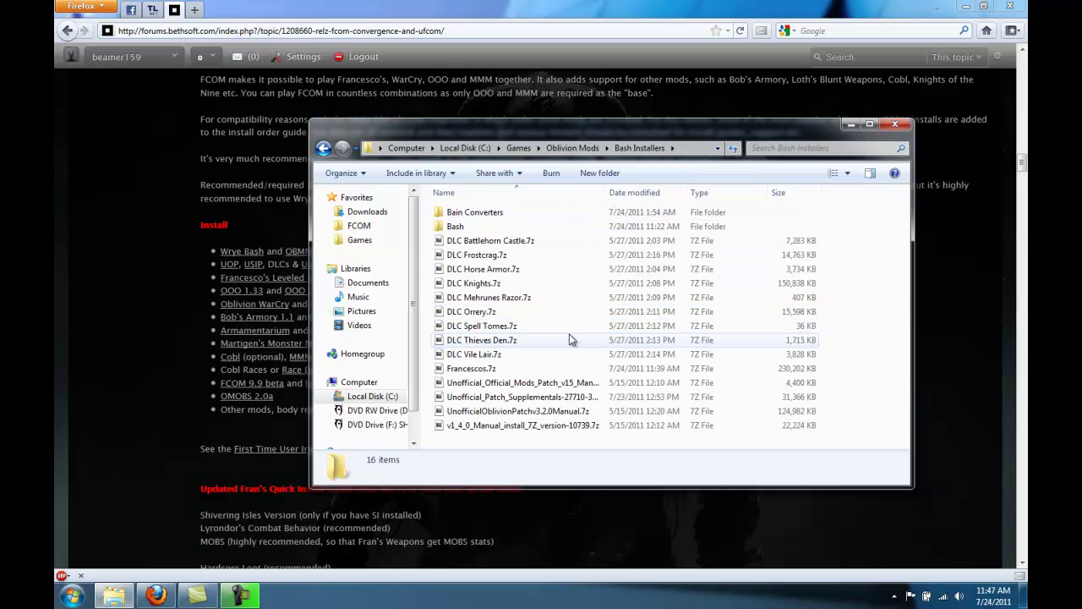
{"action": "right_click", "coordinate": [570, 336]}
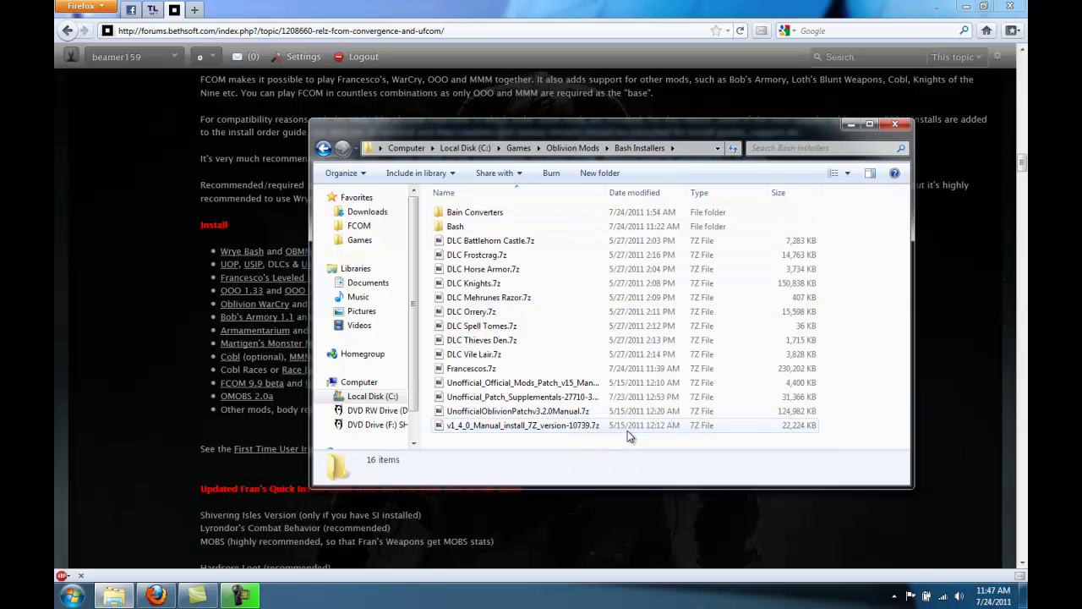
{"action": "key", "text": "ctrl+v"}
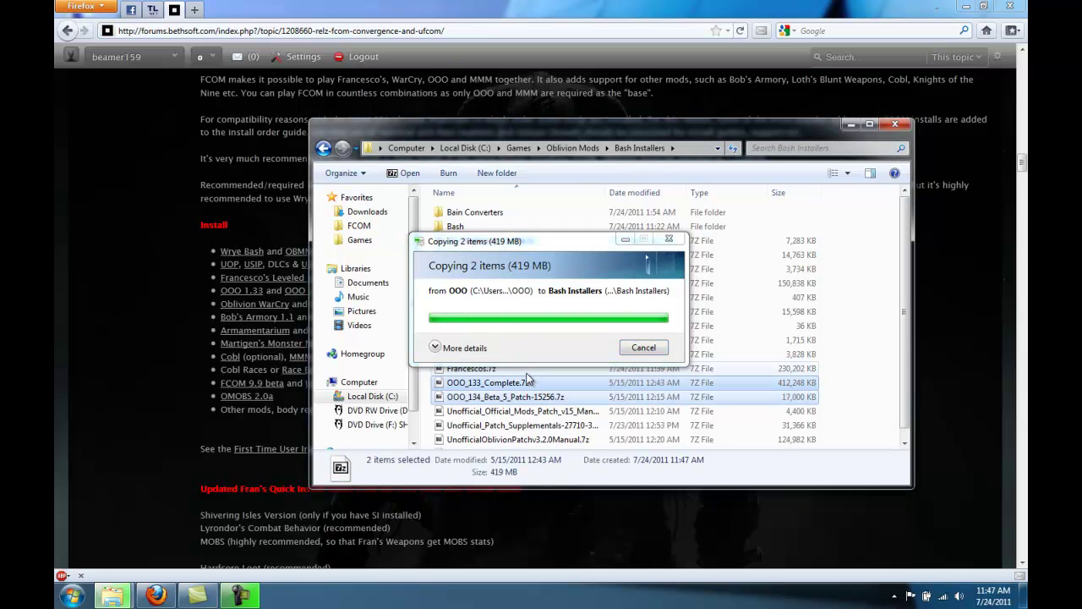
- Check the guide's WarCry entry, then copy Oblivion Warcry EV Opti.7z and OblivionWarCry109.7z from FCOM's WarCry folder
{"action": "left_click", "coordinate": [367, 230]}
{"action": "left_click", "coordinate": [190, 312]}
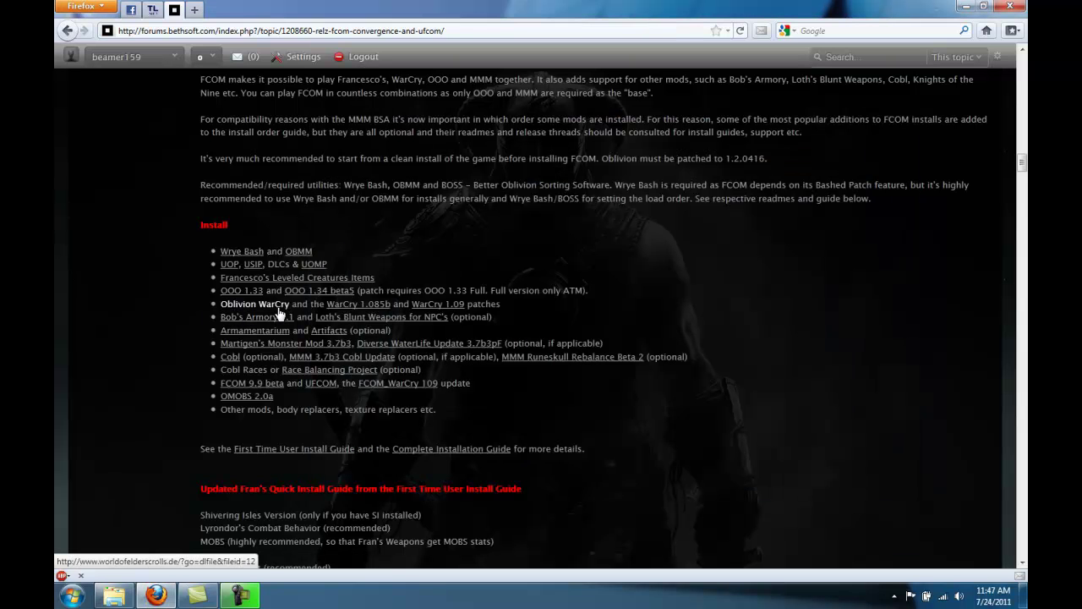
{"action": "left_click", "coordinate": [114, 596]}
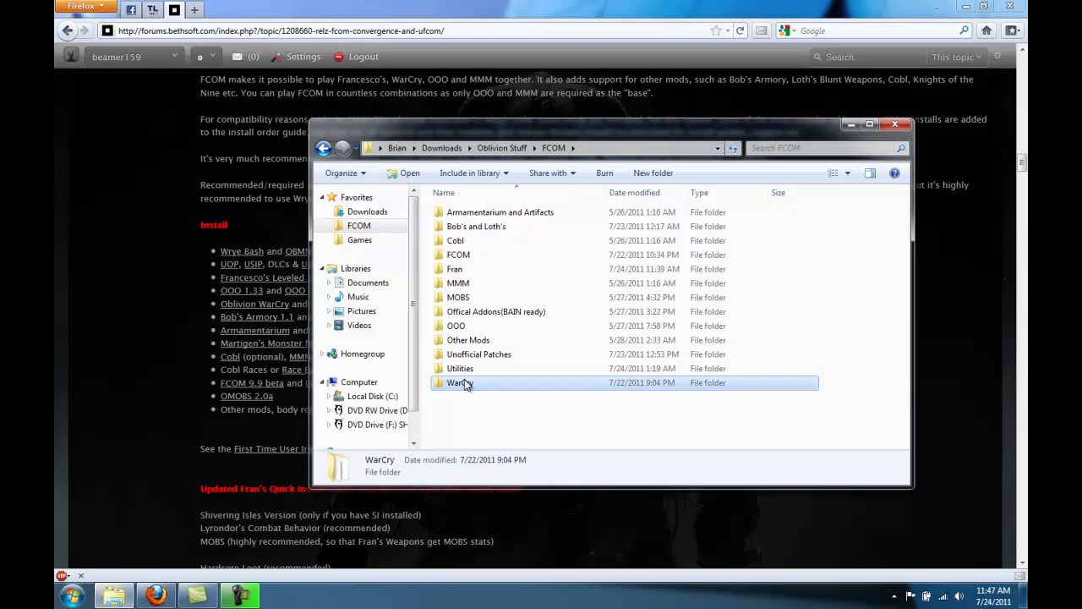
{"action": "double_click", "coordinate": [464, 382]}
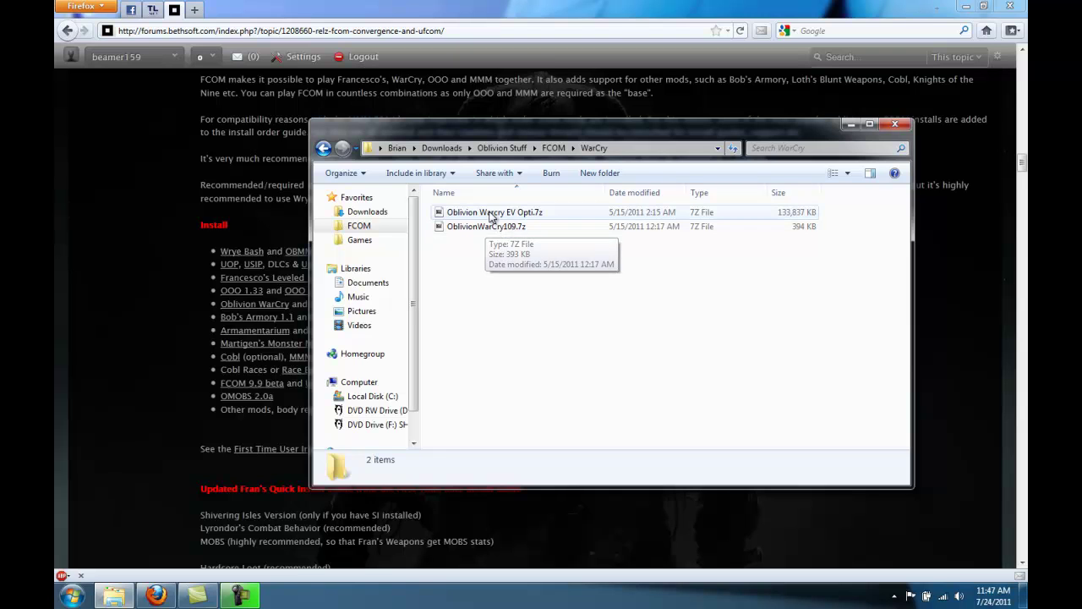
{"action": "left_click", "coordinate": [490, 214]}
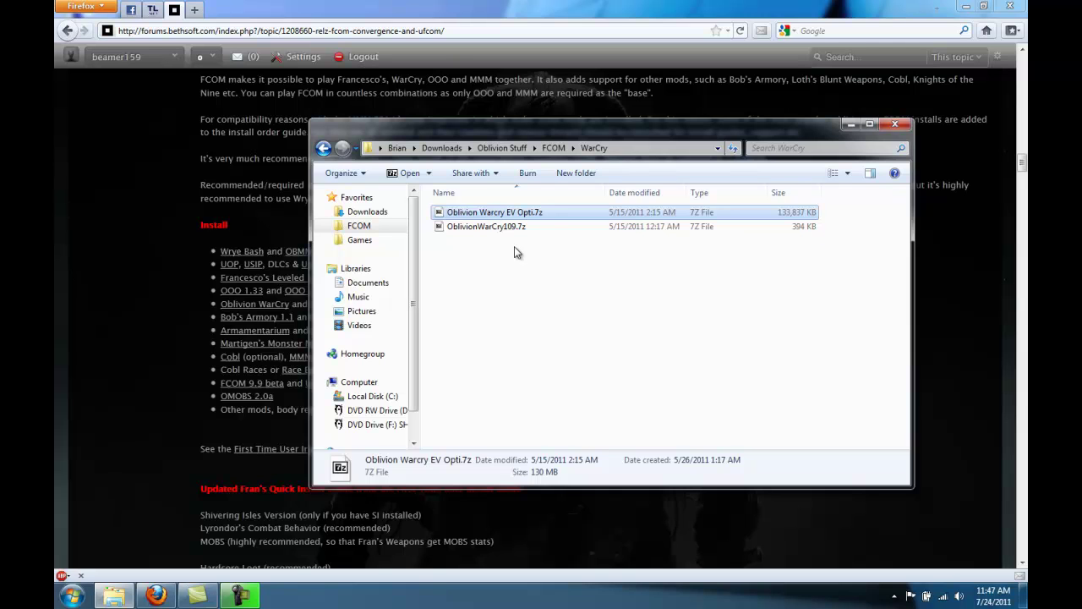
{"action": "left_click", "coordinate": [507, 229]}
{"action": "left_click", "coordinate": [507, 215], "text": "shift"}
{"action": "right_click", "coordinate": [506, 211]}
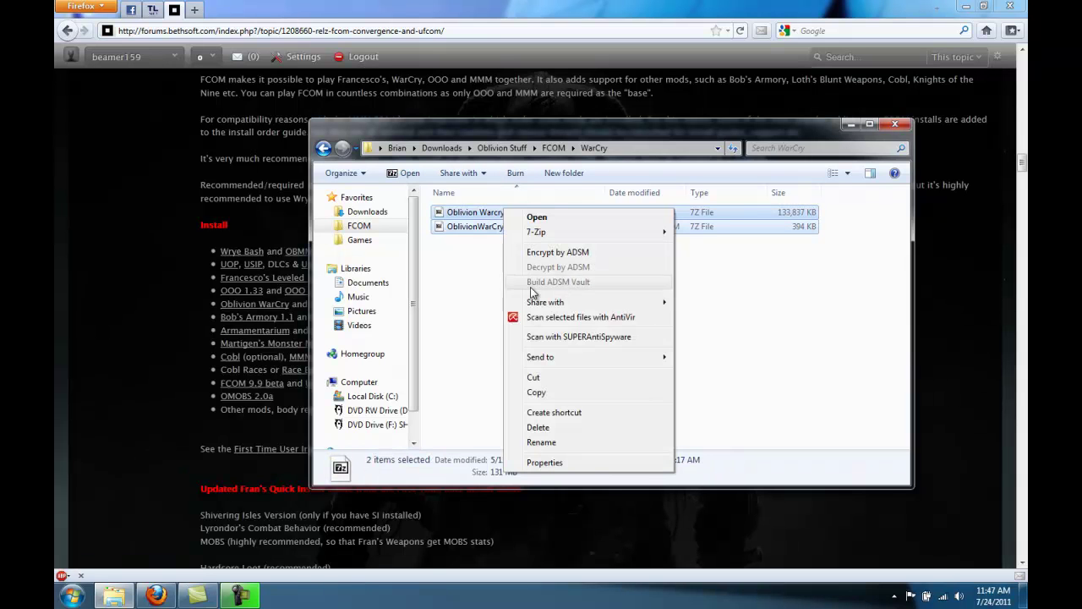
{"action": "left_click", "coordinate": [536, 392]}
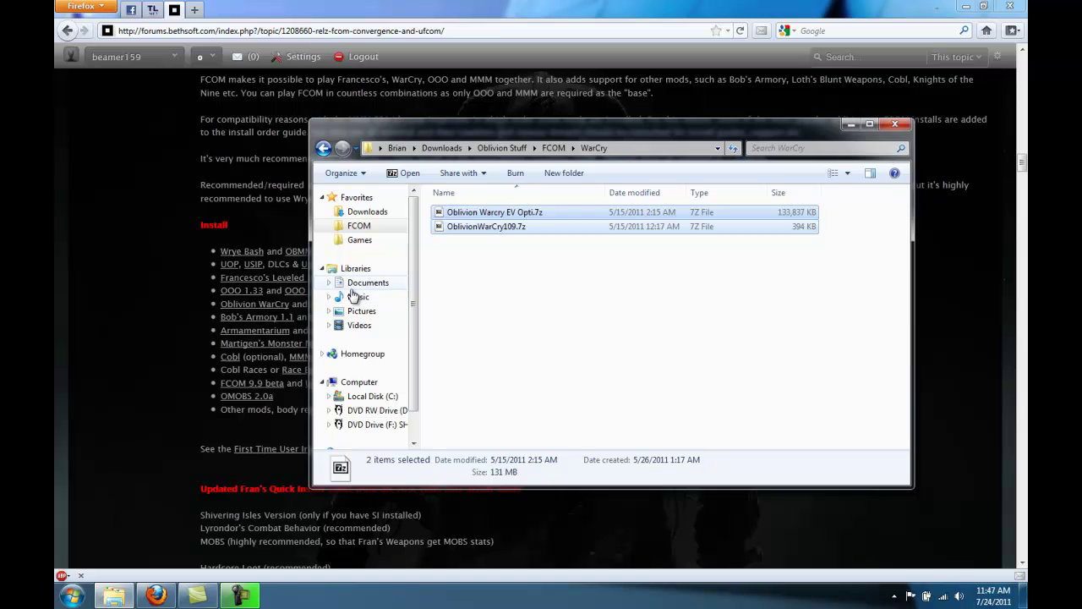
- Paste the two WarCry archives into the Bash Installers folder under Games, Oblivion Mods
{"action": "left_click", "coordinate": [359, 240]}
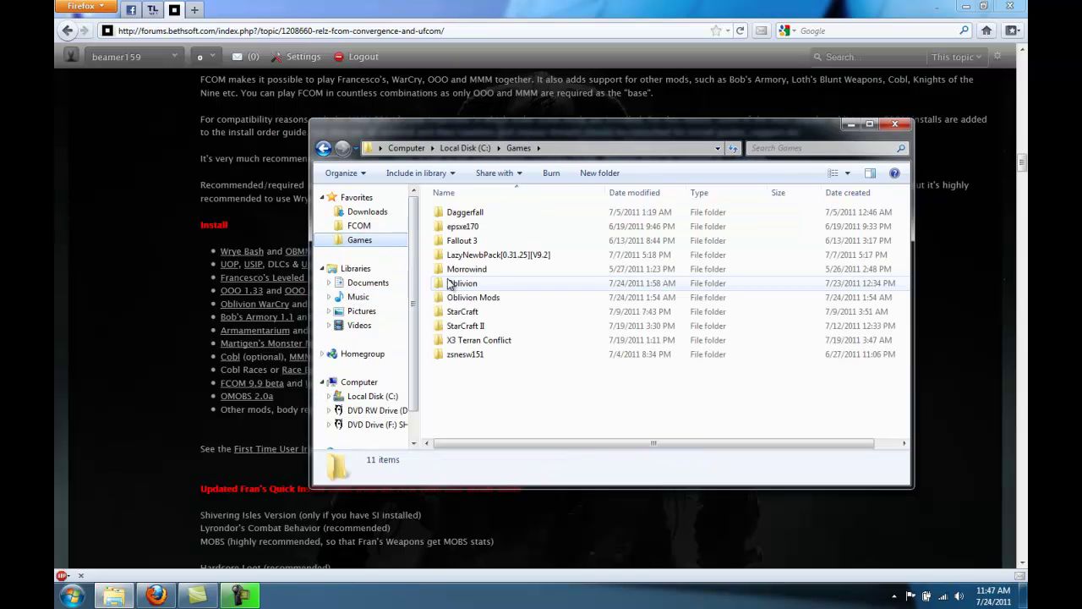
{"action": "double_click", "coordinate": [466, 296]}
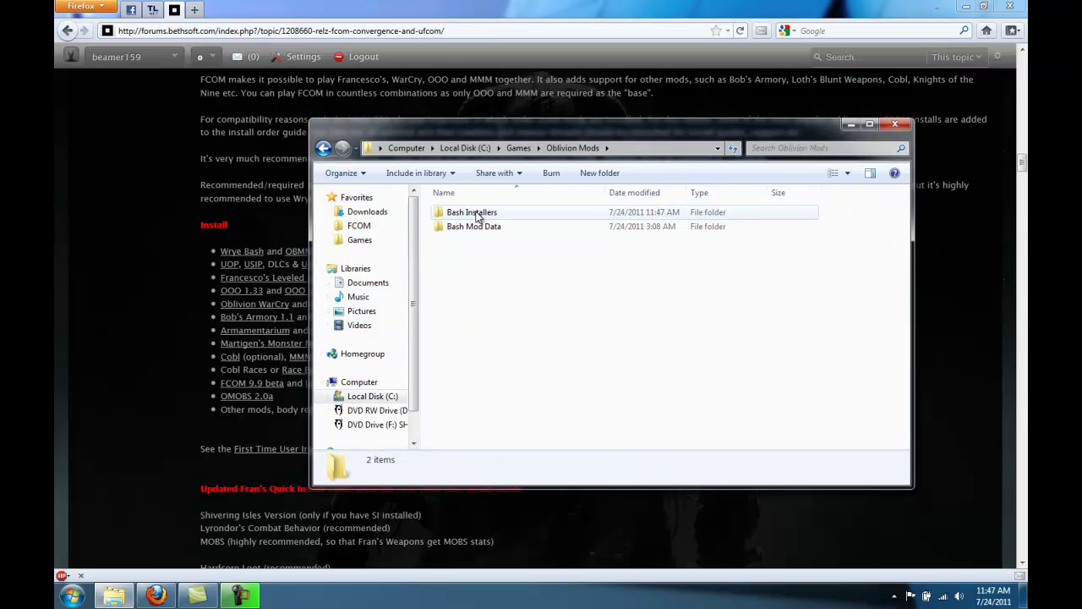
{"action": "double_click", "coordinate": [473, 213]}
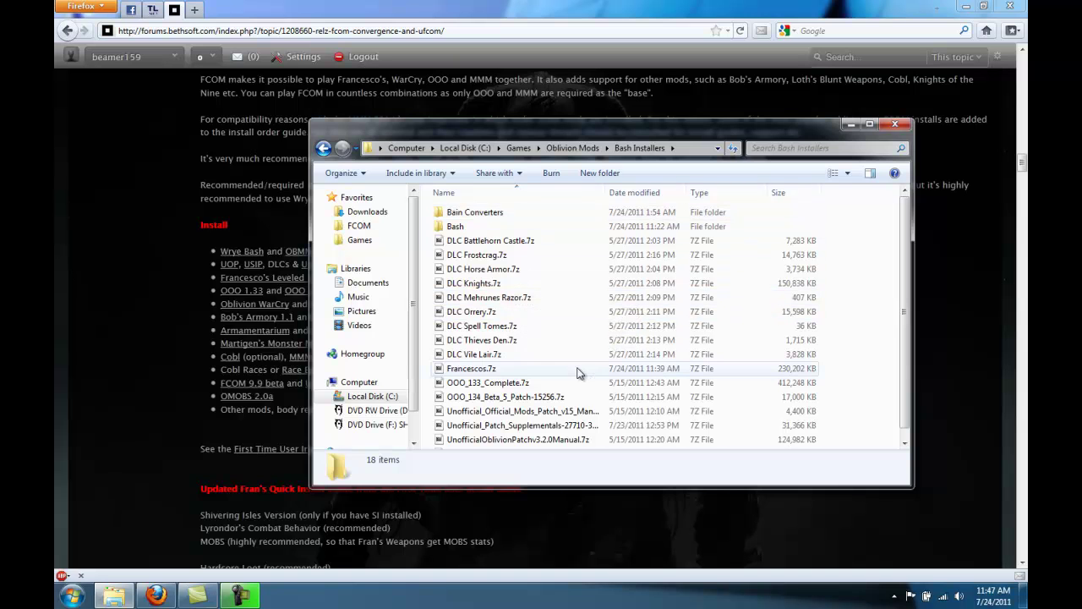
{"action": "right_click", "coordinate": [545, 347]}
{"action": "left_click", "coordinate": [603, 447]}
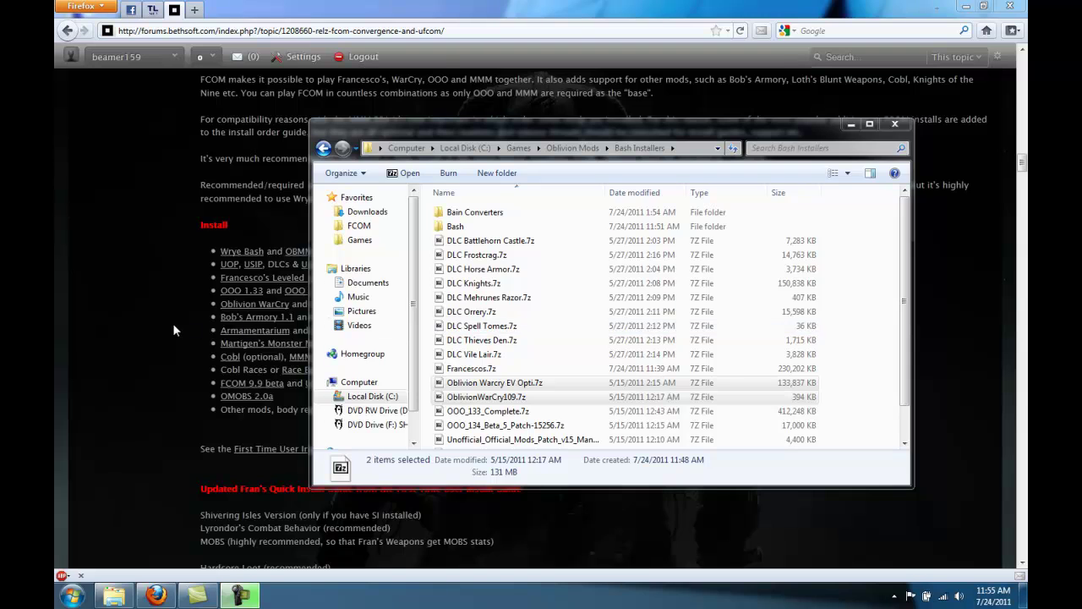
- Check the guide's Martigen's Monster Mod entry and copy all four MMM archives from FCOM's MMM folder
{"action": "left_click", "coordinate": [173, 323]}
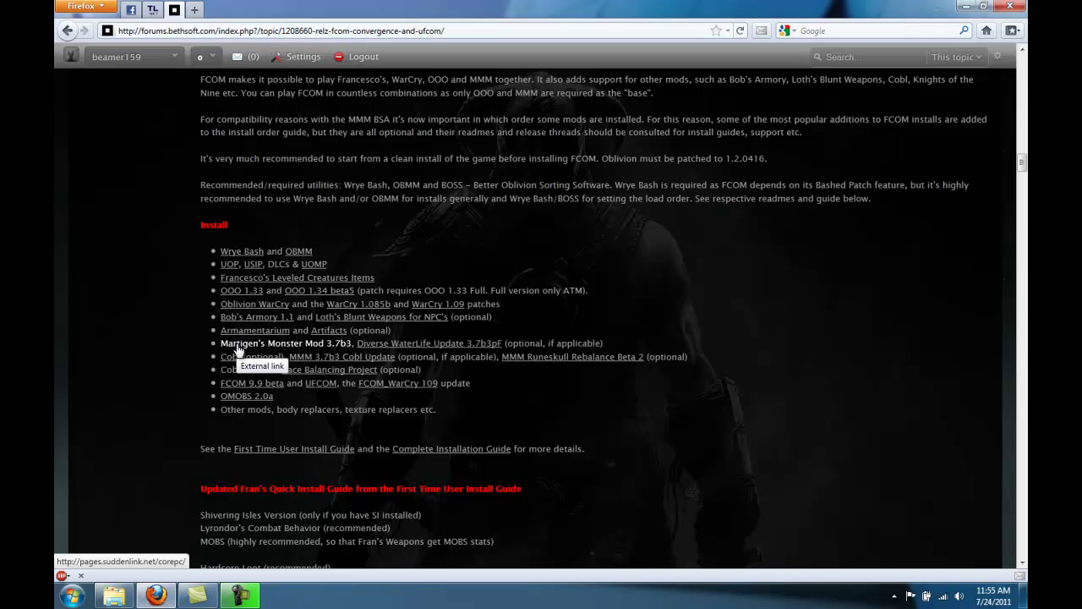
{"action": "left_click", "coordinate": [114, 596]}
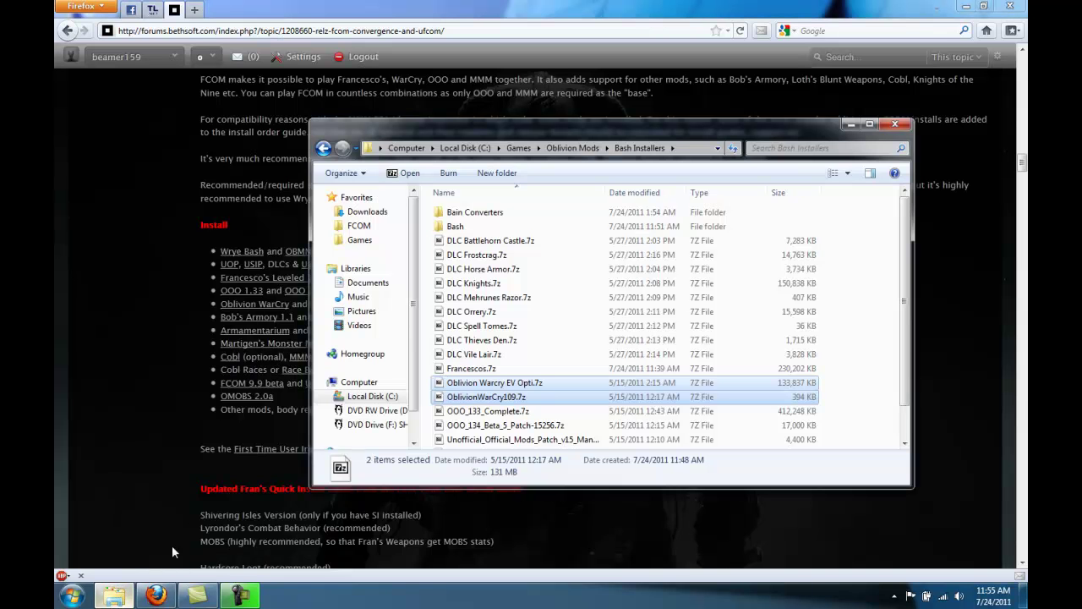
{"action": "left_click", "coordinate": [381, 229]}
{"action": "double_click", "coordinate": [454, 284]}
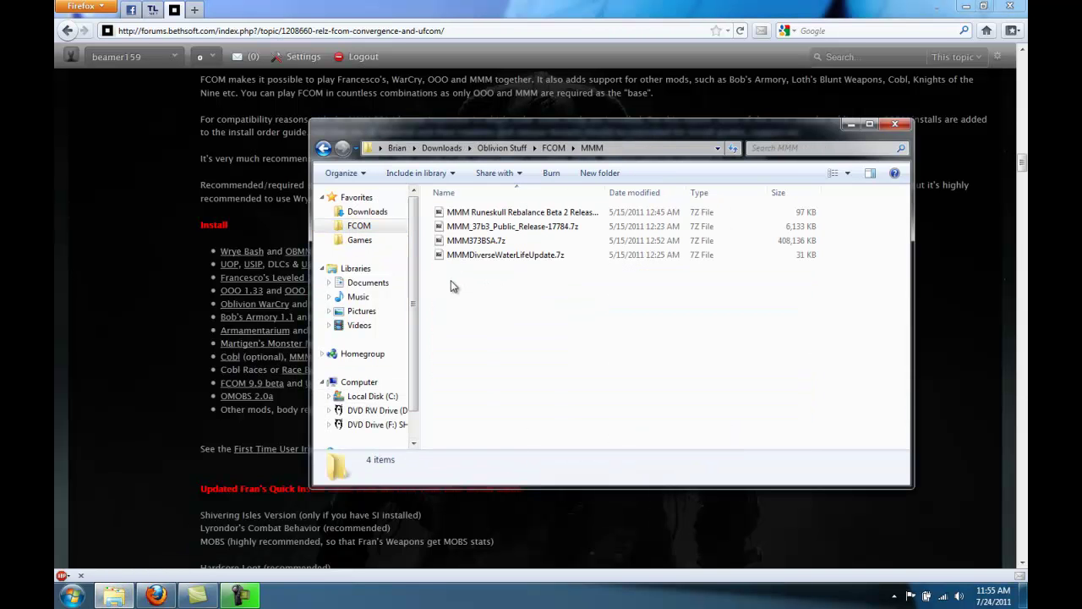
{"action": "left_click_drag", "start_coordinate": [489, 288], "coordinate": [471, 217]}
{"action": "right_click", "coordinate": [472, 218]}
{"action": "left_click", "coordinate": [504, 398]}
- Paste the four MMM archives into the Bash Installers folder in Oblivion Mods and select MMM373BSA.7z
{"action": "left_click", "coordinate": [359, 240]}
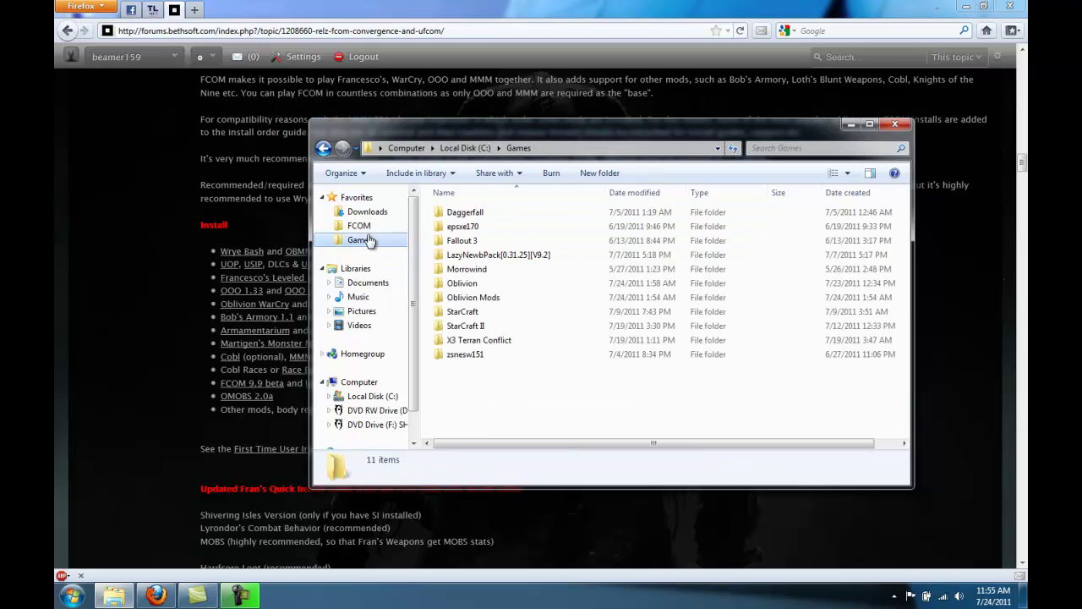
{"action": "double_click", "coordinate": [488, 300]}
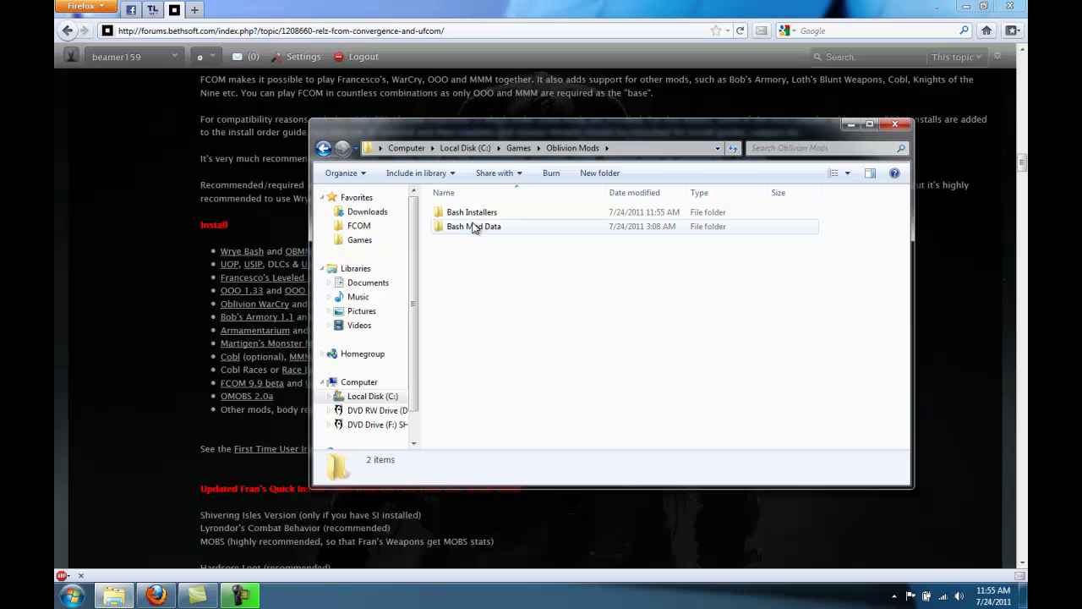
{"action": "double_click", "coordinate": [488, 213]}
{"action": "right_click", "coordinate": [551, 312]}
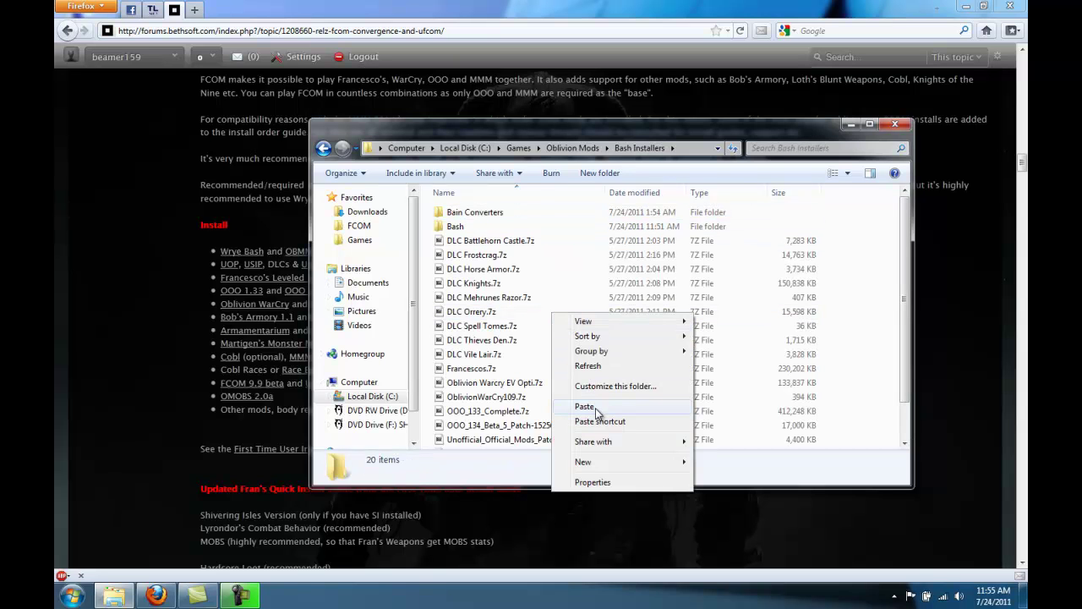
{"action": "left_click", "coordinate": [586, 407]}
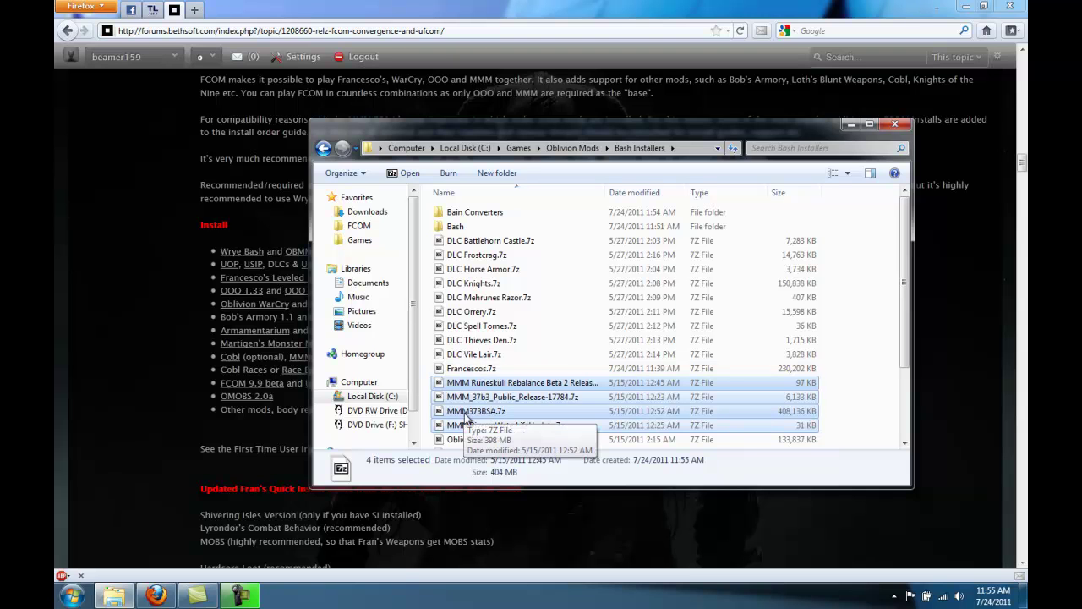
{"action": "left_click", "coordinate": [474, 411]}
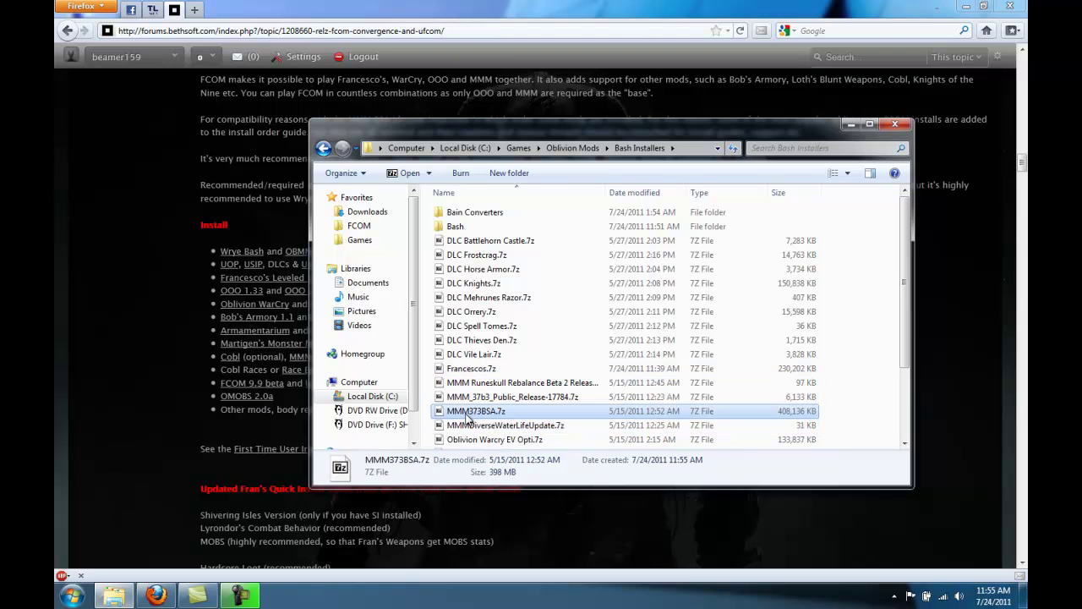
- Copy the file name FCOM_Convergence_MartsMonsterMod from the sewer-crash solution in the forum guide's FCOM Trouble Shooting section
{"action": "left_click", "coordinate": [172, 356]}
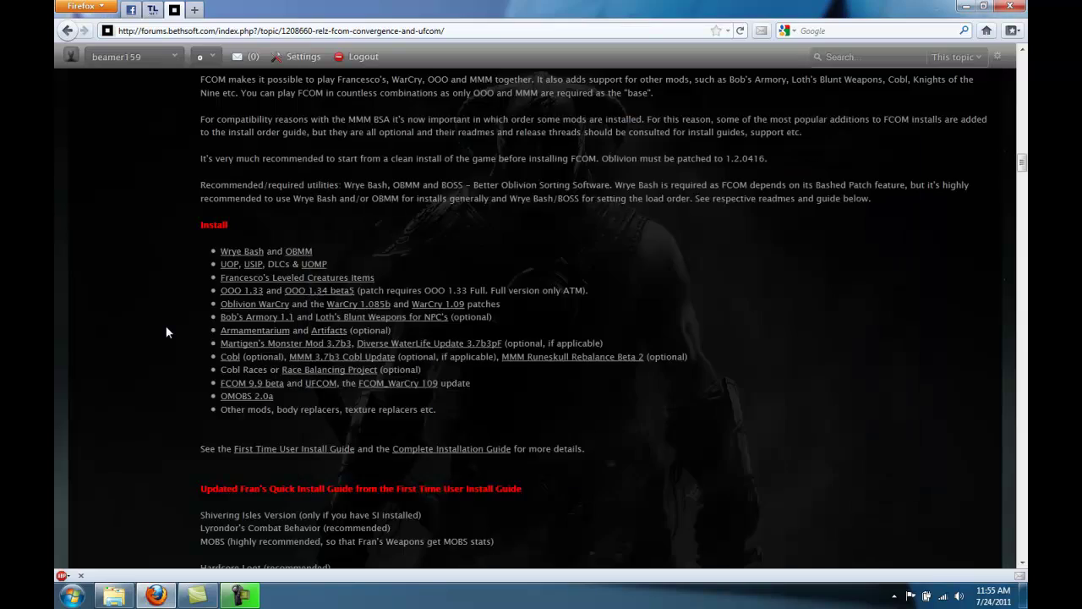
{"action": "scroll", "coordinate": [170, 343], "scroll_direction": "down", "scroll_amount": 15}
{"action": "scroll", "coordinate": [167, 332], "scroll_direction": "down", "scroll_amount": 16}
{"action": "scroll", "coordinate": [166, 333], "scroll_direction": "down", "scroll_amount": 3}
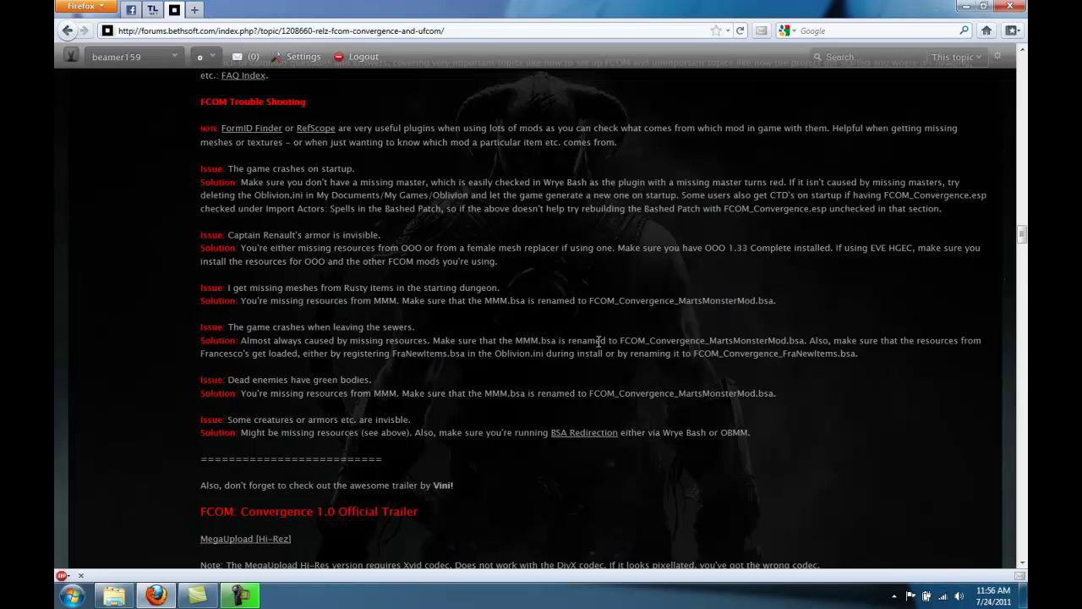
{"action": "left_click_drag", "start_coordinate": [621, 341], "coordinate": [786, 340]}
{"action": "right_click", "coordinate": [787, 341]}
{"action": "left_click", "coordinate": [799, 349]}
- Rename MMM.bsa inside the MMM373BSA.7z archive to FCOM_Convergence_MartsMonsterMod.bsa and close the archive
{"action": "left_click", "coordinate": [114, 596]}
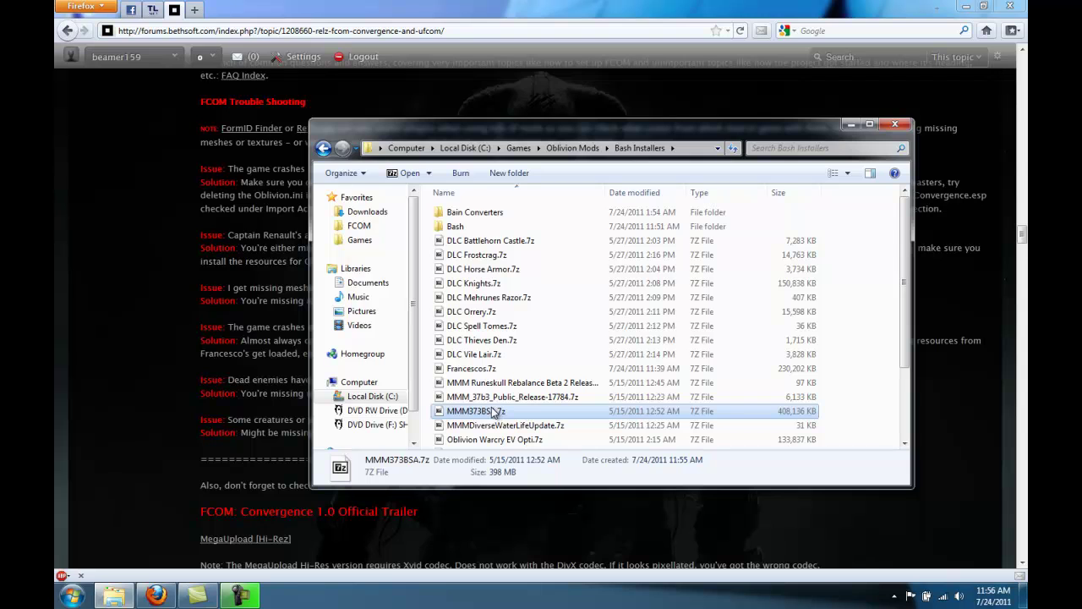
{"action": "double_click", "coordinate": [493, 412]}
{"action": "left_click", "coordinate": [130, 142]}
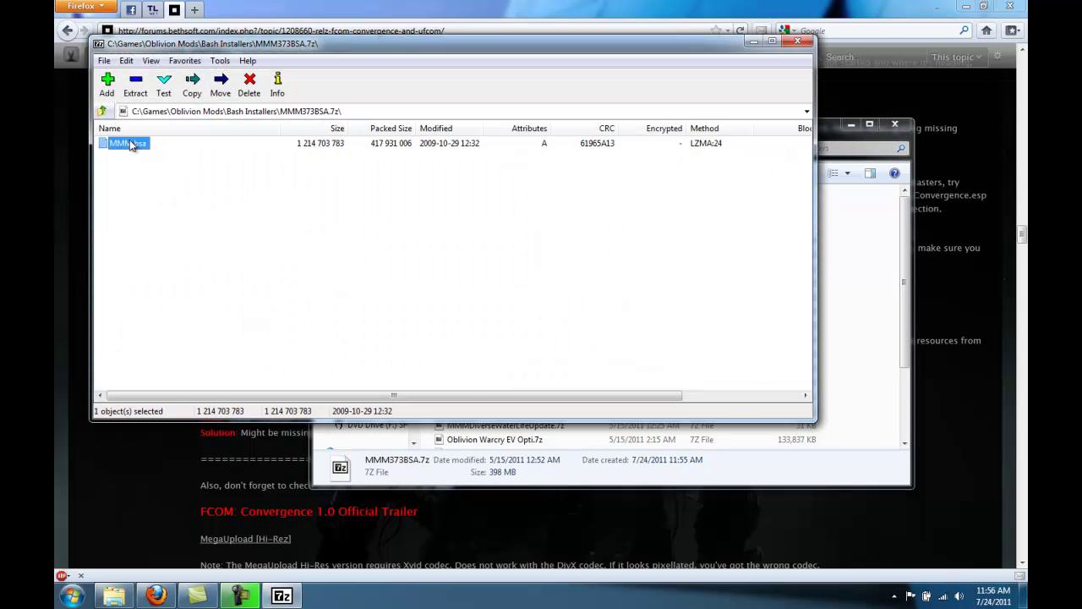
{"action": "right_click", "coordinate": [129, 141]}
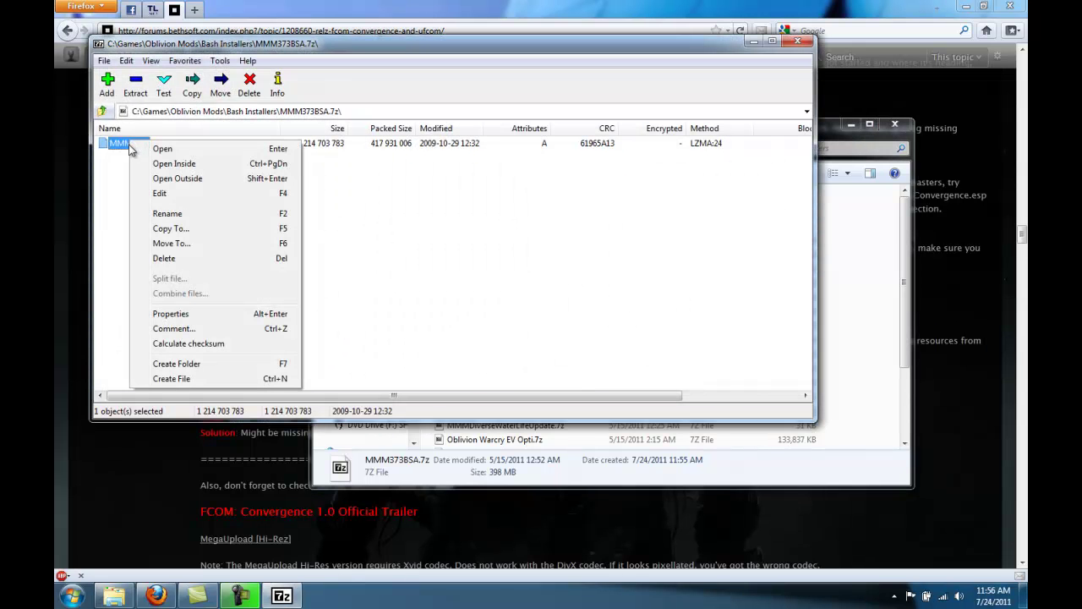
{"action": "left_click", "coordinate": [165, 214]}
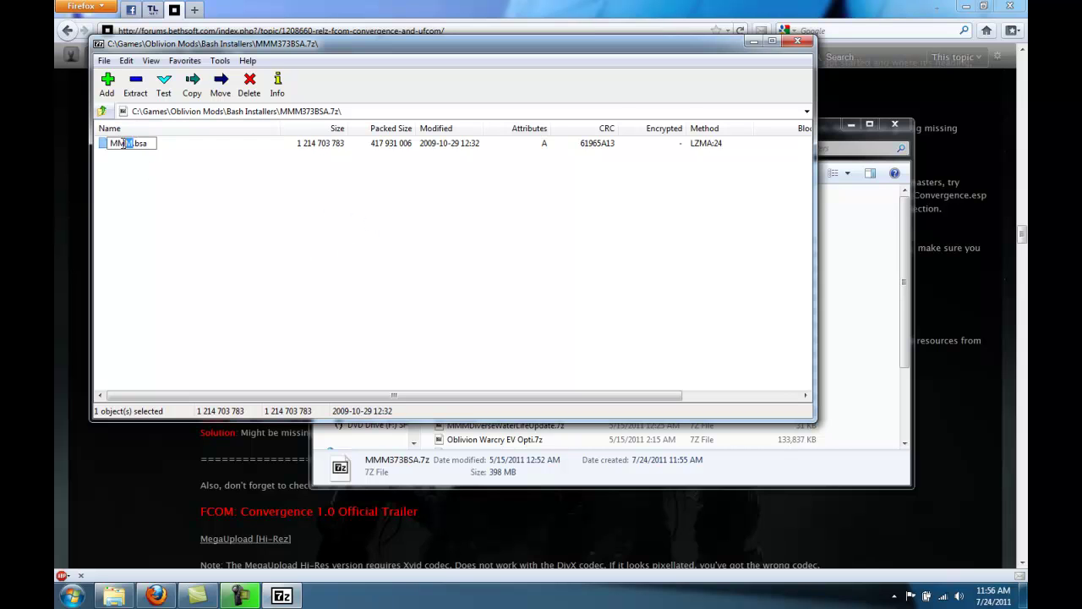
{"action": "key", "text": "ctrl+v"}
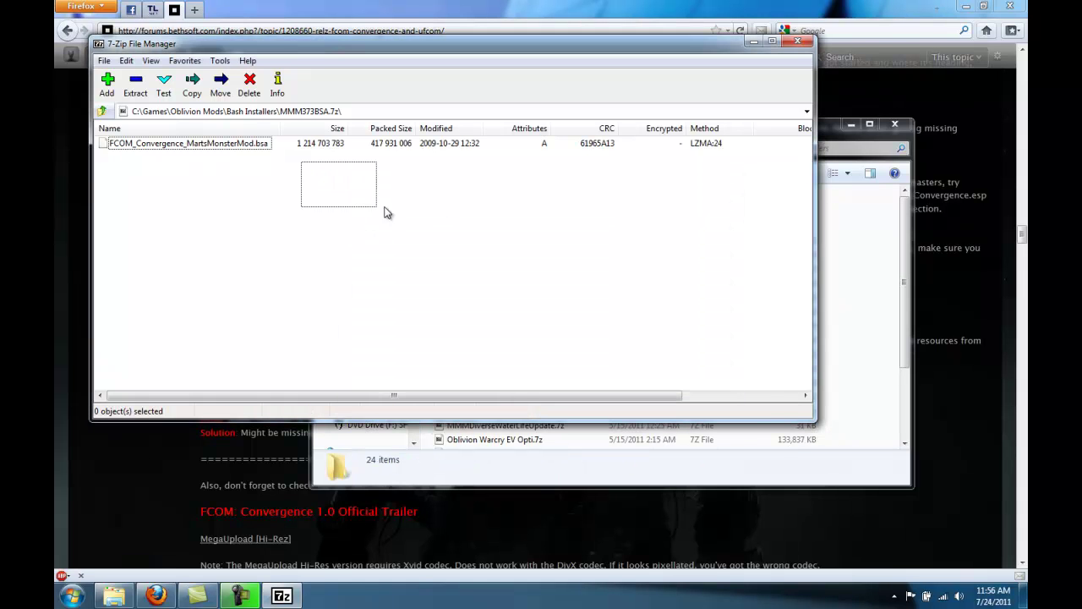
{"action": "left_click", "coordinate": [797, 42]}
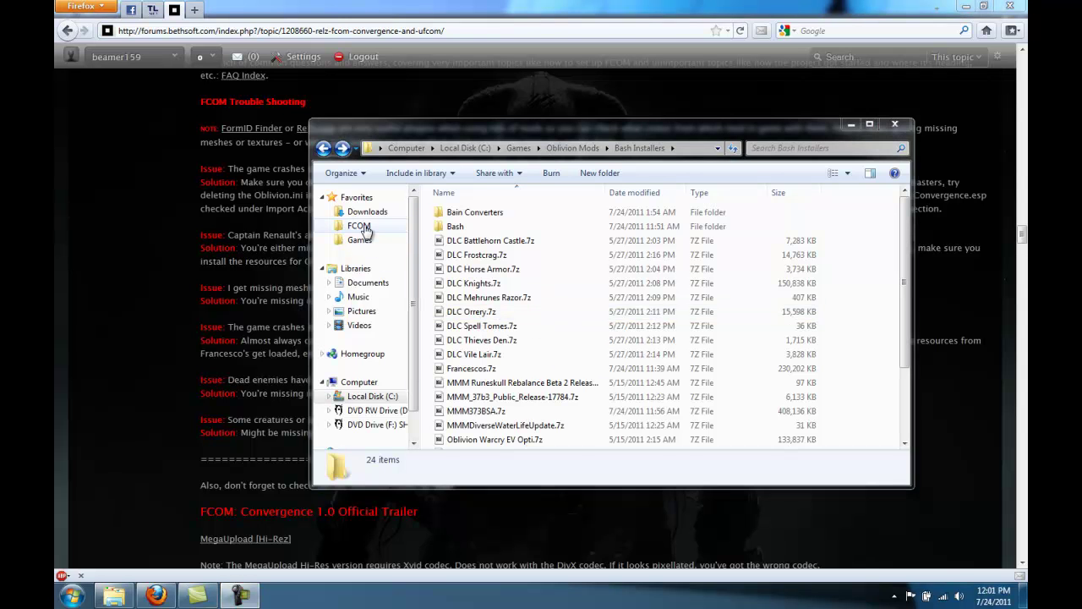
- Extract FCOM_Convergence_Beta_9dot9-12249.7z in place within the FCOM subfolder of the FCOM downloads folder
{"action": "left_click", "coordinate": [360, 226]}
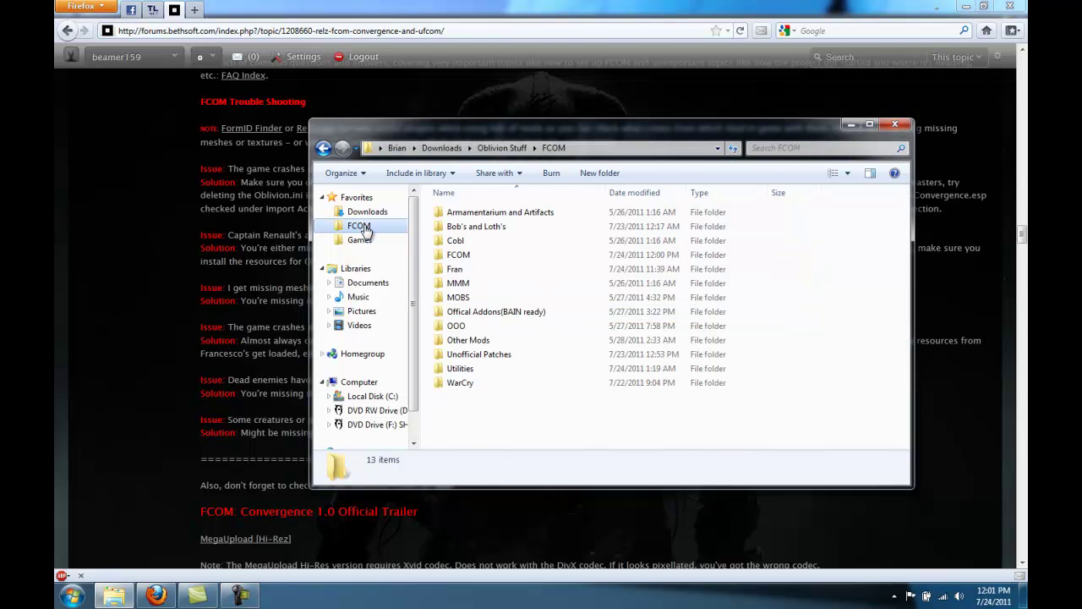
{"action": "double_click", "coordinate": [474, 255]}
{"action": "left_click", "coordinate": [520, 230]}
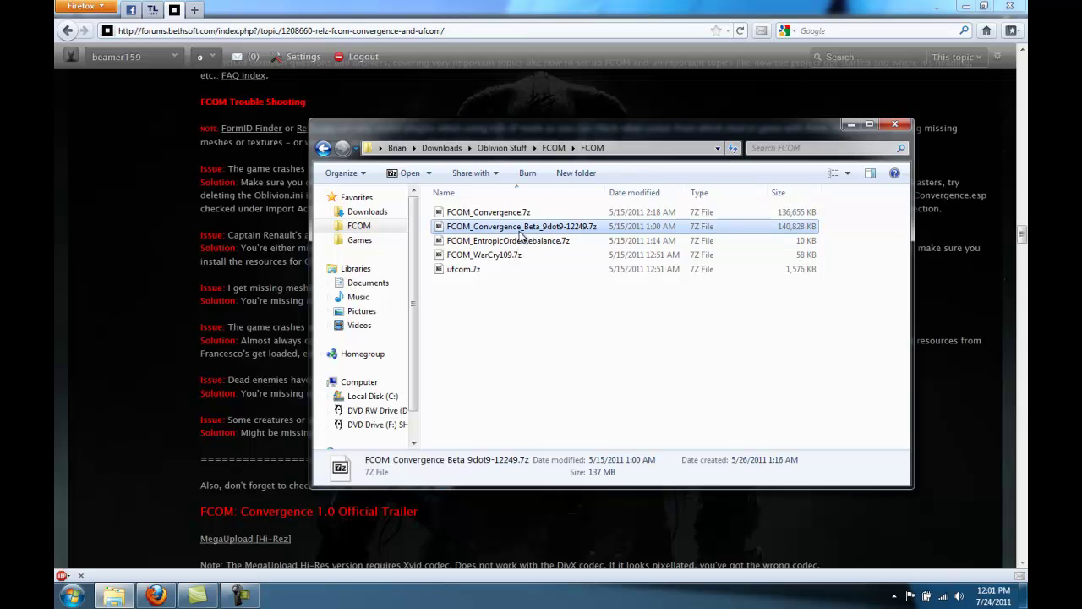
{"action": "right_click", "coordinate": [473, 230]}
{"action": "mouse_move", "coordinate": [499, 259]}
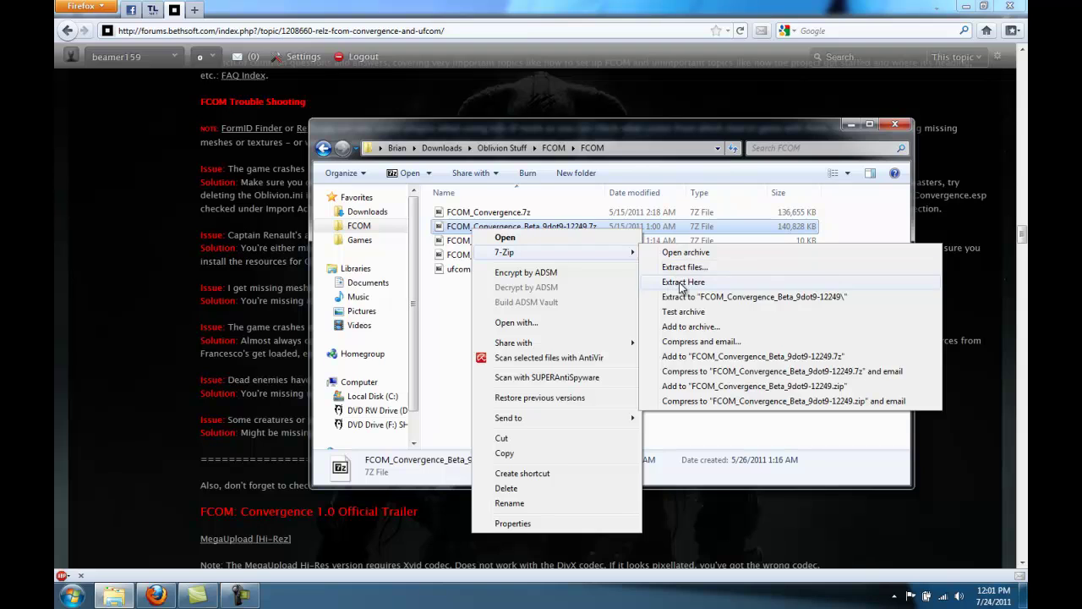
{"action": "left_click", "coordinate": [667, 280]}
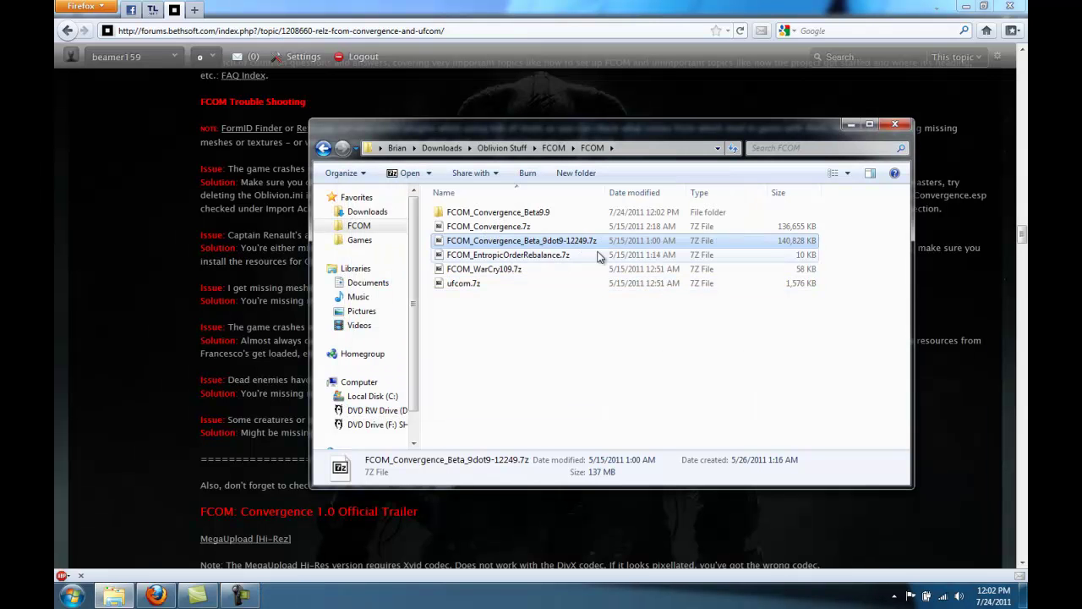
- Extract FCOM_Convergence.7z in place and move FCOM_Convergence.bsa into the FCOM_Convergence_Beta9.9 folder
{"action": "left_click", "coordinate": [490, 228]}
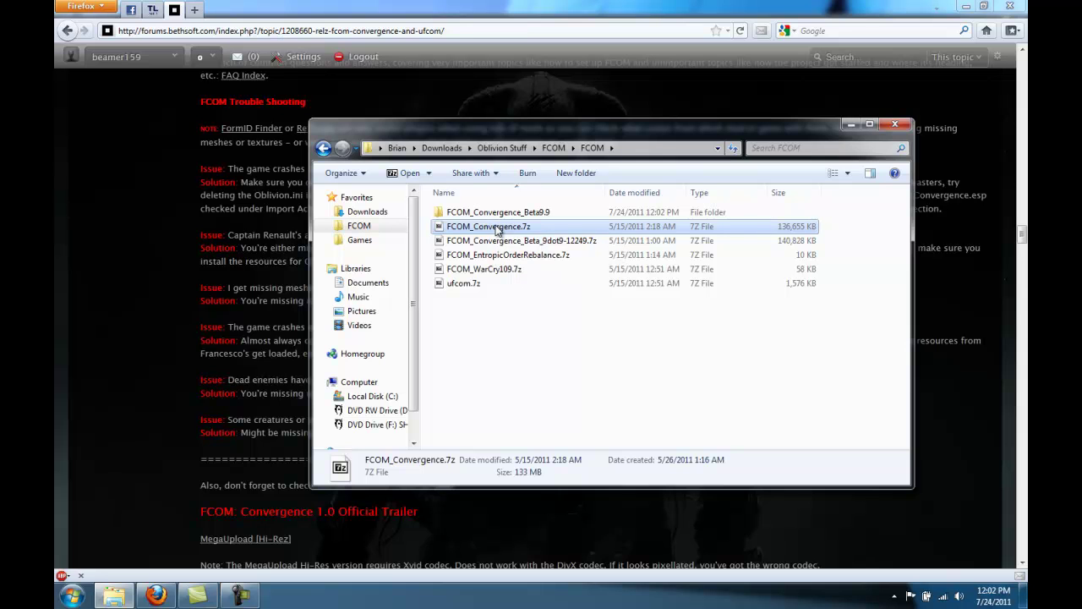
{"action": "right_click", "coordinate": [498, 226]}
{"action": "mouse_move", "coordinate": [526, 249]}
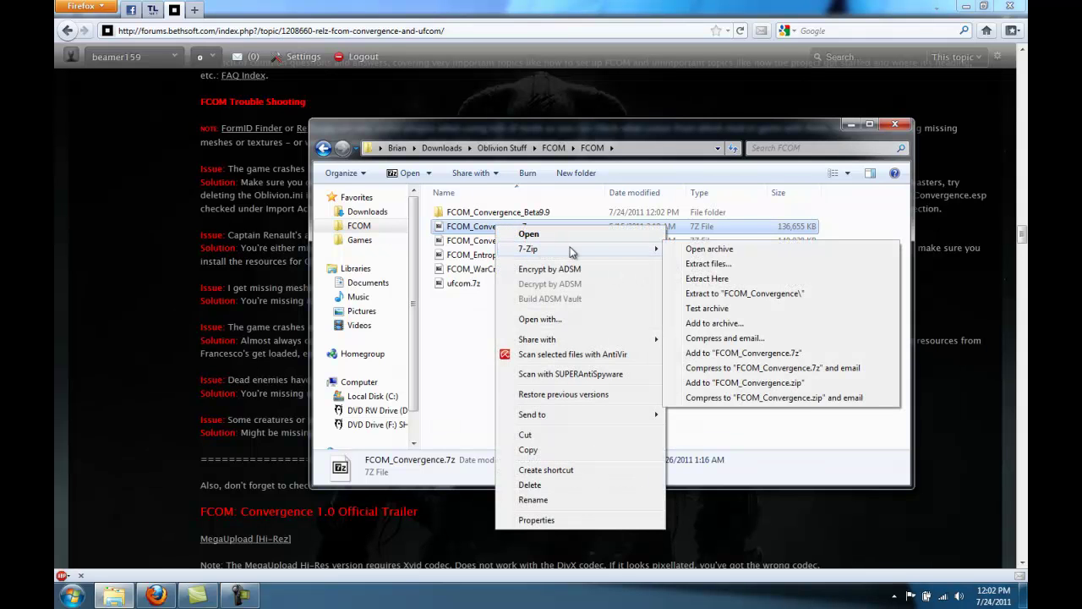
{"action": "left_click", "coordinate": [717, 292]}
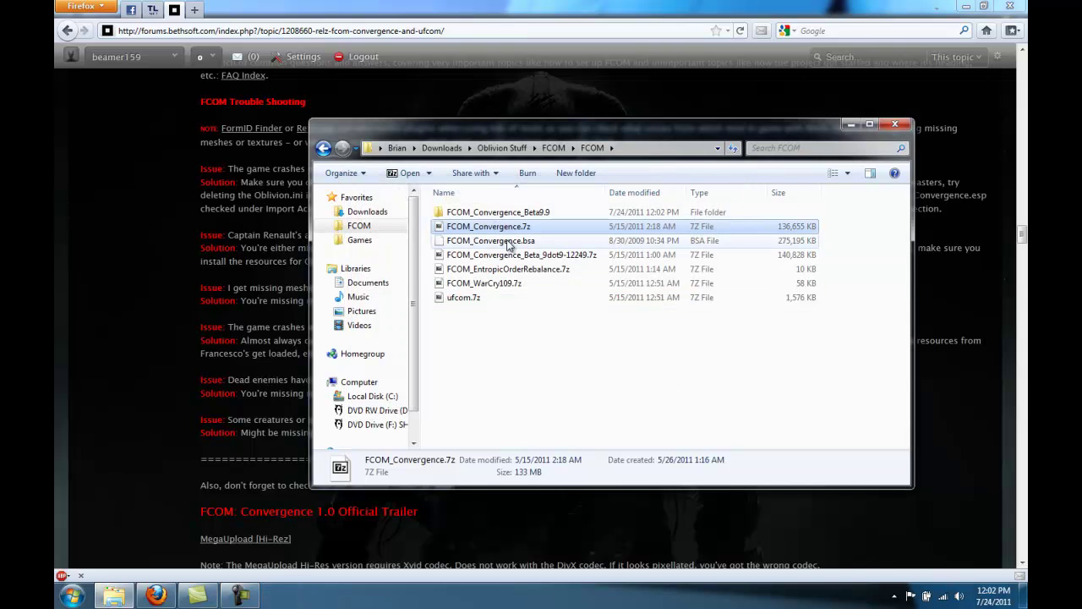
{"action": "left_click_drag", "start_coordinate": [519, 245], "coordinate": [517, 215]}
- Delete the Meshes and Textures folders from the FCOM_Convergence_Beta9.9 folder
{"action": "double_click", "coordinate": [494, 214]}
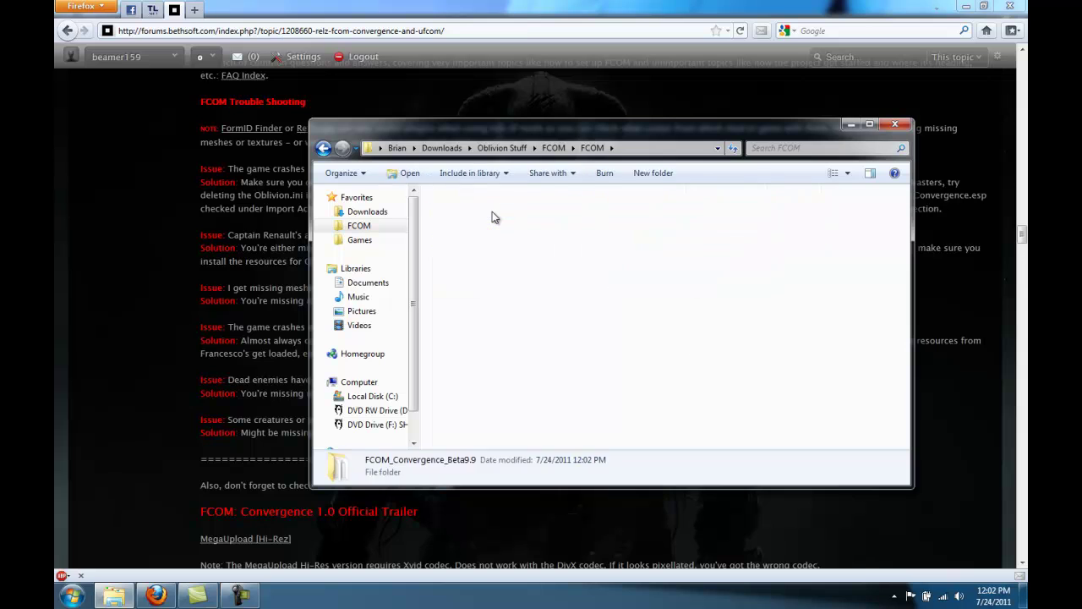
{"action": "left_click", "coordinate": [495, 225]}
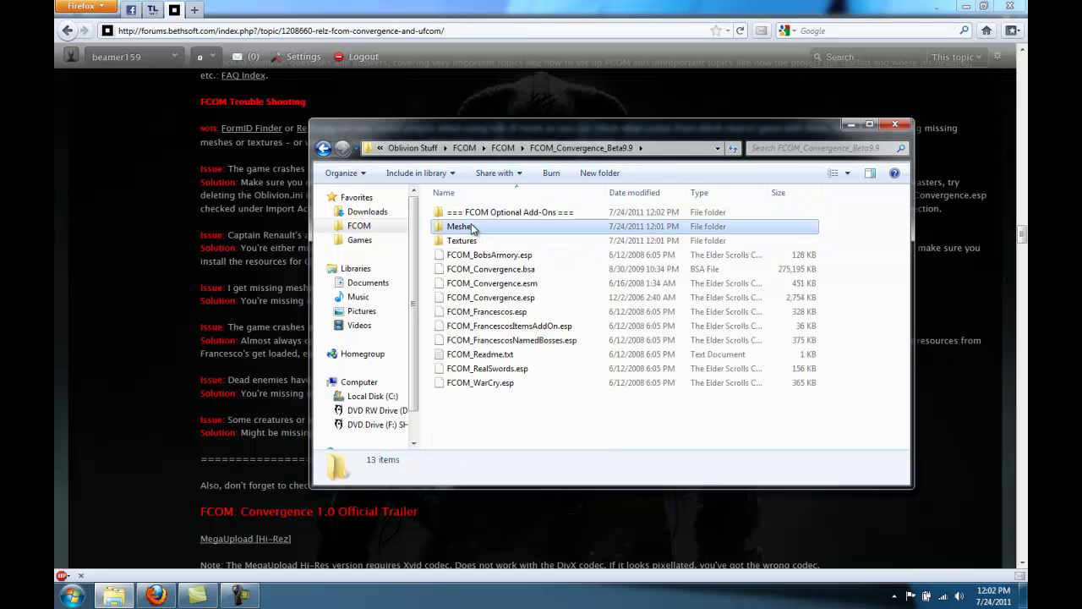
{"action": "left_click", "coordinate": [473, 241], "text": "shift"}
{"action": "right_click", "coordinate": [476, 246]}
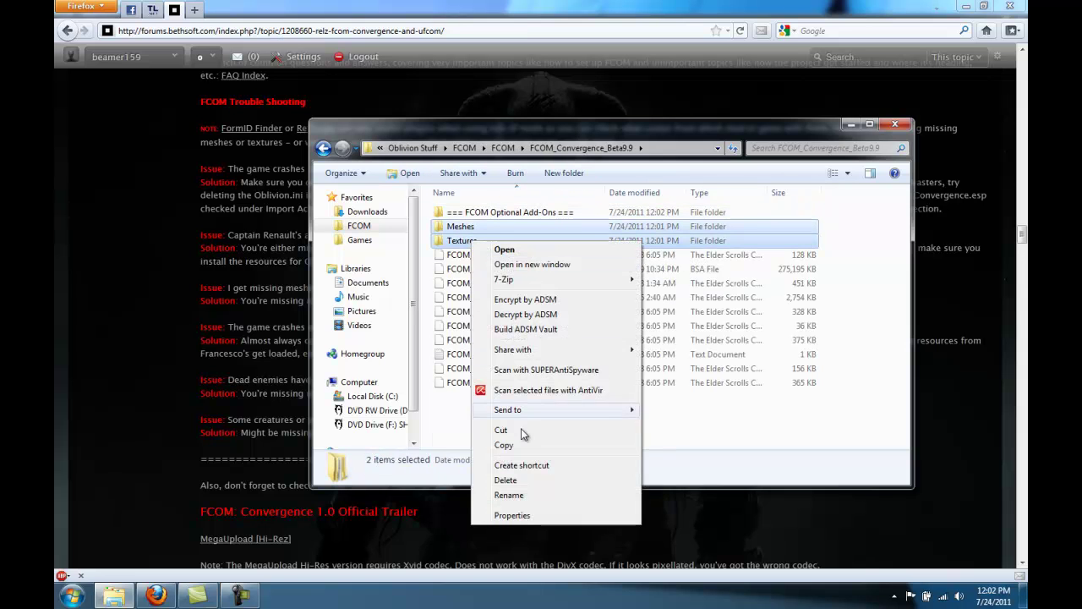
{"action": "left_click", "coordinate": [521, 480]}
{"action": "left_click", "coordinate": [595, 307]}
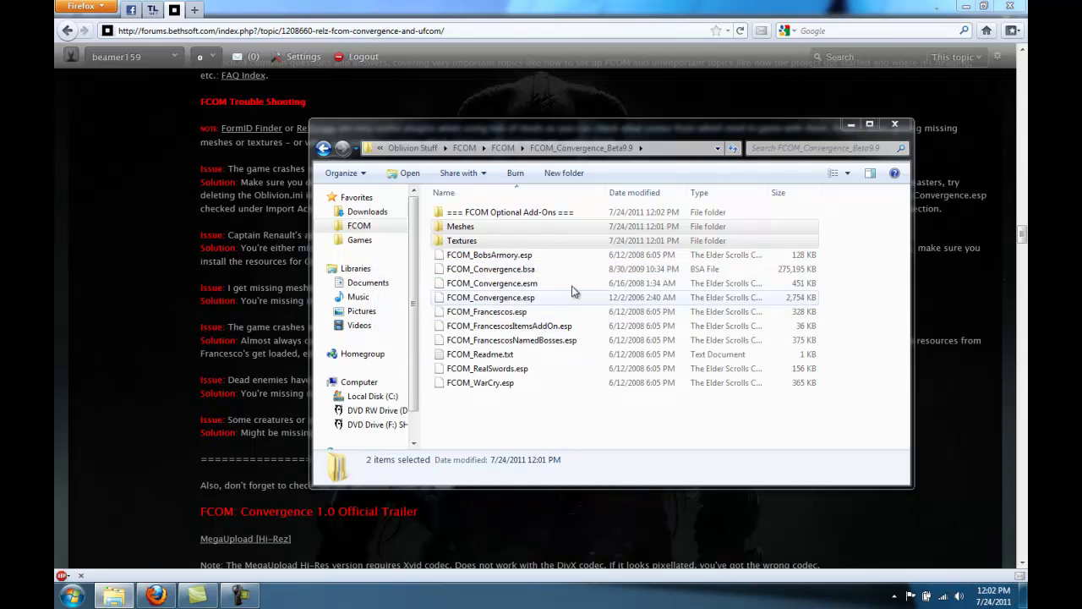
- Move the entire contents of the === FCOM Optional Add-Ons === folder up into FCOM_Convergence_Beta9.9
{"action": "double_click", "coordinate": [511, 213]}
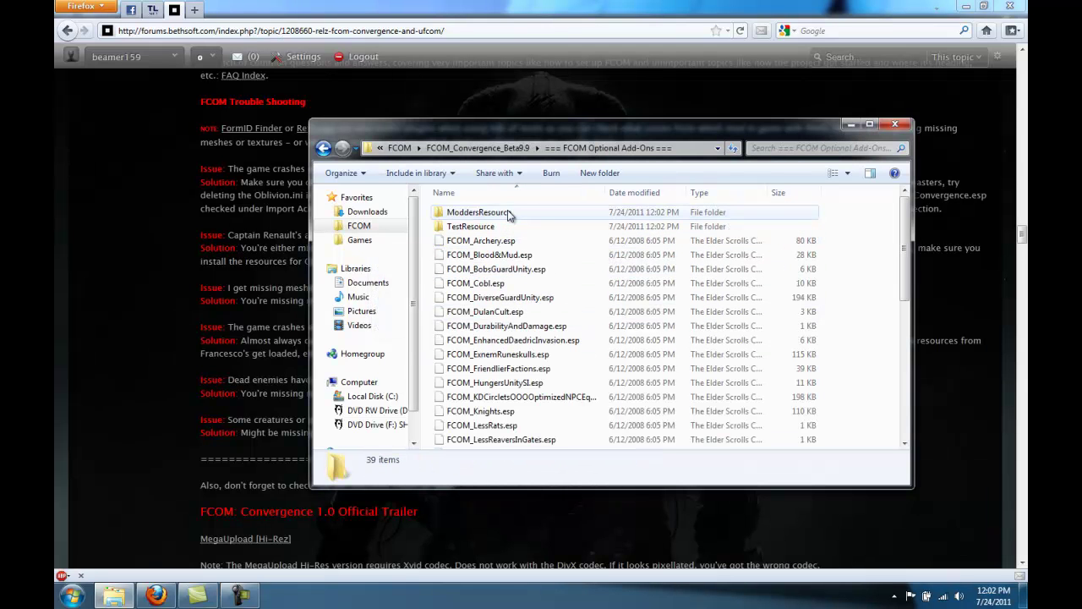
{"action": "left_click", "coordinate": [511, 213]}
{"action": "scroll", "coordinate": [512, 271], "scroll_direction": "down", "scroll_amount": 8}
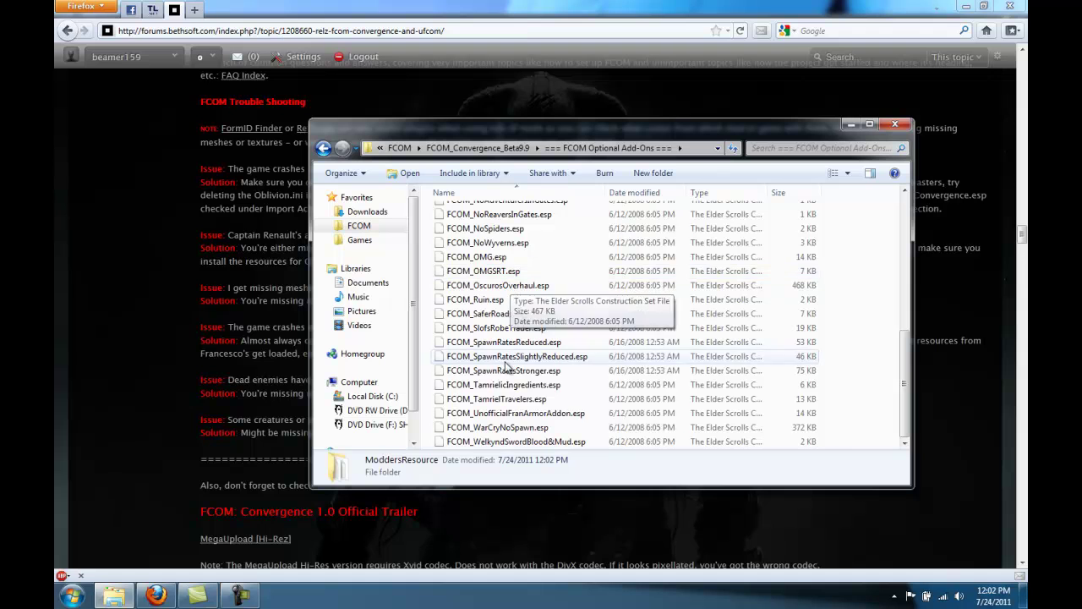
{"action": "left_click", "coordinate": [498, 444], "text": "shift"}
{"action": "right_click", "coordinate": [498, 342]}
{"action": "left_click", "coordinate": [541, 464]}
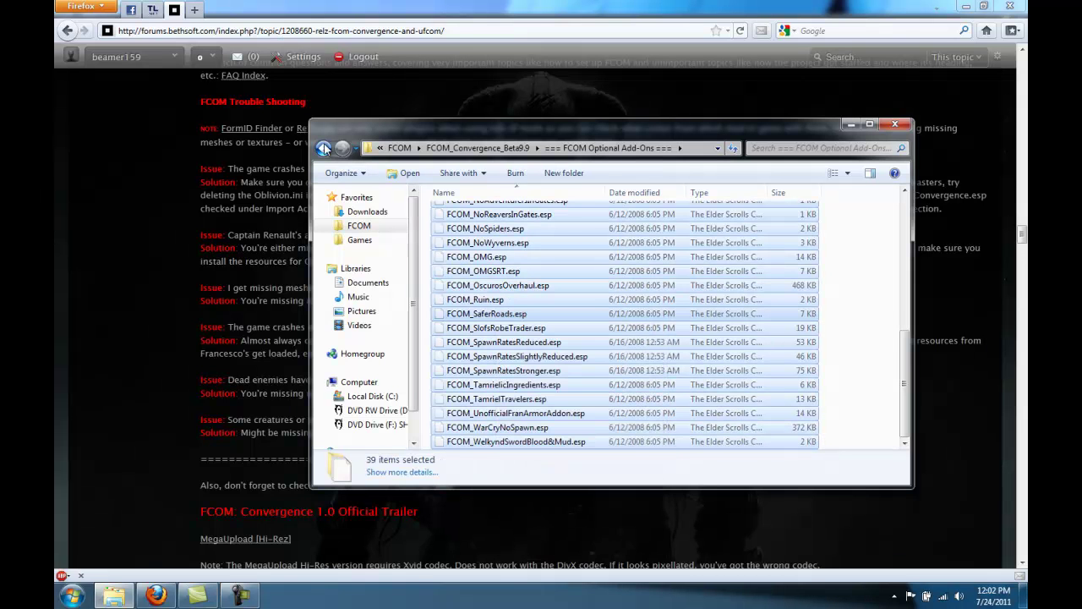
{"action": "left_click", "coordinate": [323, 148]}
{"action": "right_click", "coordinate": [499, 399]}
{"action": "left_click", "coordinate": [533, 491]}
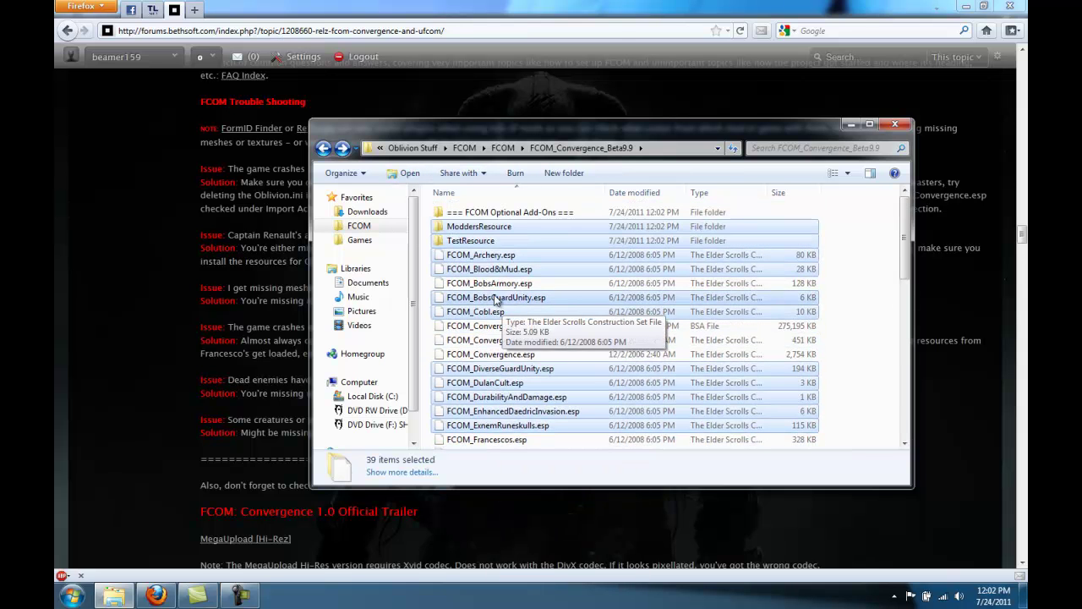
- Delete the === FCOM Optional Add-Ons === folder from FCOM_Convergence_Beta9.9
{"action": "right_click", "coordinate": [520, 217]}
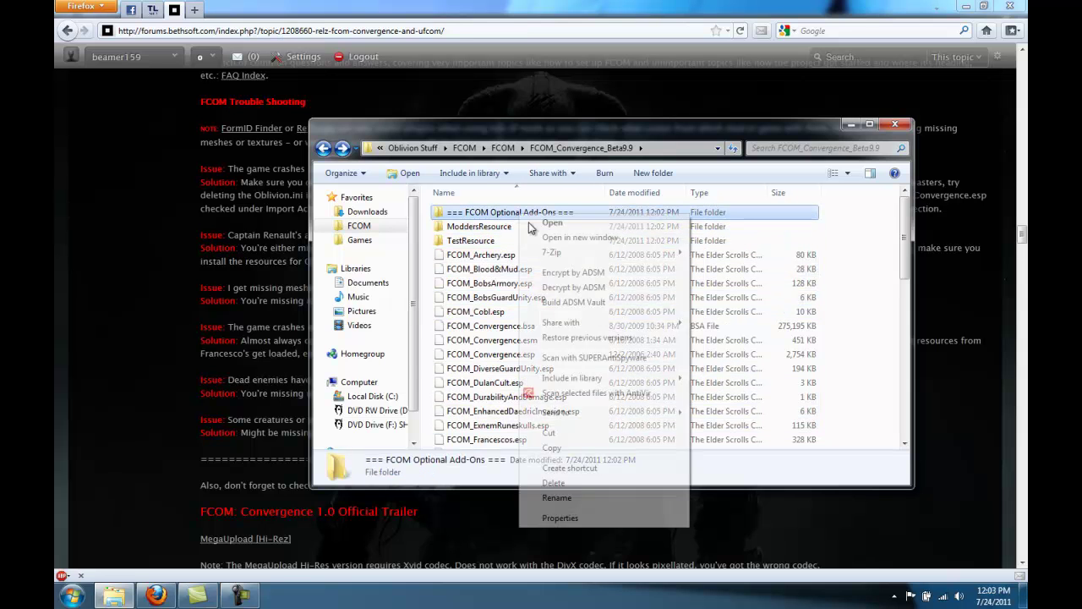
{"action": "left_click", "coordinate": [551, 479]}
{"action": "left_click", "coordinate": [595, 352]}
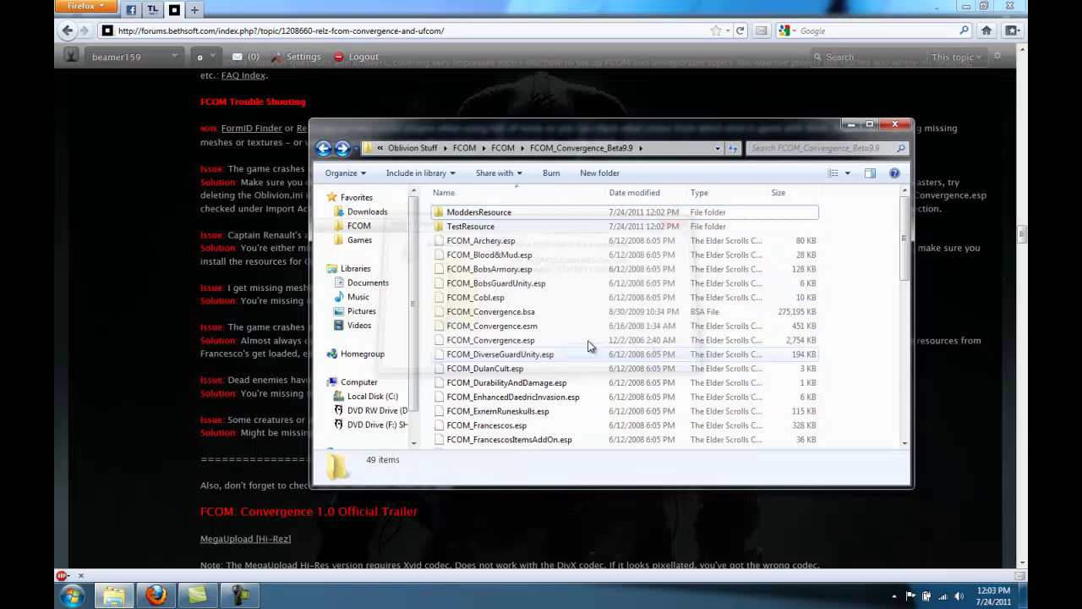
- Move 300_Test.esp from the TestResource folder up into FCOM_Convergence_Beta9.9
{"action": "double_click", "coordinate": [475, 228]}
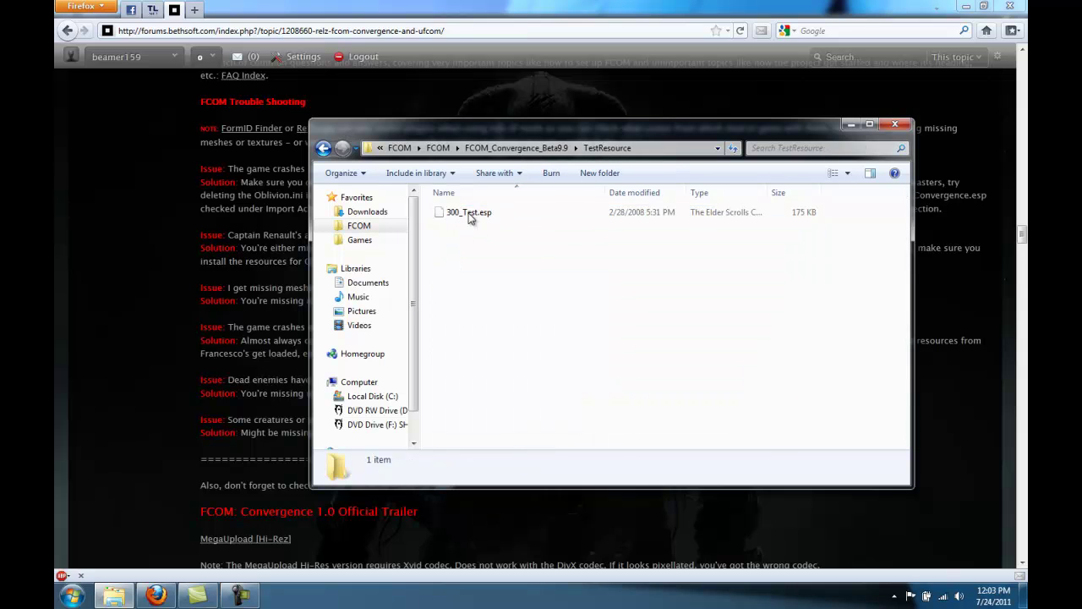
{"action": "right_click", "coordinate": [467, 211]}
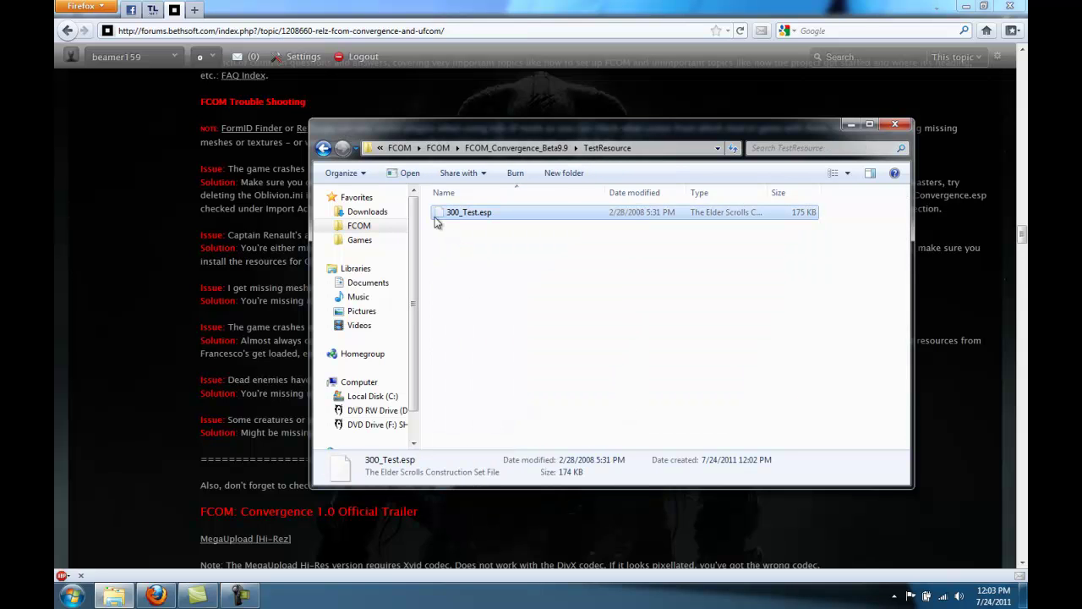
{"action": "left_click", "coordinate": [323, 148]}
{"action": "right_click", "coordinate": [575, 316]}
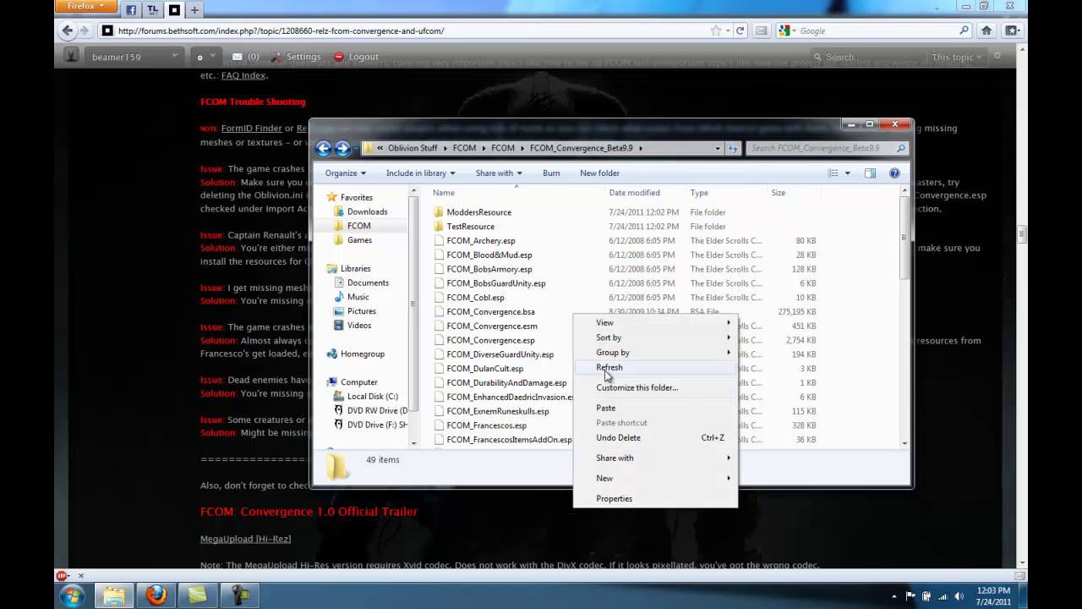
{"action": "left_click", "coordinate": [606, 407]}
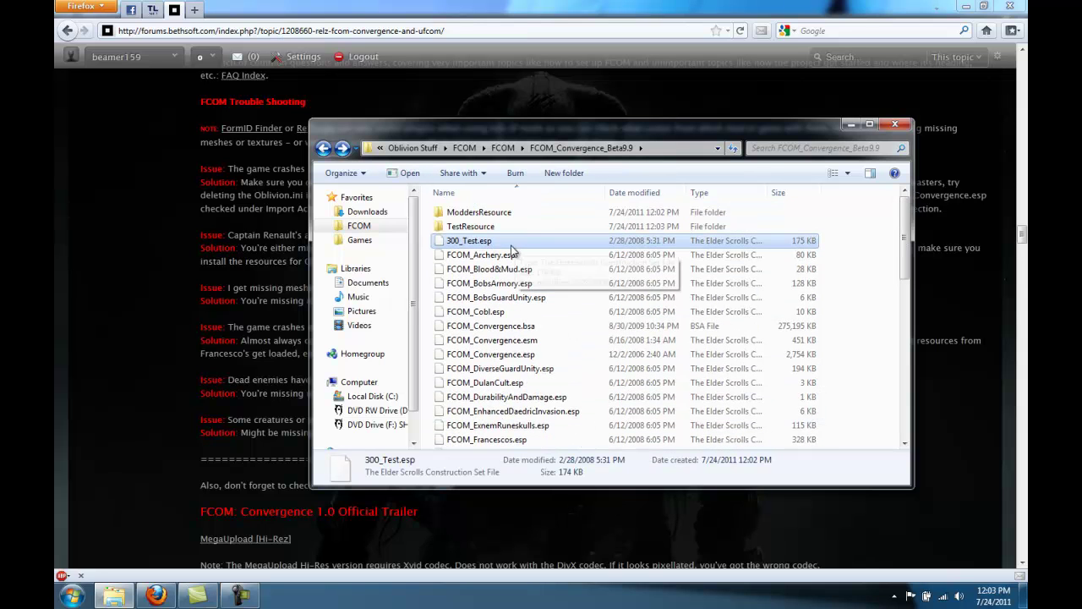
- Delete the ModdersResource and TestResource folders from FCOM_Convergence_Beta9.9 and return to the parent FCOM folder
{"action": "left_click", "coordinate": [474, 227]}
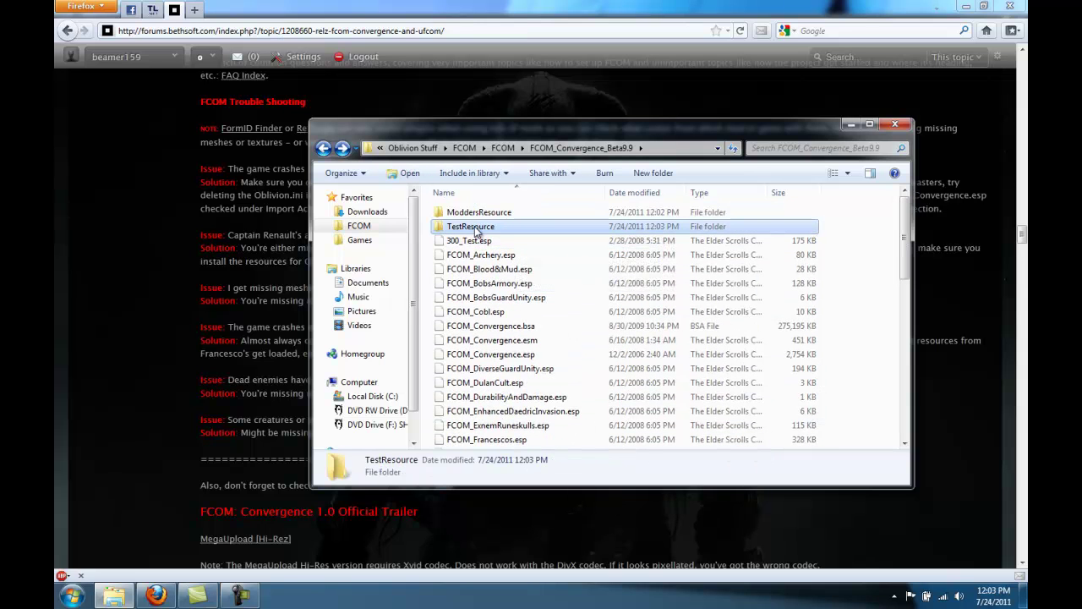
{"action": "left_click", "coordinate": [491, 217], "text": "ctrl"}
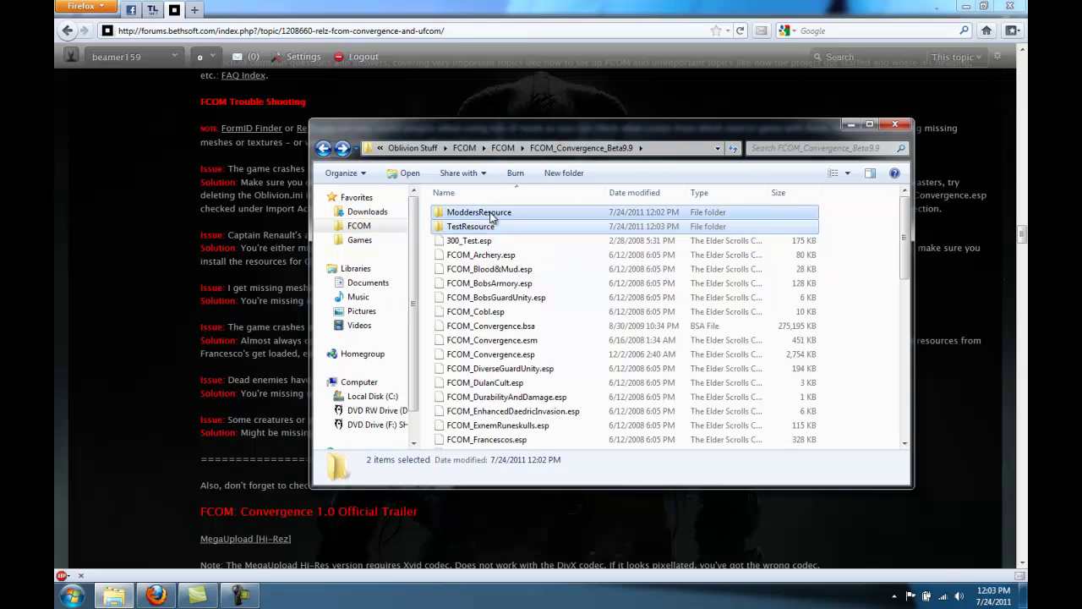
{"action": "right_click", "coordinate": [491, 218]}
{"action": "left_click", "coordinate": [526, 450]}
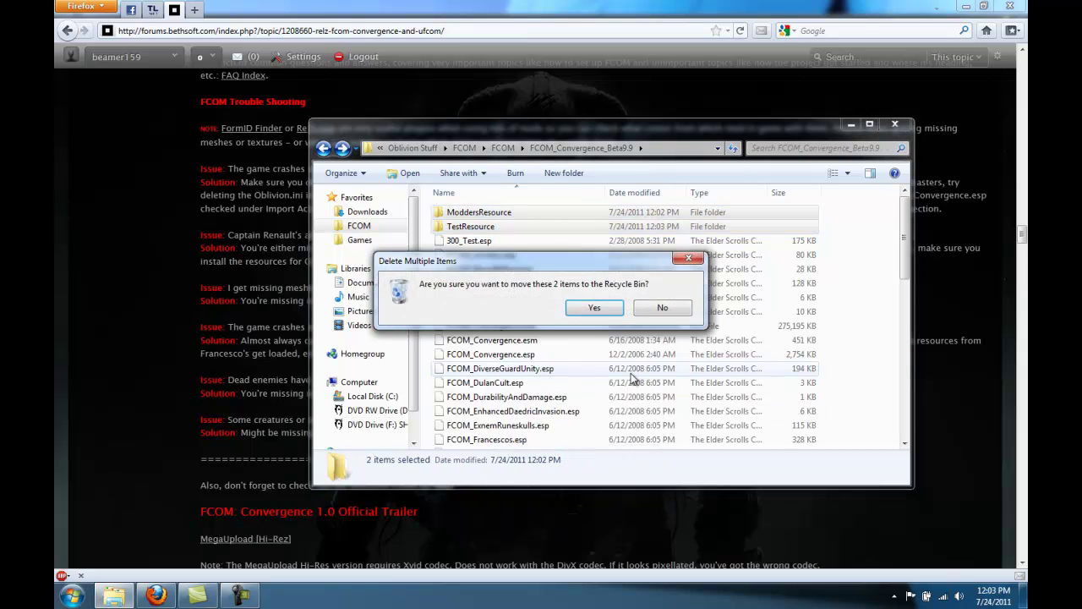
{"action": "left_click", "coordinate": [594, 309]}
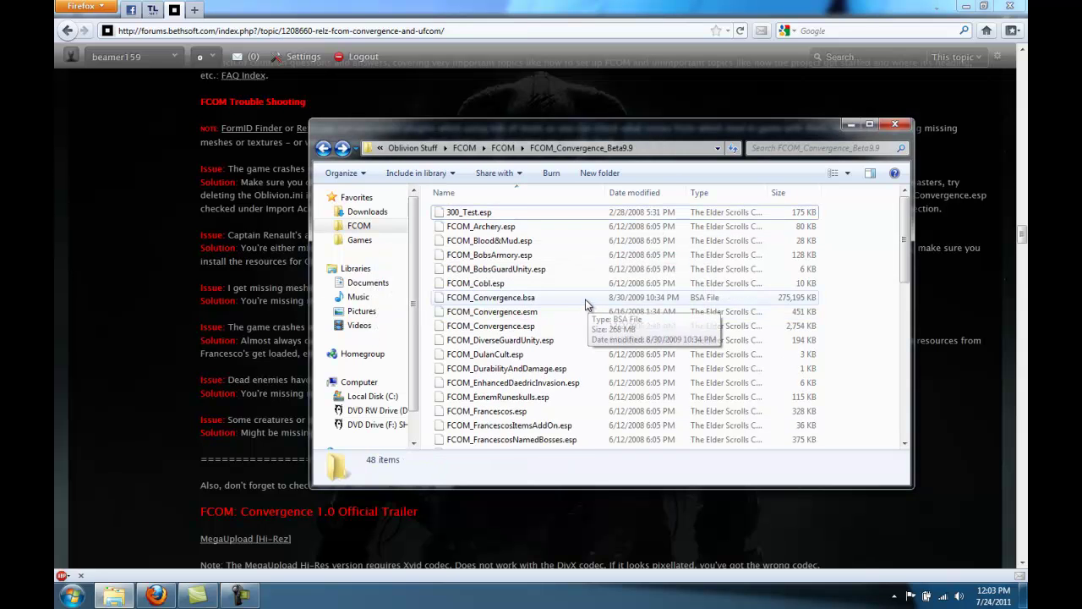
{"action": "scroll", "coordinate": [555, 338], "scroll_direction": "down", "scroll_amount": 4}
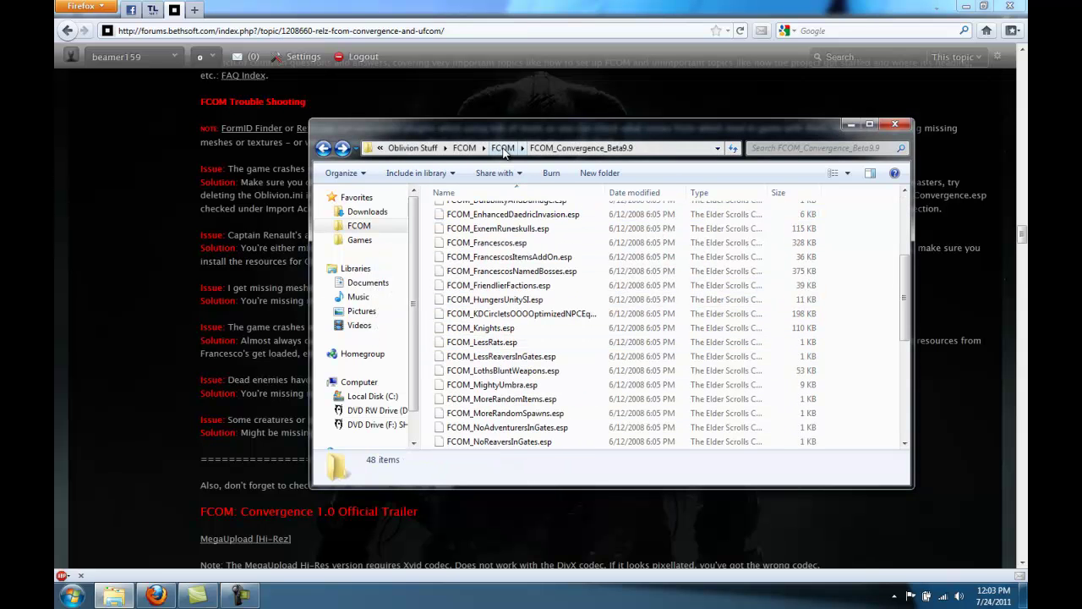
{"action": "left_click", "coordinate": [503, 149]}
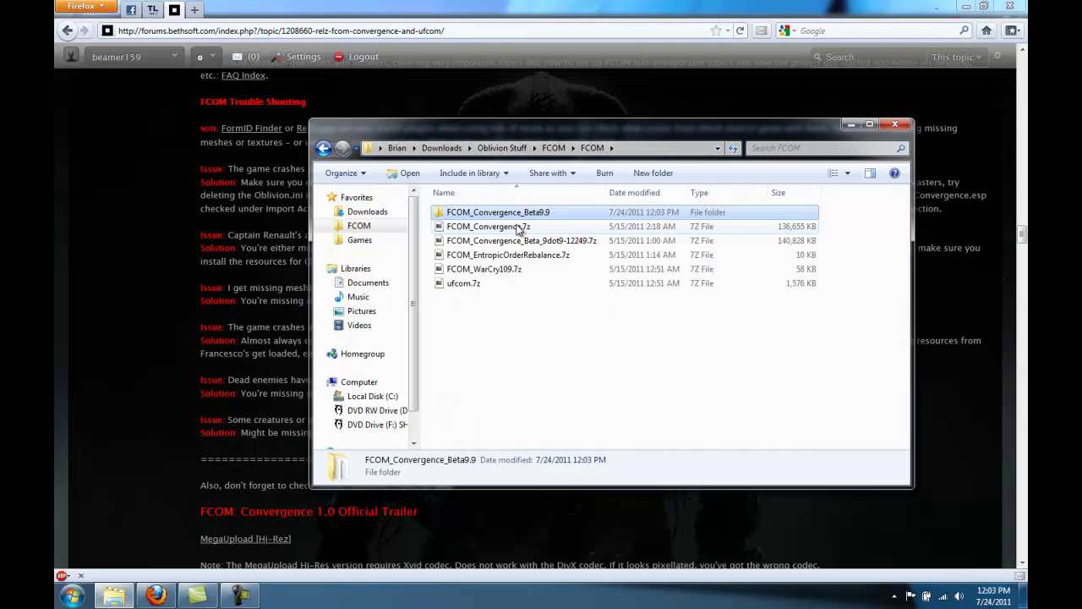
- Compress the restructured FCOM_Convergence_Beta9.9 folder into FCOM_Convergence_Beta9.9.7z with 7-Zip, using the 7z format and Normal compression
{"action": "right_click", "coordinate": [497, 218]}
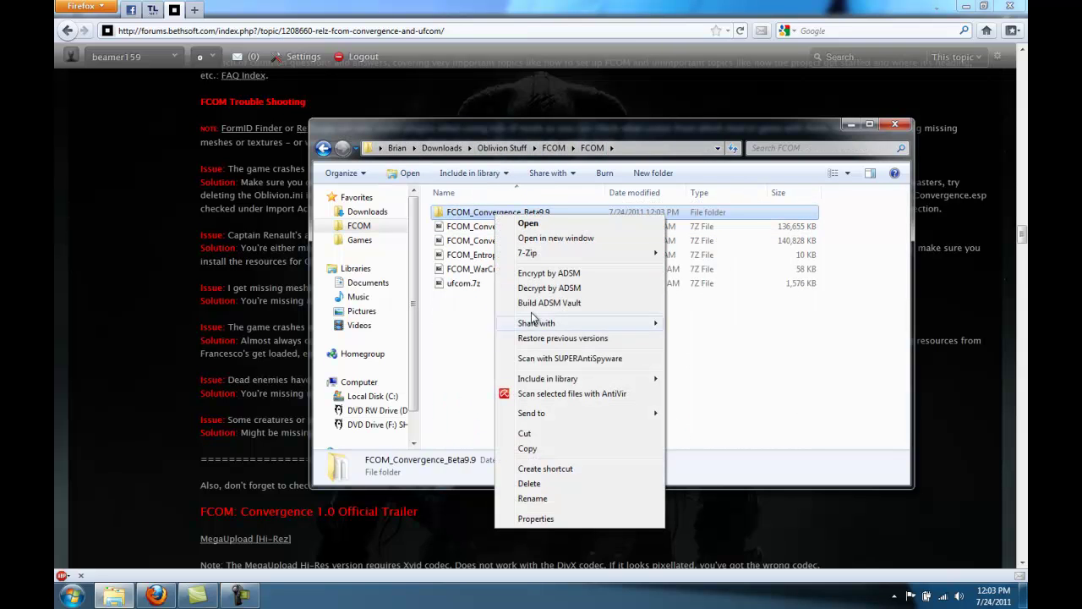
{"action": "mouse_move", "coordinate": [537, 263]}
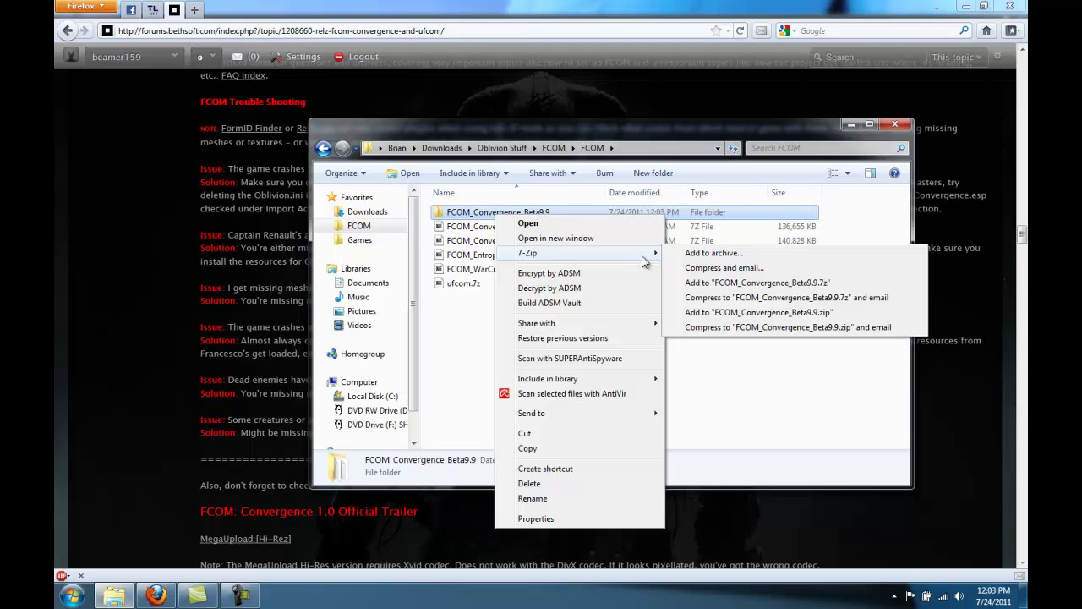
{"action": "left_click", "coordinate": [706, 256]}
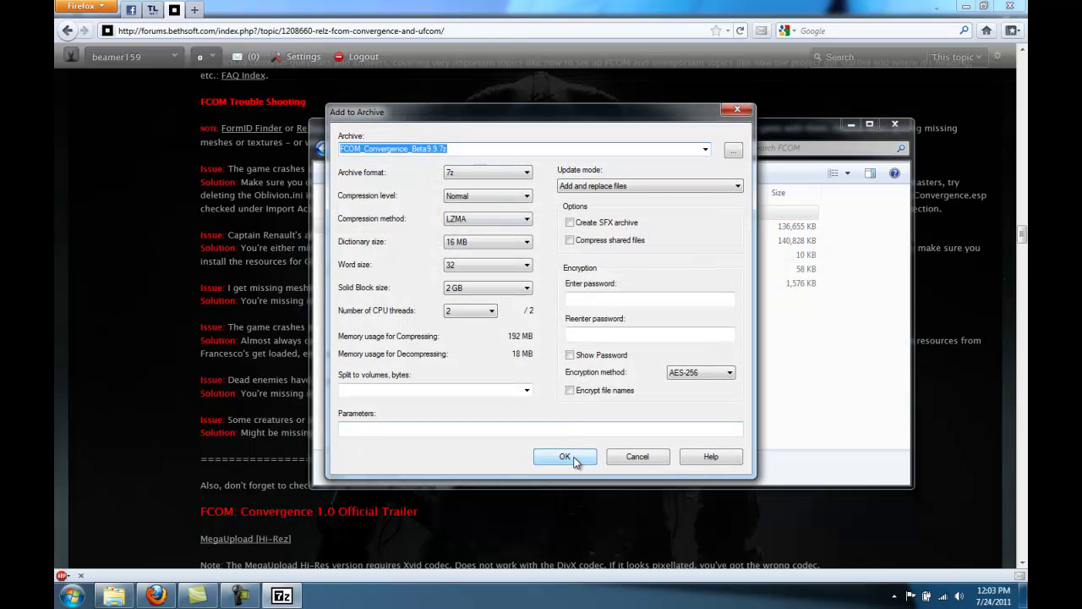
{"action": "left_click", "coordinate": [572, 458]}
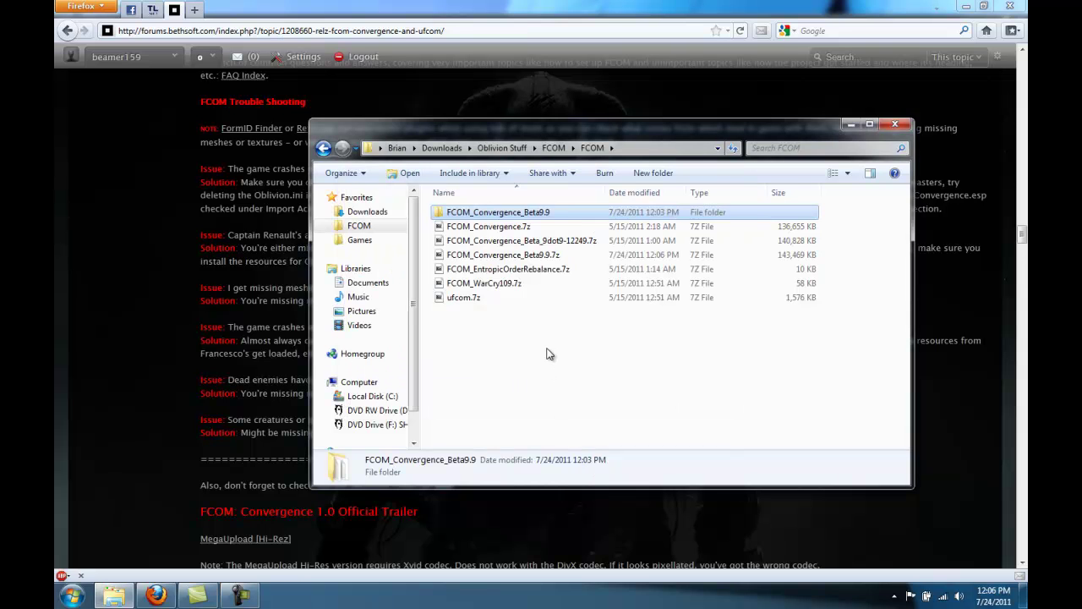
- Copy FCOM_Convergence_Beta9.9.7z, FCOM_EntropicOrderRebalance.7z, FCOM_WarCry109.7z and ufcom.7z into the Bash Installers folder in Games\Oblivion Mods
{"action": "left_click", "coordinate": [538, 258]}
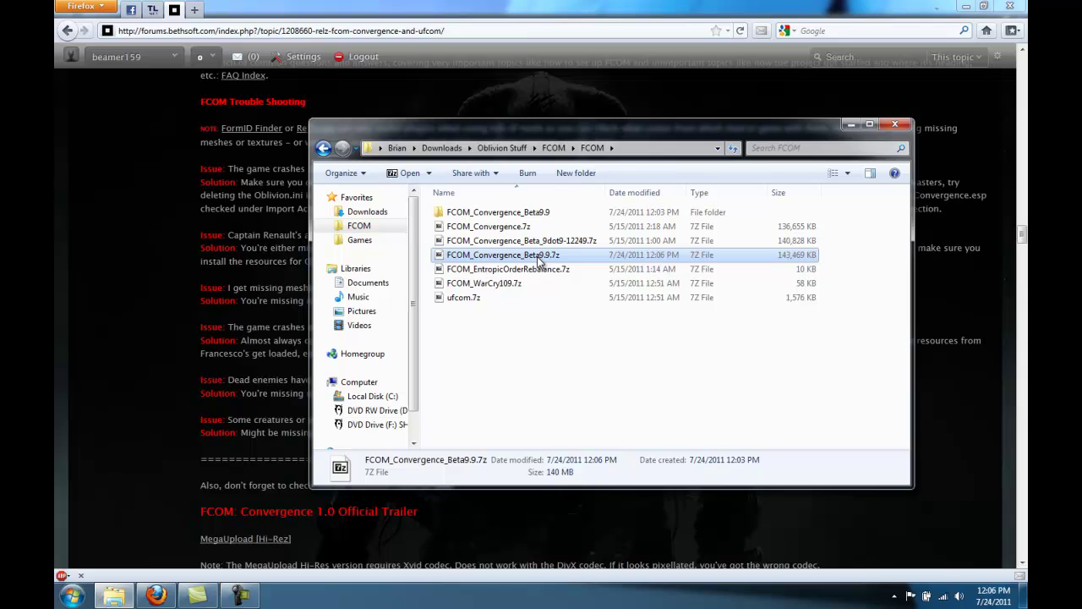
{"action": "left_click", "coordinate": [501, 270], "text": "ctrl"}
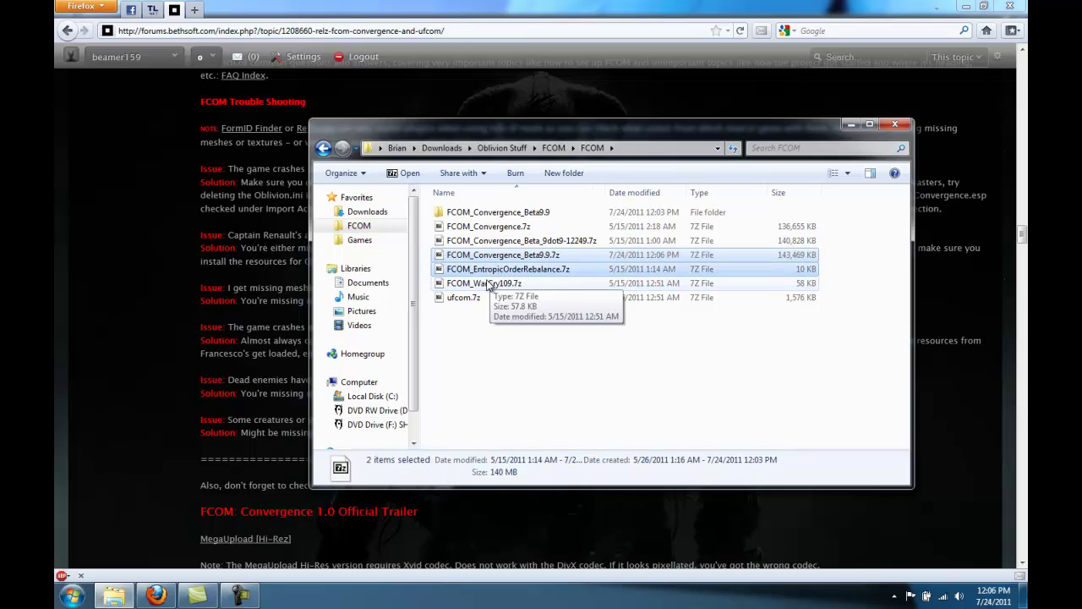
{"action": "left_click", "coordinate": [486, 284], "text": "ctrl"}
{"action": "left_click", "coordinate": [458, 300], "text": "ctrl"}
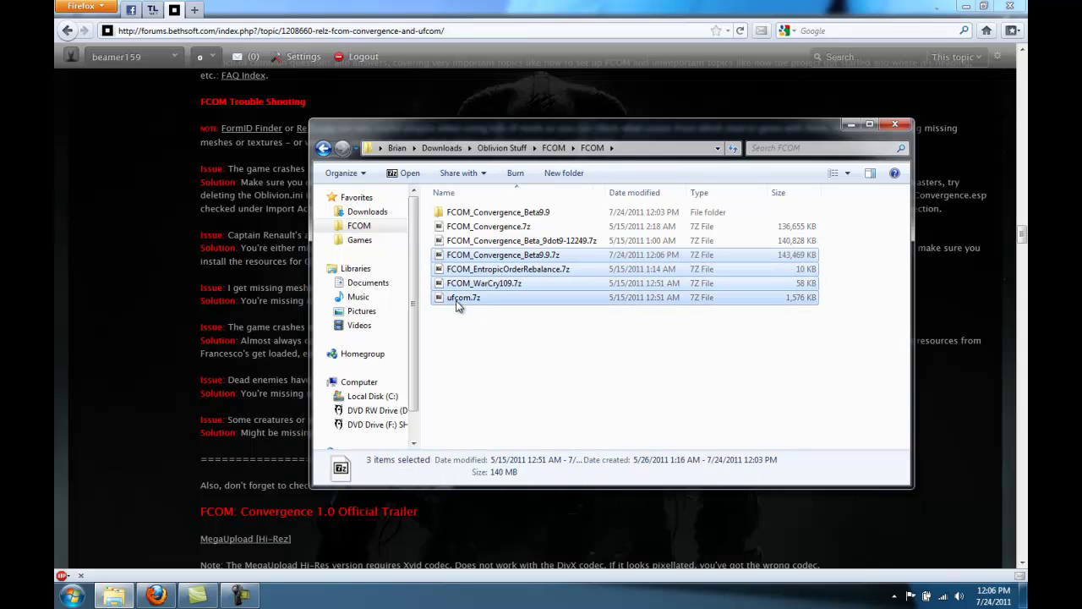
{"action": "right_click", "coordinate": [458, 301]}
{"action": "mouse_move", "coordinate": [501, 326]}
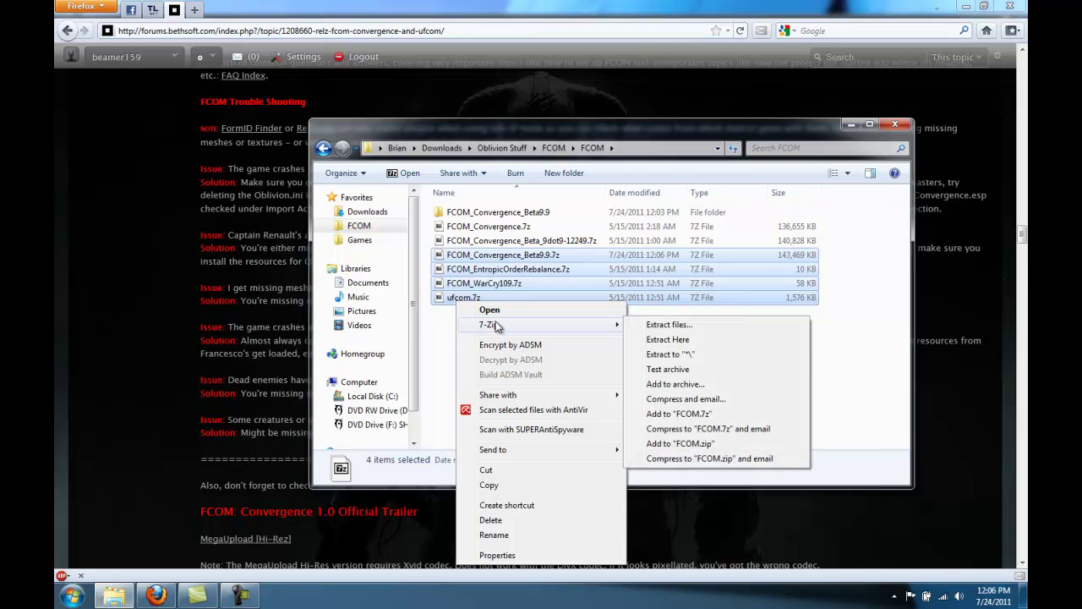
{"action": "left_click", "coordinate": [490, 485]}
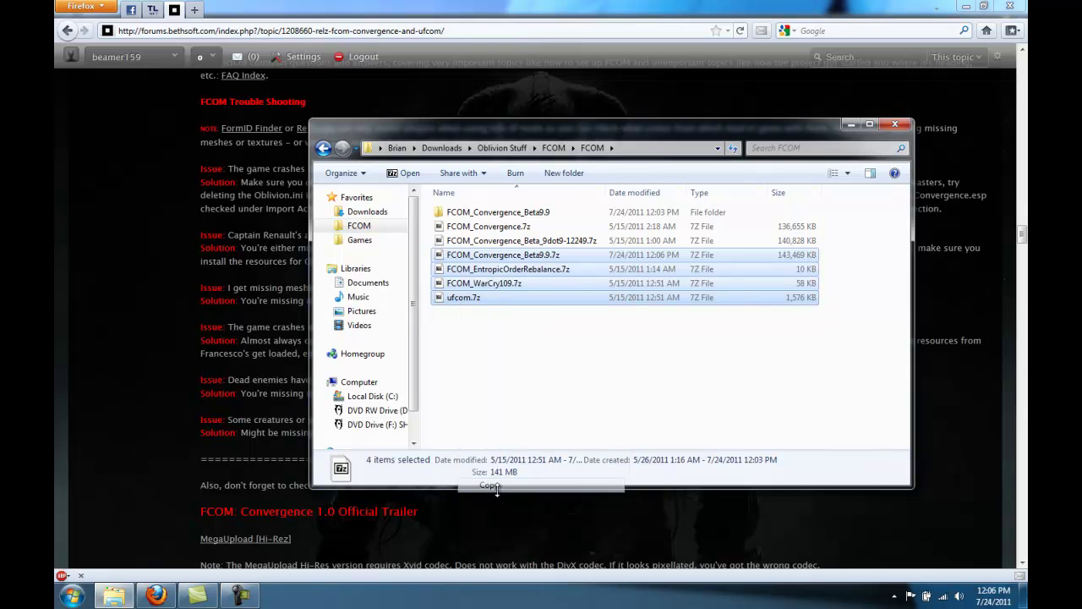
{"action": "left_click", "coordinate": [359, 240]}
{"action": "double_click", "coordinate": [480, 301]}
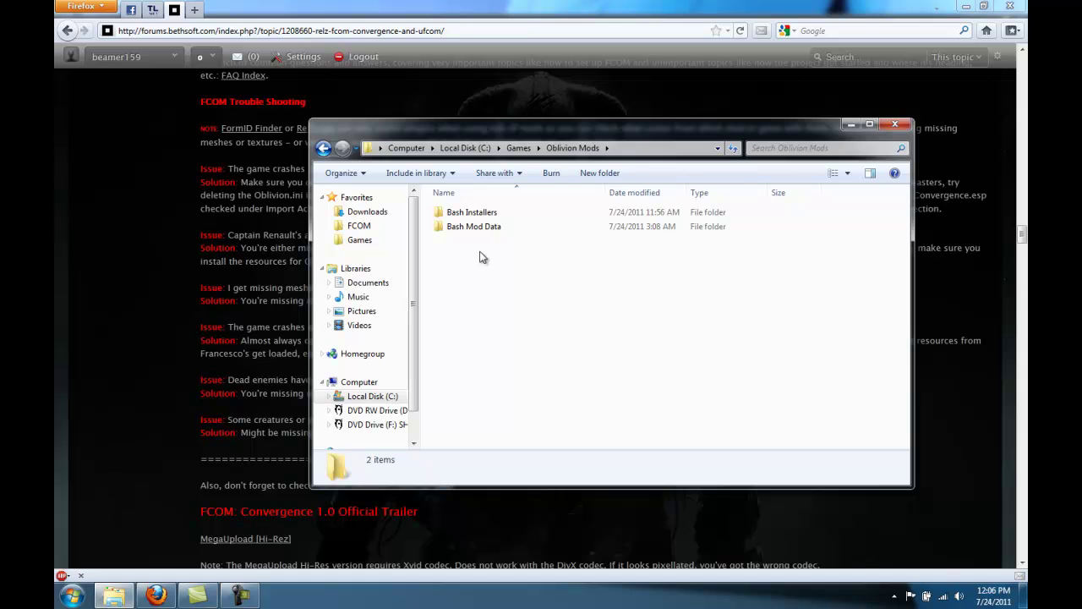
{"action": "double_click", "coordinate": [461, 213]}
{"action": "right_click", "coordinate": [565, 339]}
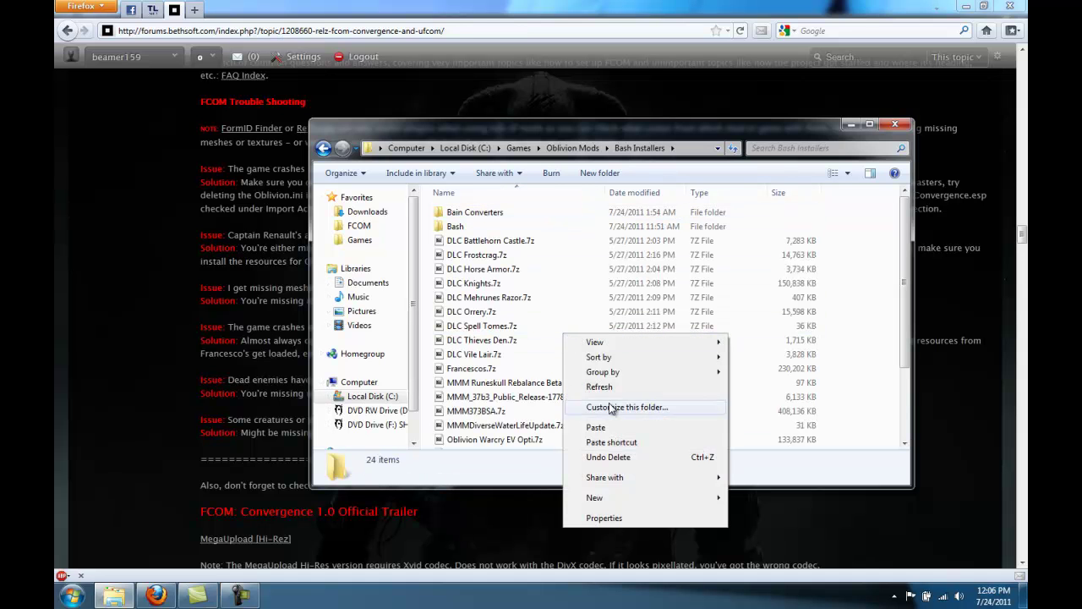
{"action": "left_click", "coordinate": [615, 439]}
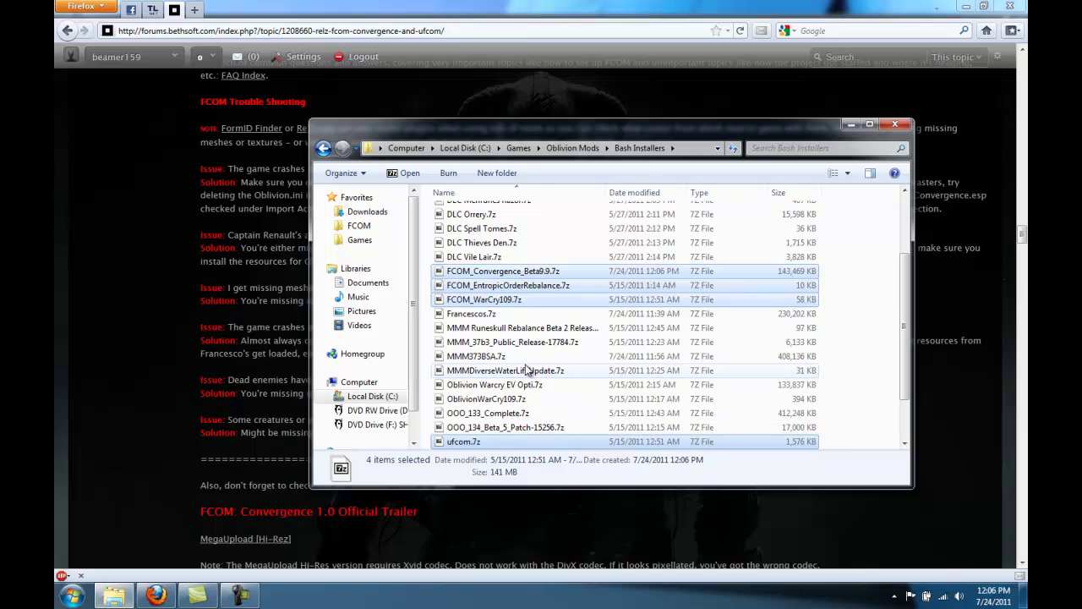
{"action": "left_click", "coordinate": [511, 328]}
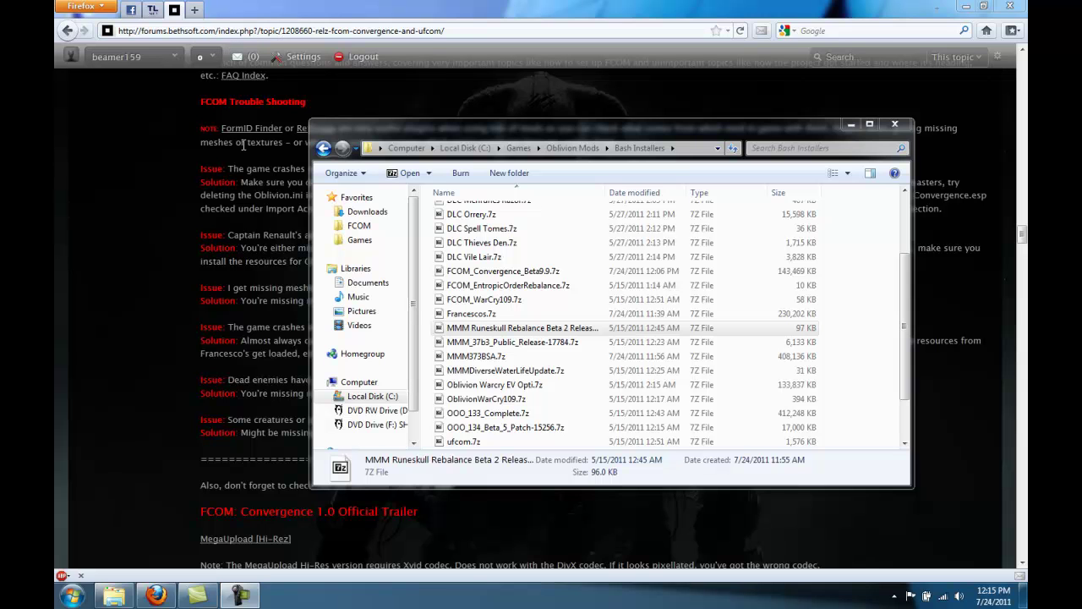
- Switch to Firefox and search Google for "alternative start" in a new tab
{"action": "left_click", "coordinate": [239, 7]}
{"action": "left_click", "coordinate": [194, 9]}
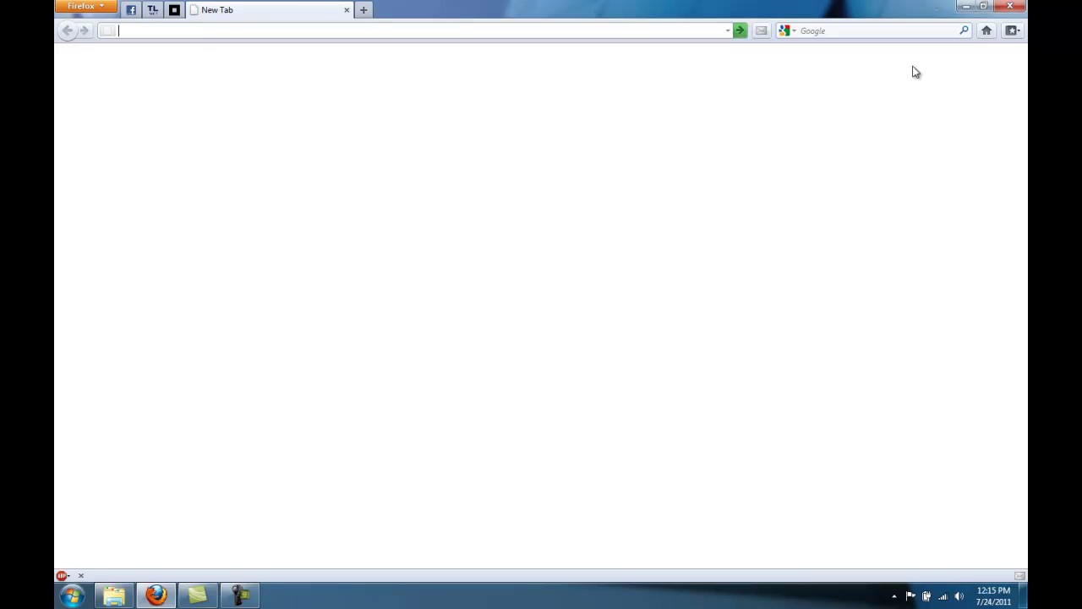
{"action": "left_click", "coordinate": [985, 33]}
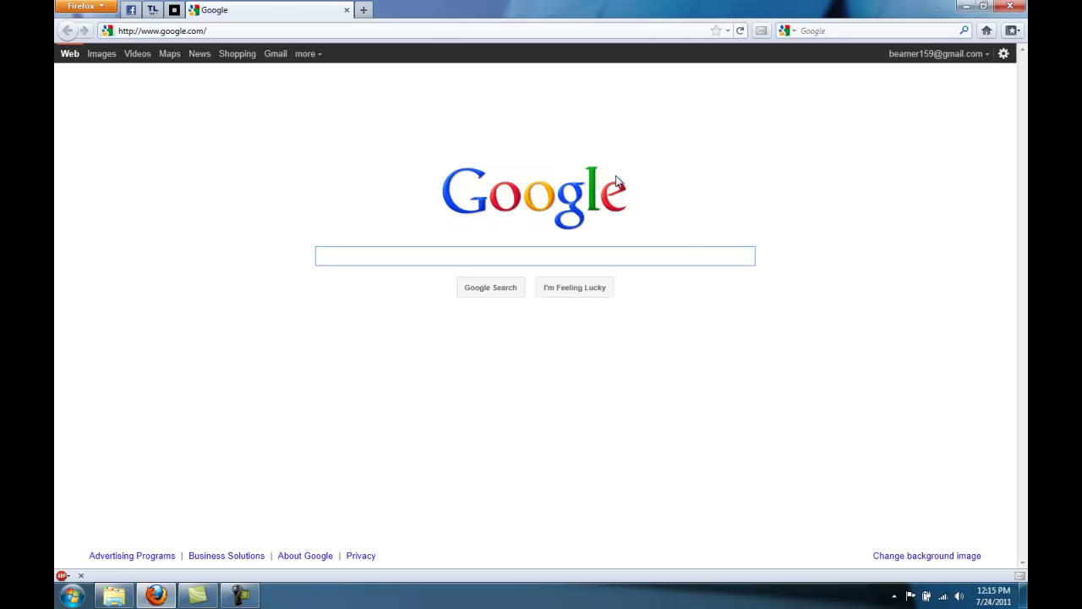
{"action": "type", "text": "alterna"}
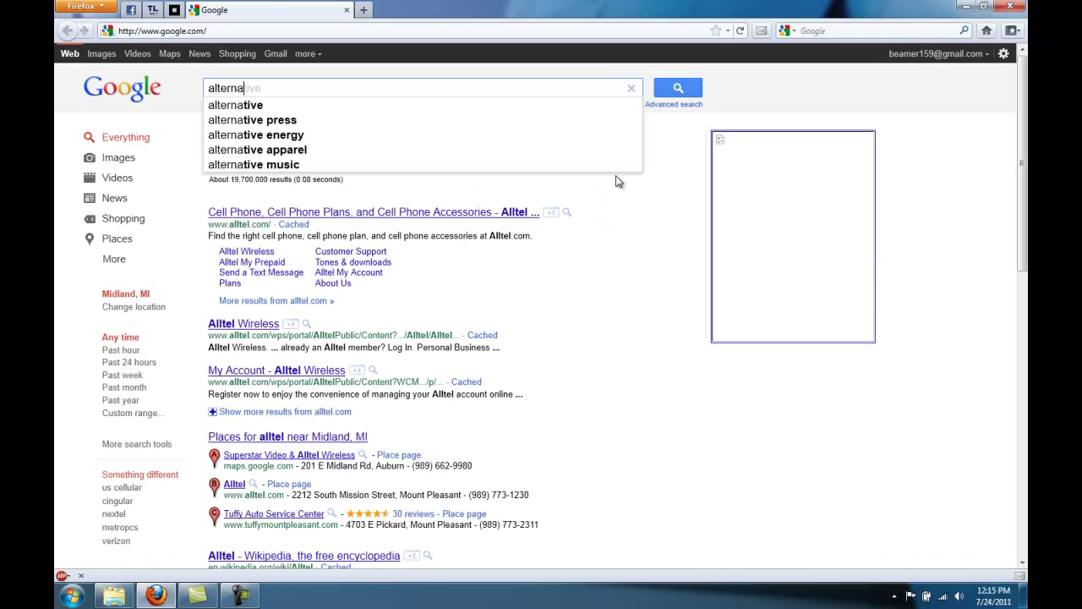
{"action": "type", "text": "tive start"}
{"action": "key", "text": "Return"}
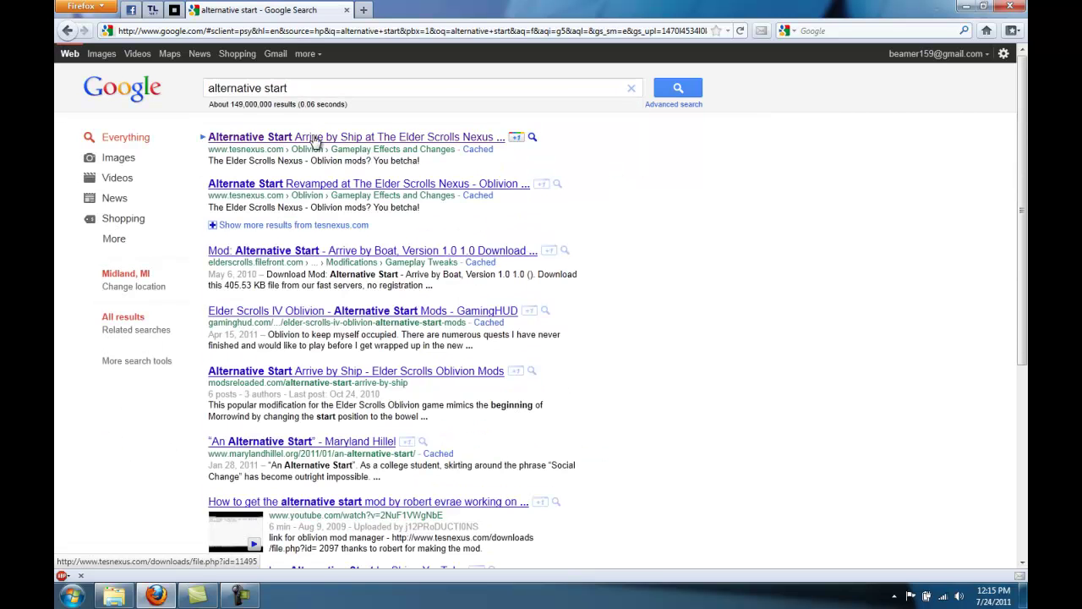
- Open the Alternative Start Arrive by Ship page on TES Nexus and view its downloadable main files
{"action": "left_click", "coordinate": [314, 140]}
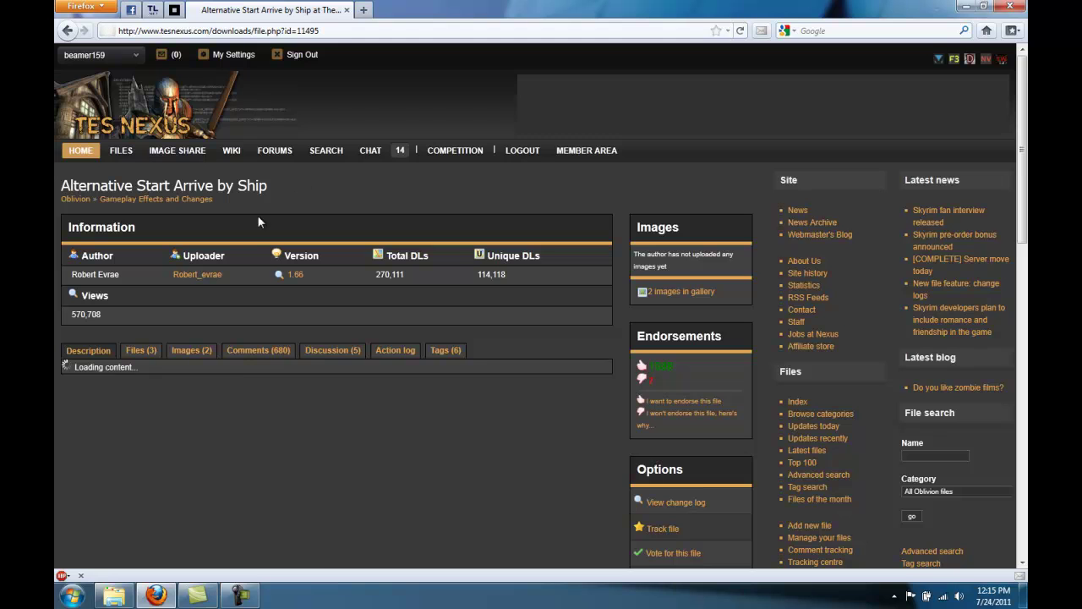
{"action": "left_click", "coordinate": [140, 349]}
{"action": "scroll", "coordinate": [165, 330], "scroll_direction": "down", "scroll_amount": 3}
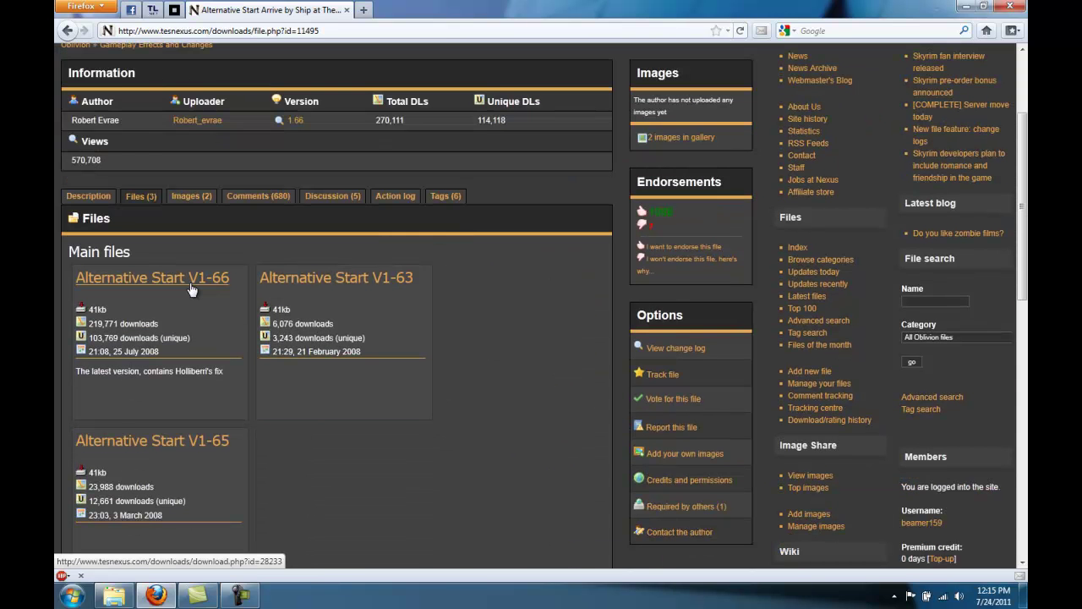
- In Windows Explorer, copy Alternative_Start_V1-66-11495.zip from the Other Mods folder in FCOM into the Bash Installers folder
{"action": "left_click", "coordinate": [114, 596]}
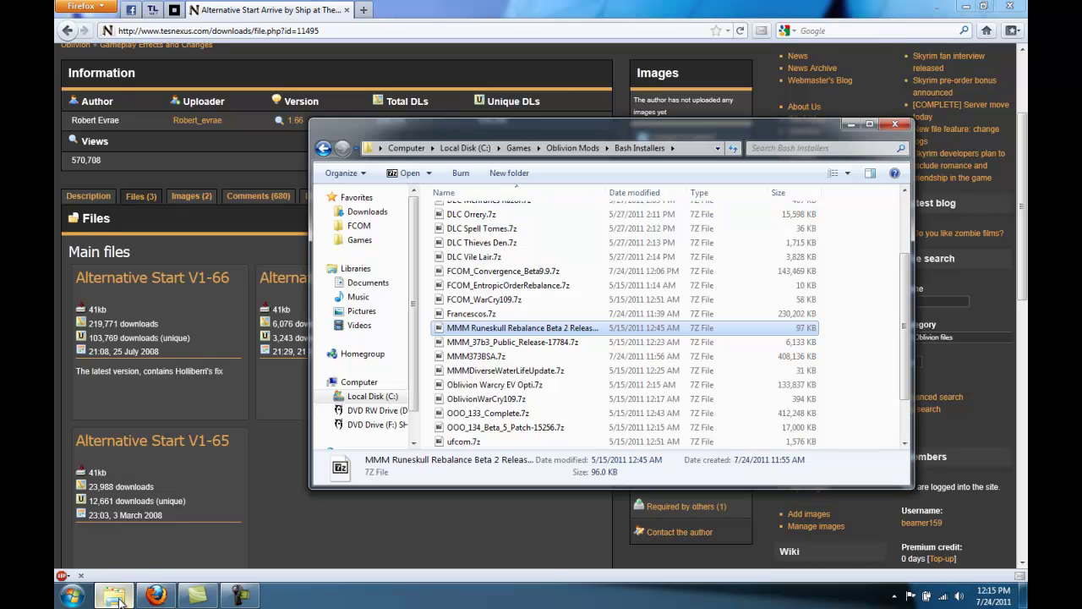
{"action": "left_click", "coordinate": [359, 226]}
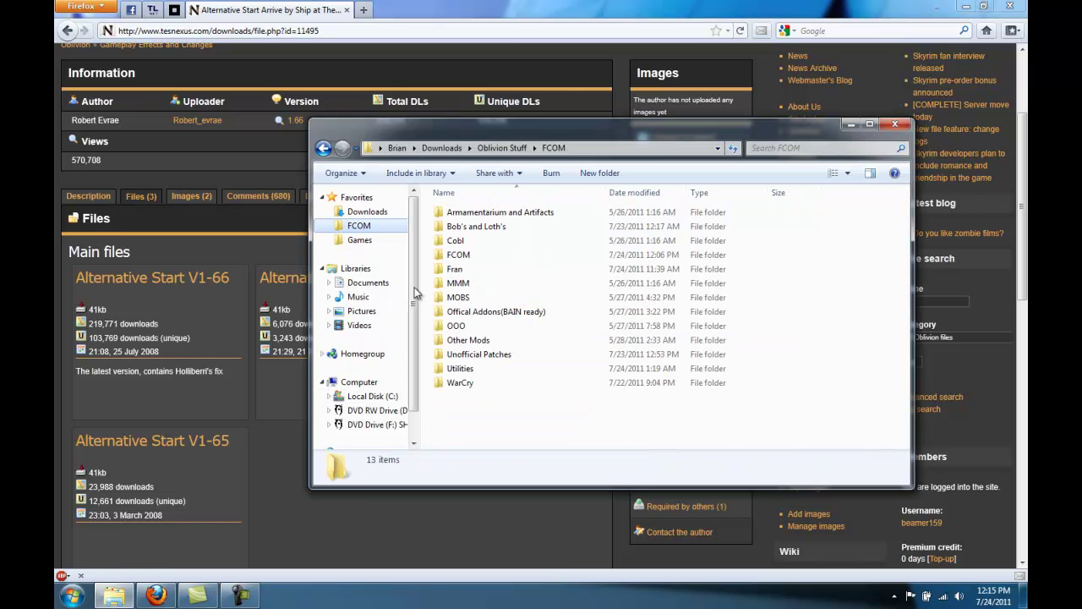
{"action": "double_click", "coordinate": [472, 340]}
{"action": "left_click", "coordinate": [521, 214]}
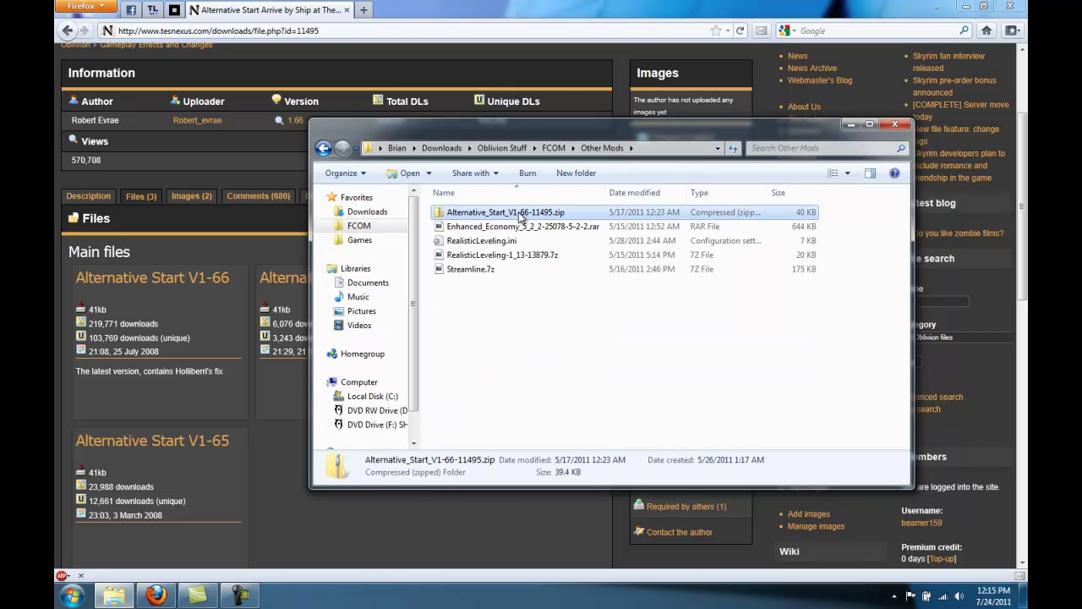
{"action": "right_click", "coordinate": [520, 215]}
{"action": "left_click", "coordinate": [550, 459]}
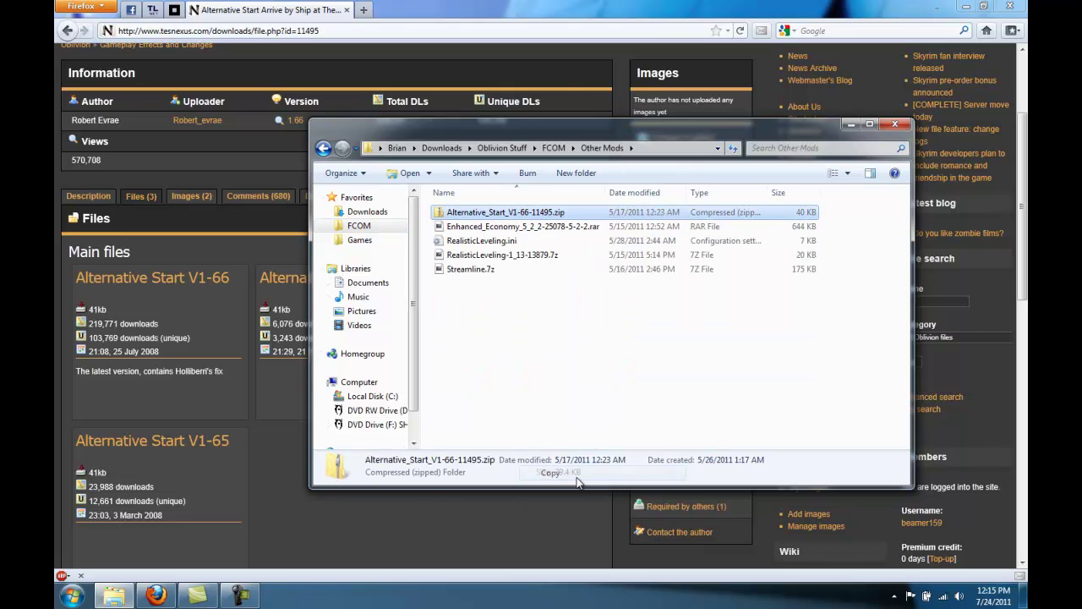
{"action": "left_click", "coordinate": [363, 241]}
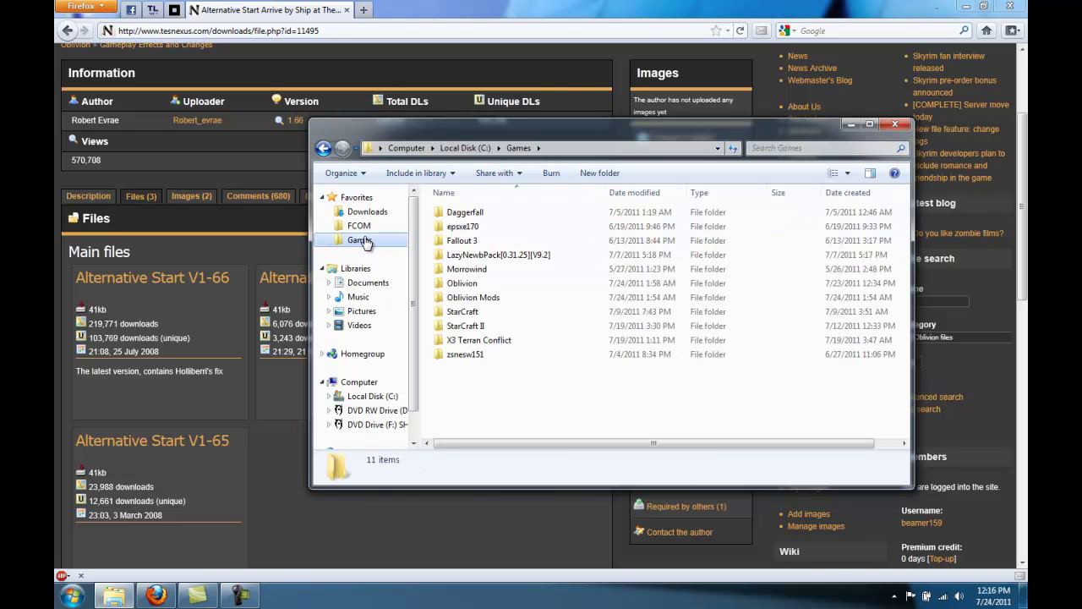
{"action": "double_click", "coordinate": [482, 297]}
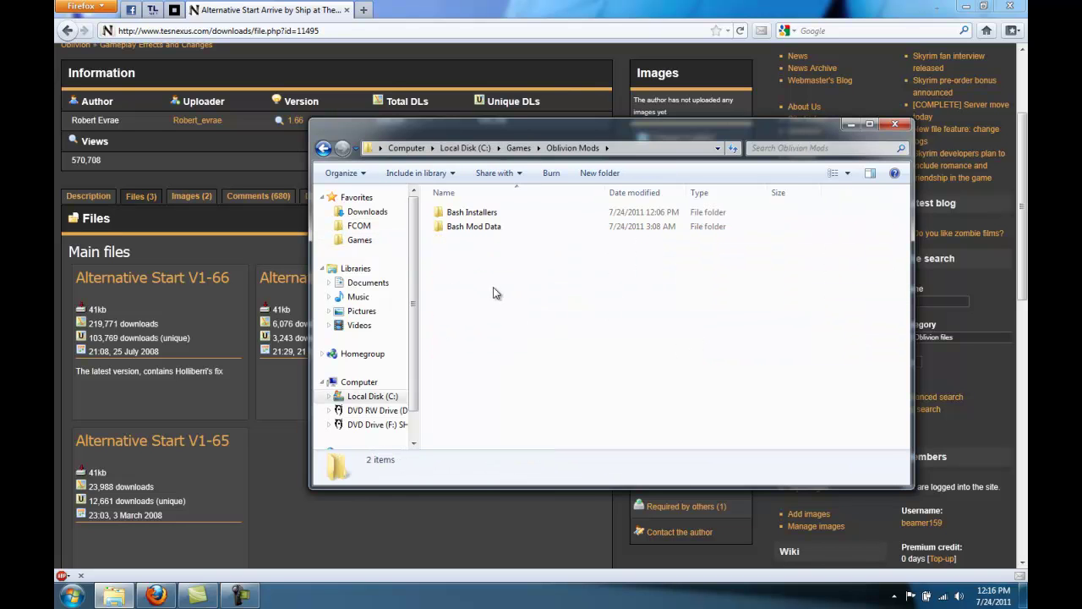
{"action": "double_click", "coordinate": [469, 212]}
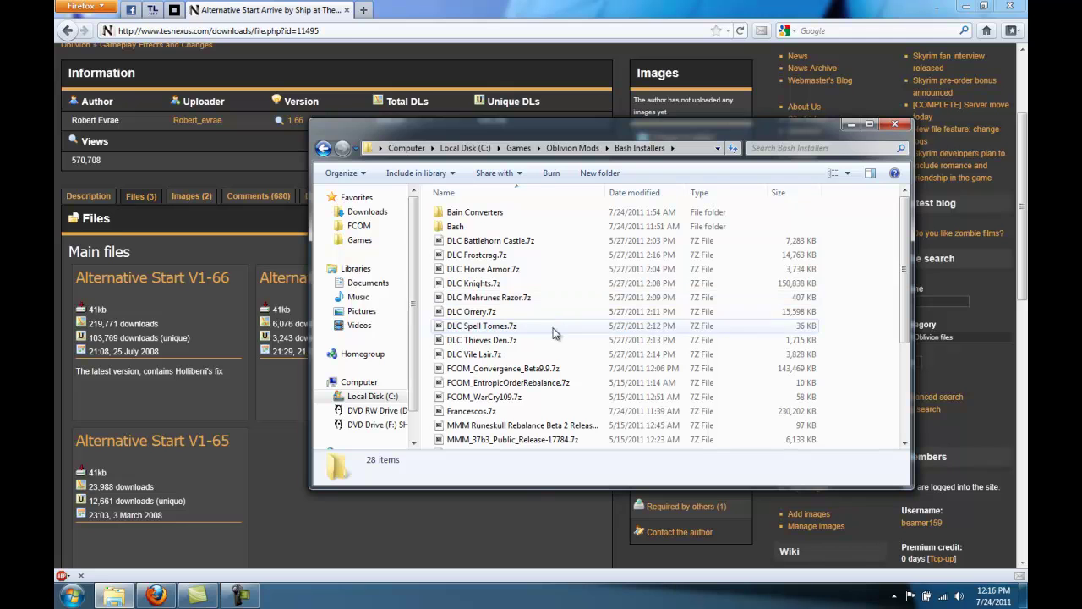
{"action": "right_click", "coordinate": [554, 330]}
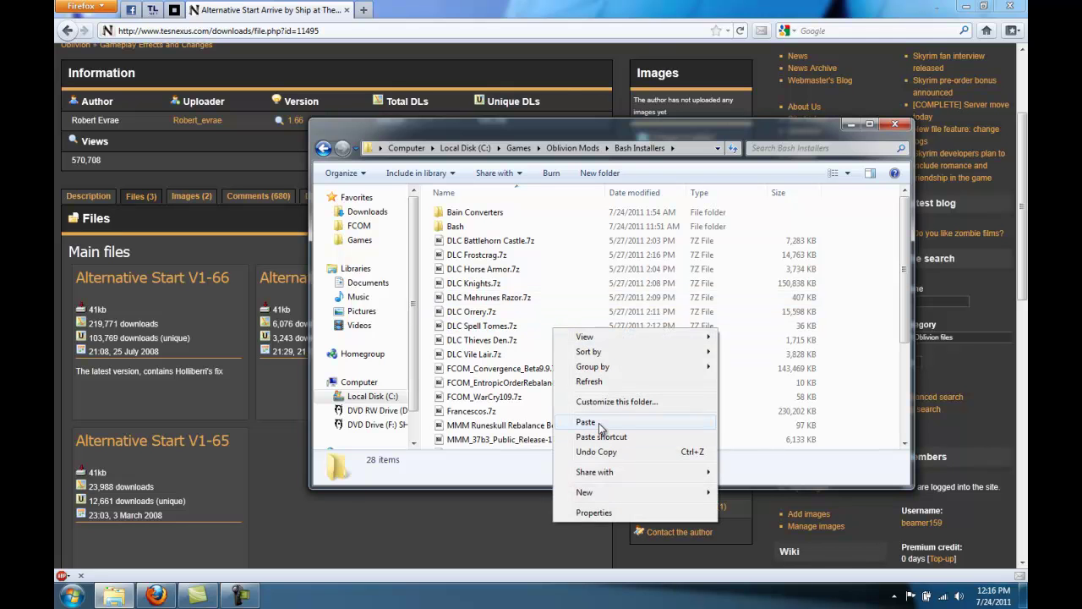
{"action": "left_click", "coordinate": [586, 422]}
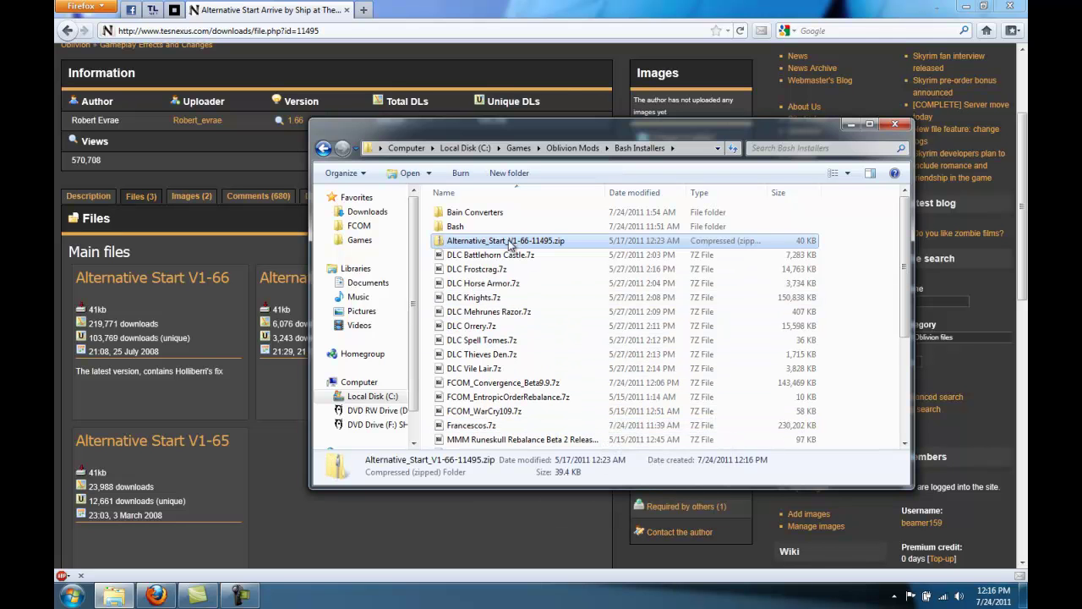